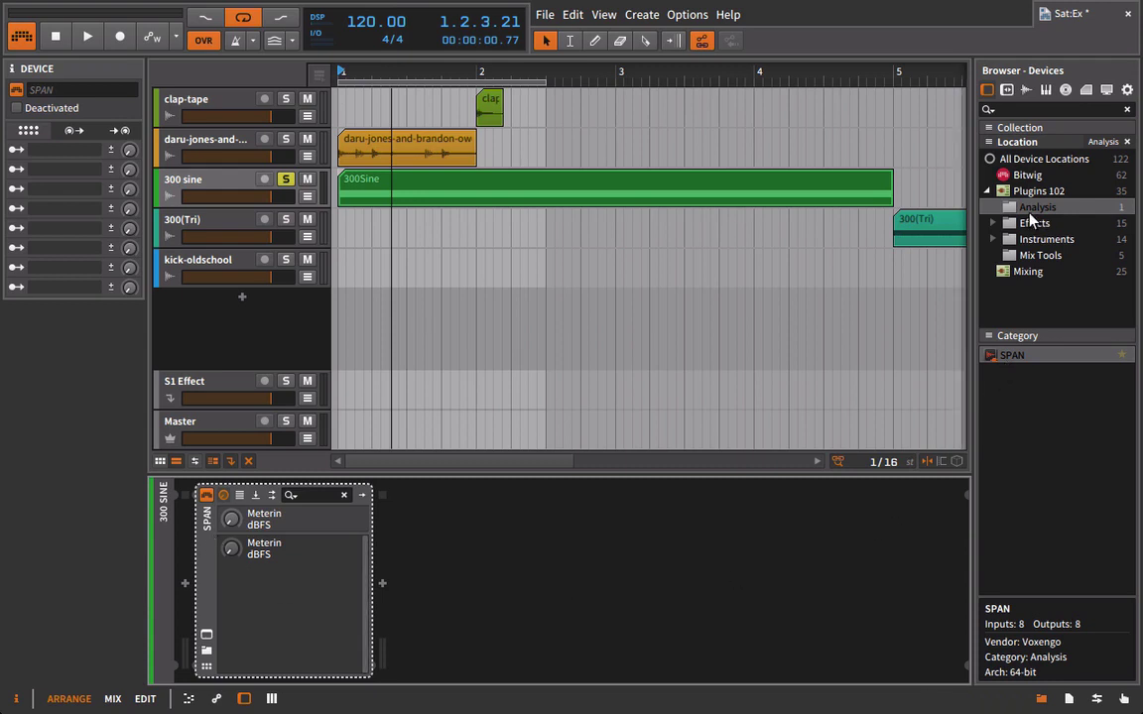
Step: Insert TDR VOS SlickEQ from the Mix Tools collection ahead of SPAN on the 300 sine track
left_click(1037, 255)
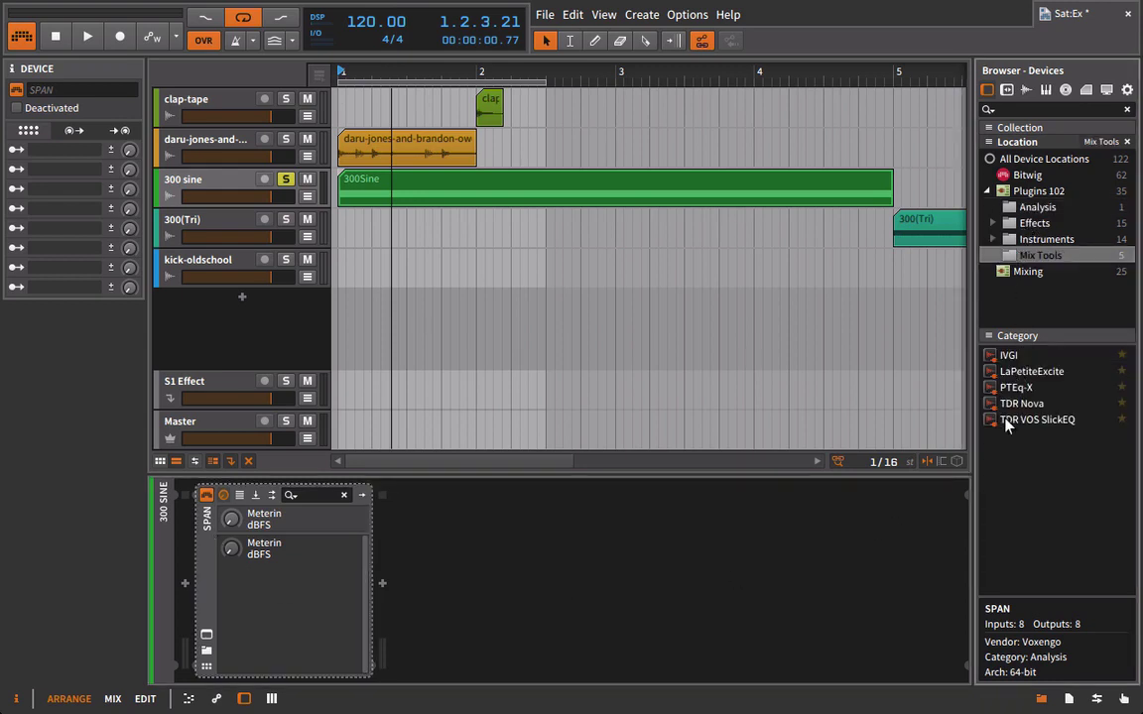
left_click_drag(1004, 421, 181, 506)
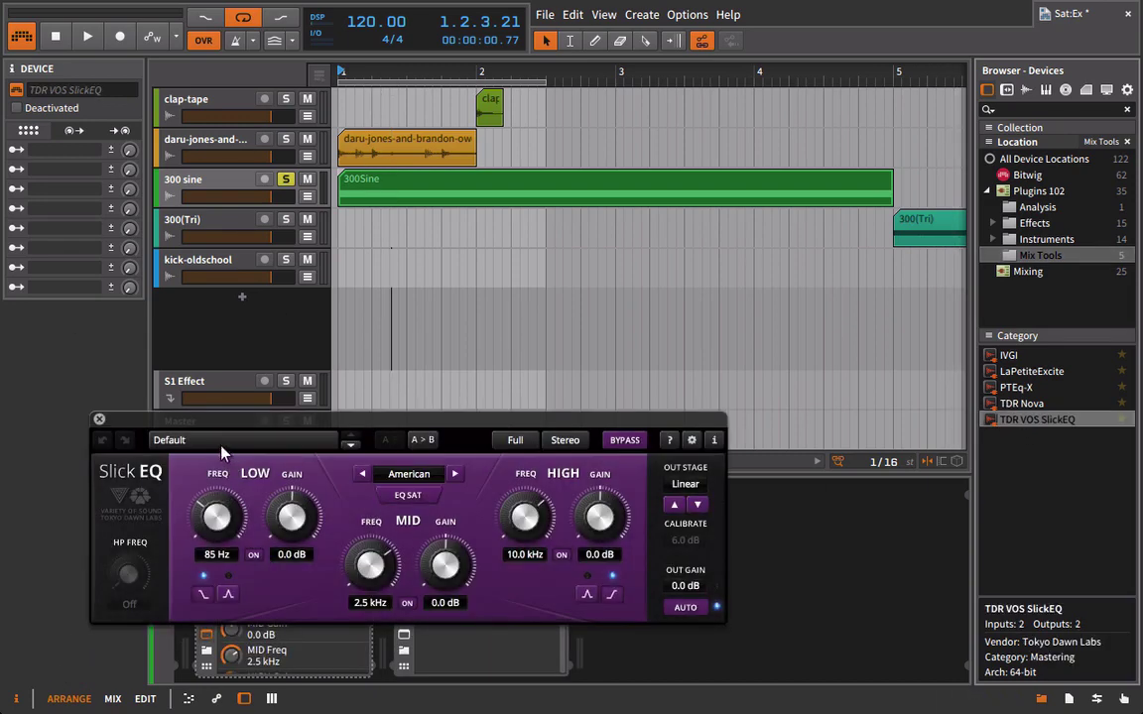
left_click_drag(199, 419, 353, 219)
Step: Cycle through SlickEQ's EQ models, including German and British, and return to American
left_click(611, 273)
left_click(611, 273)
left_click(611, 273)
left_click(611, 273)
left_click(611, 273)
left_click(611, 273)
left_click(611, 272)
left_click(611, 272)
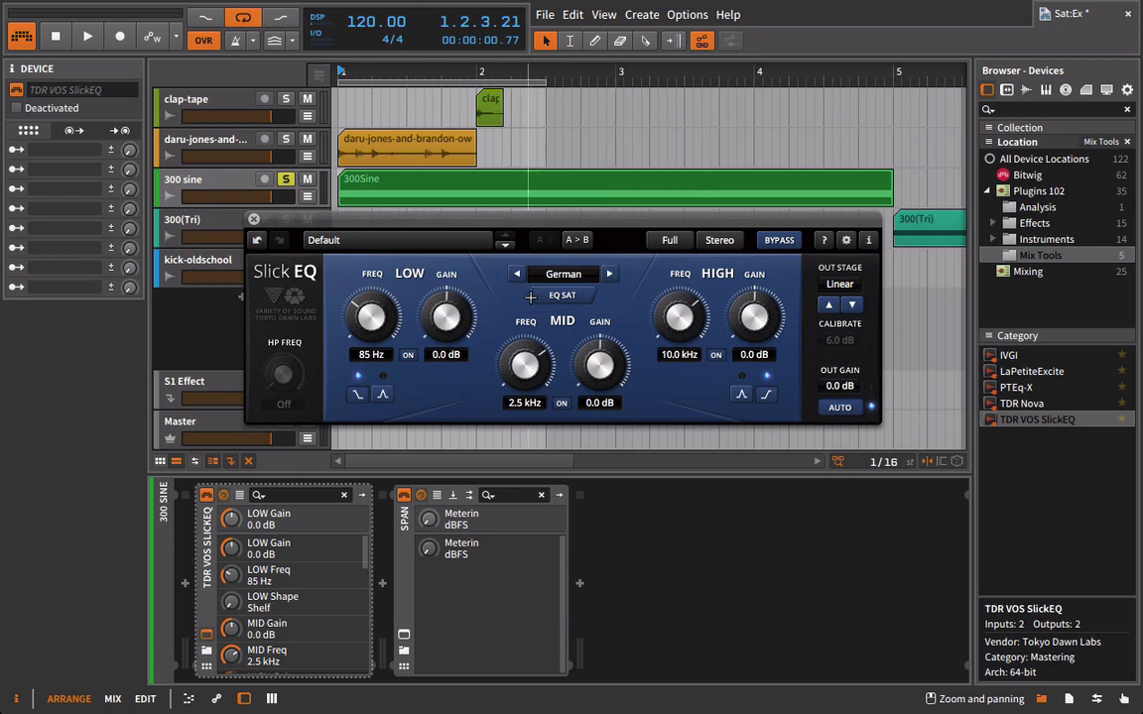
left_click(611, 274)
left_click(611, 274)
left_click(612, 274)
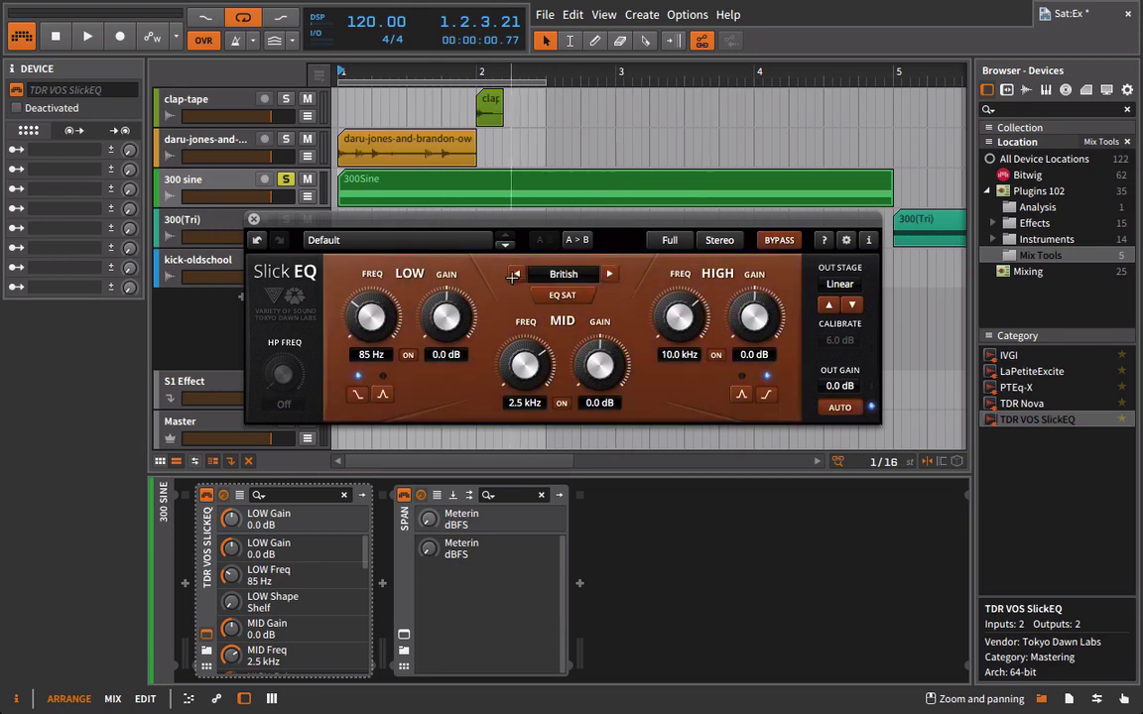
Step: Start playback of the 300 sine track and open the SPAN analyzer beside the SlickEQ window
left_click_drag(468, 218, 662, 72)
key("space")
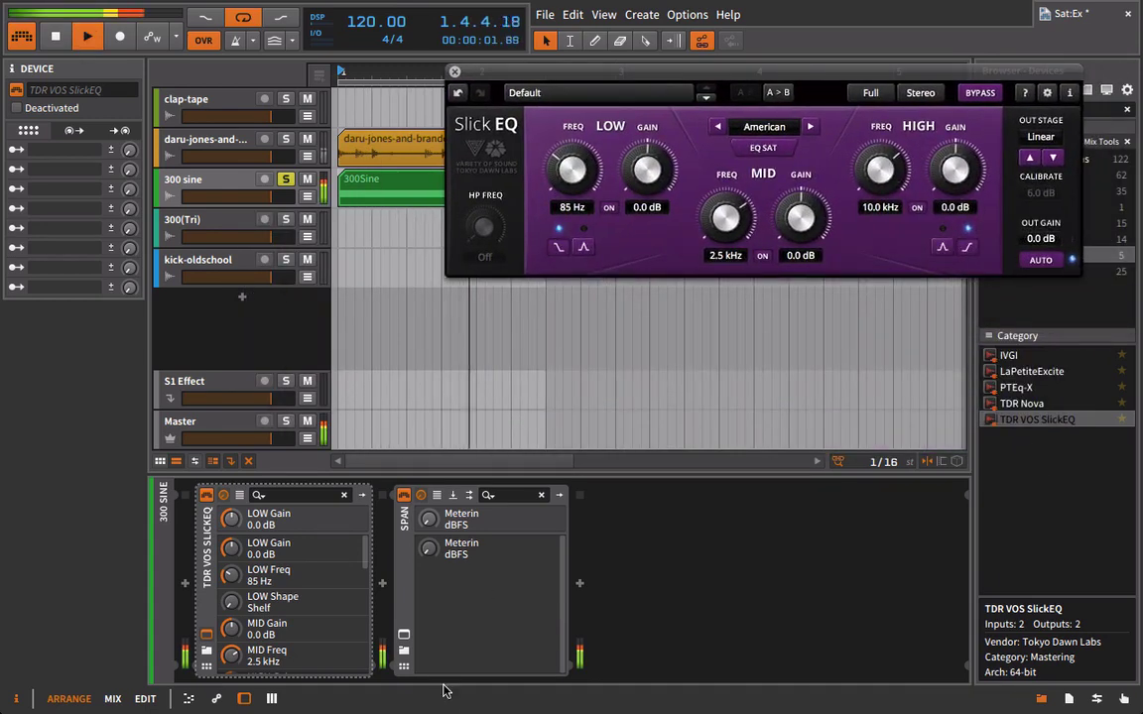
left_click(404, 634)
left_click_drag(498, 67, 81, 256)
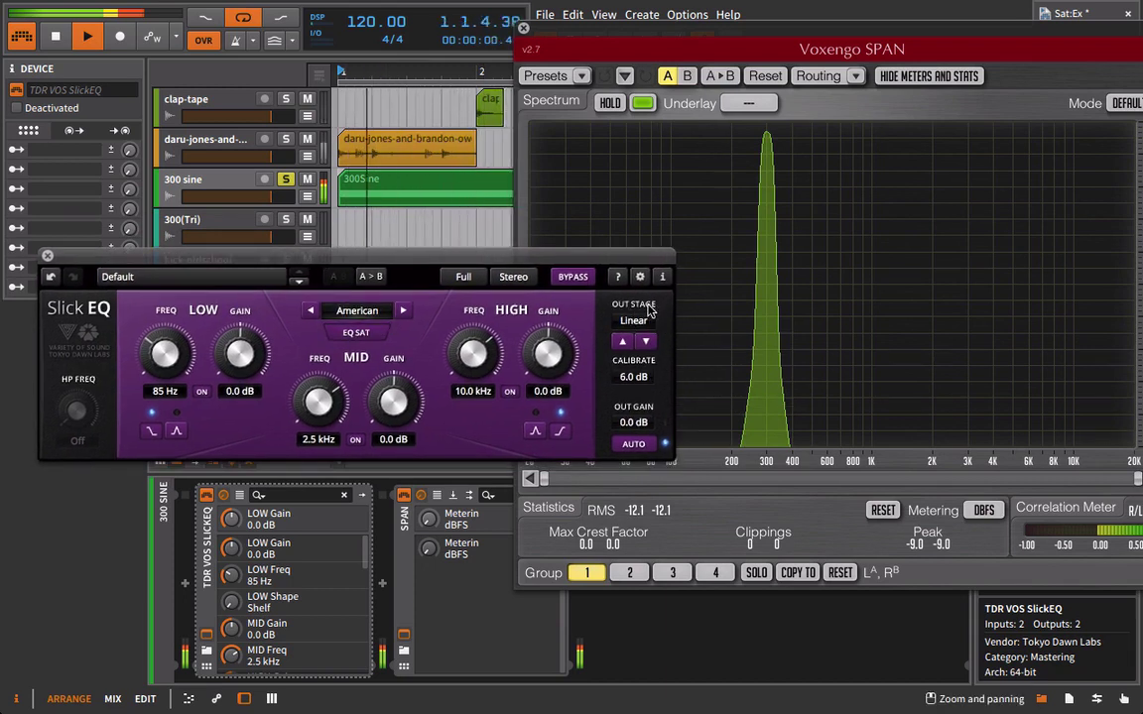
Step: Compare SlickEQ's output stages in the SPAN spectrum, ending on Funky, and stop playback
left_click(645, 343)
left_click(645, 342)
left_click(645, 343)
left_click(624, 342)
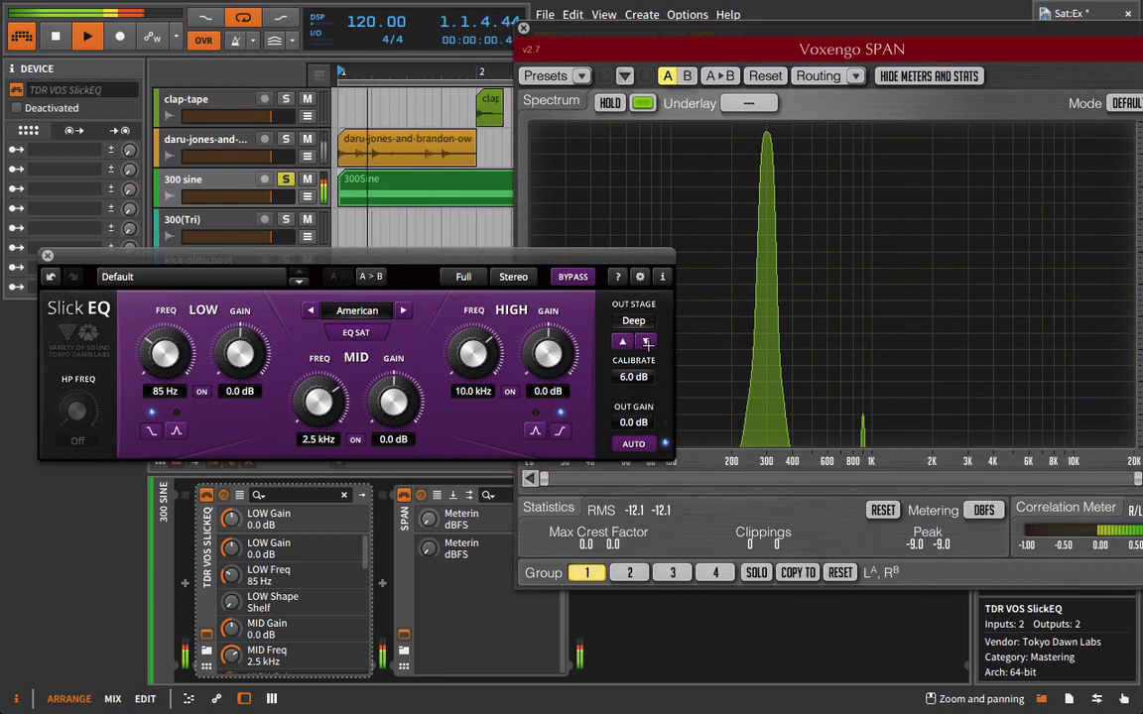
left_click(646, 342)
key("space")
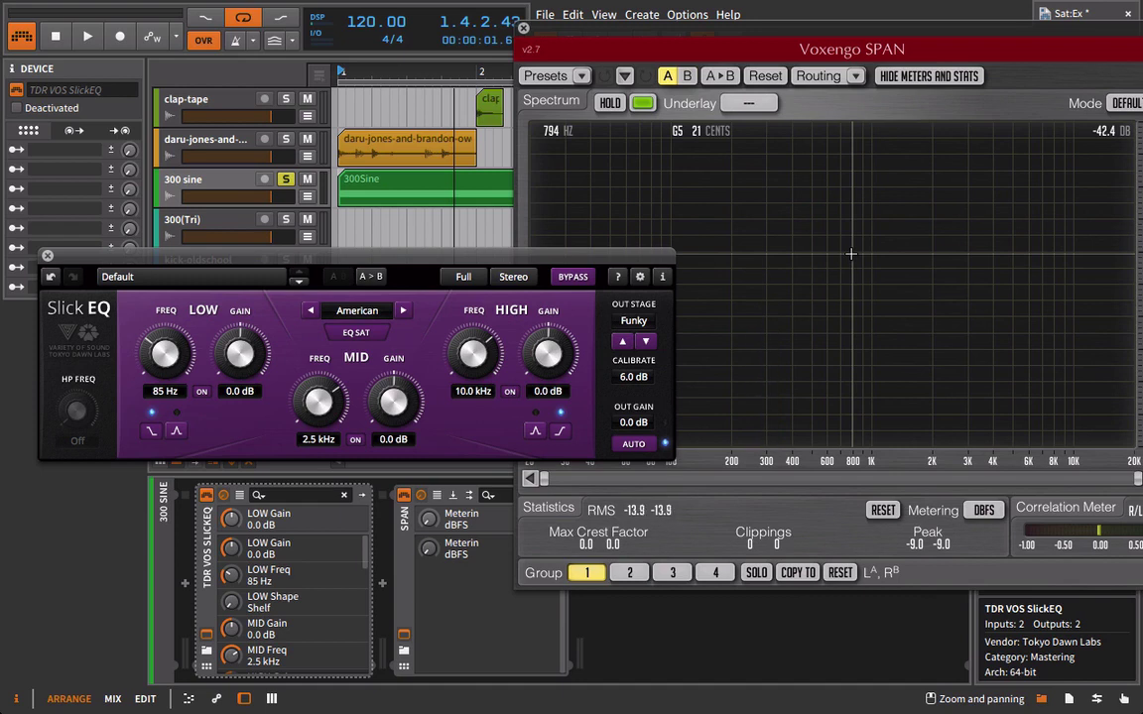
Step: Set SlickEQ's output stage to Deep and raise its calibration to 9.0 dB during playback
left_click(622, 340)
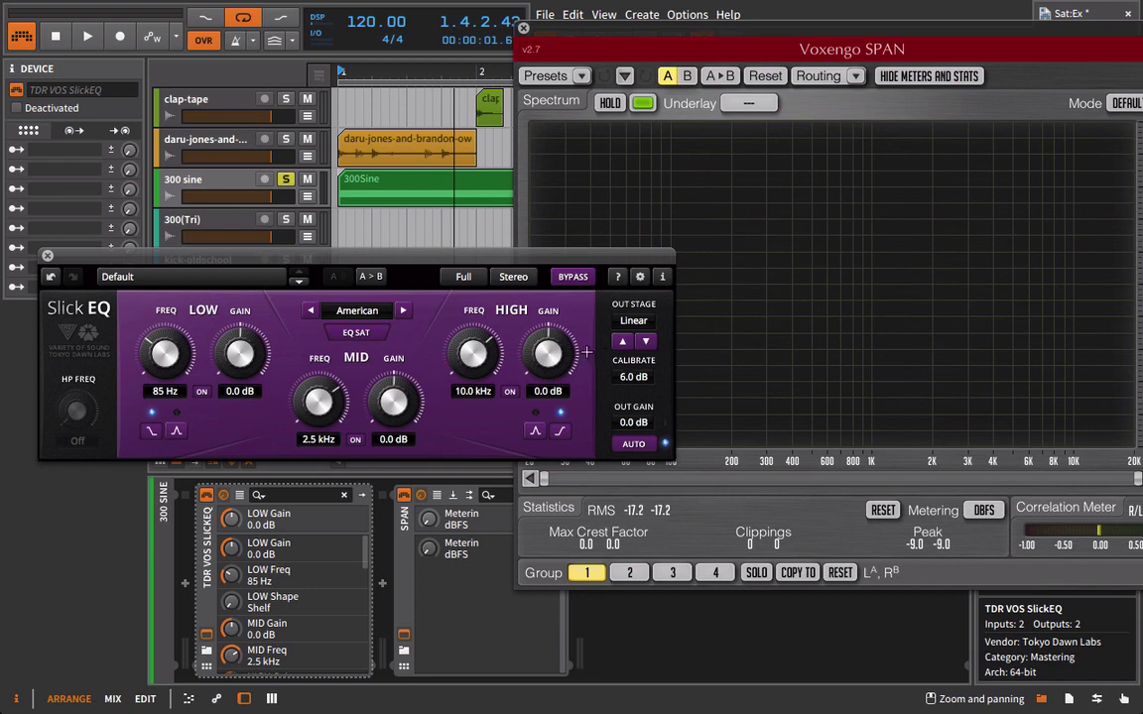
left_click(647, 341)
key("space")
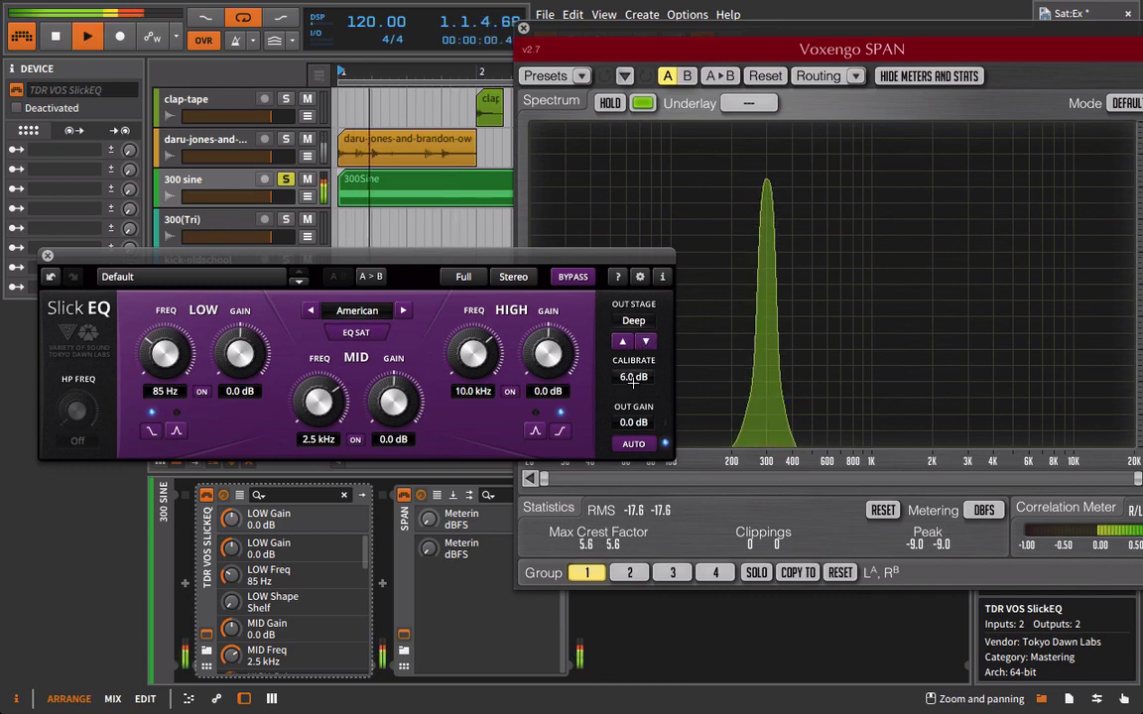
left_click_drag(633, 378, 634, 300)
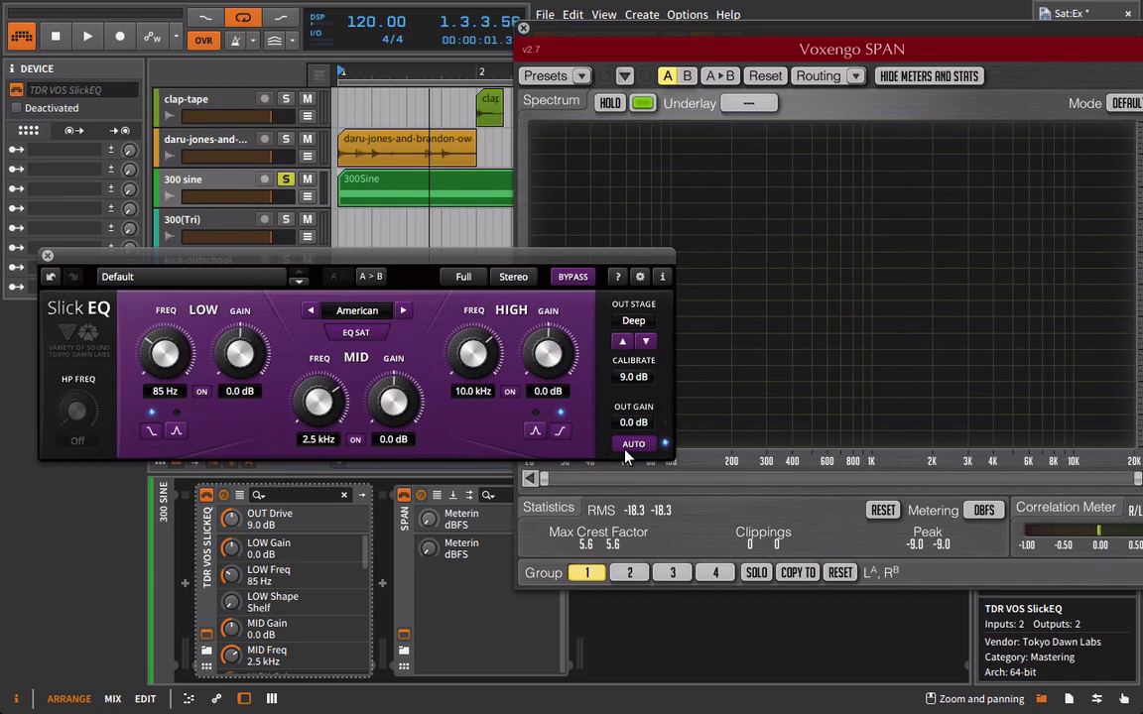
Step: Remove SlickEQ from the 300 sine track and insert PTEq-X ahead of SPAN in its place
left_click(48, 257)
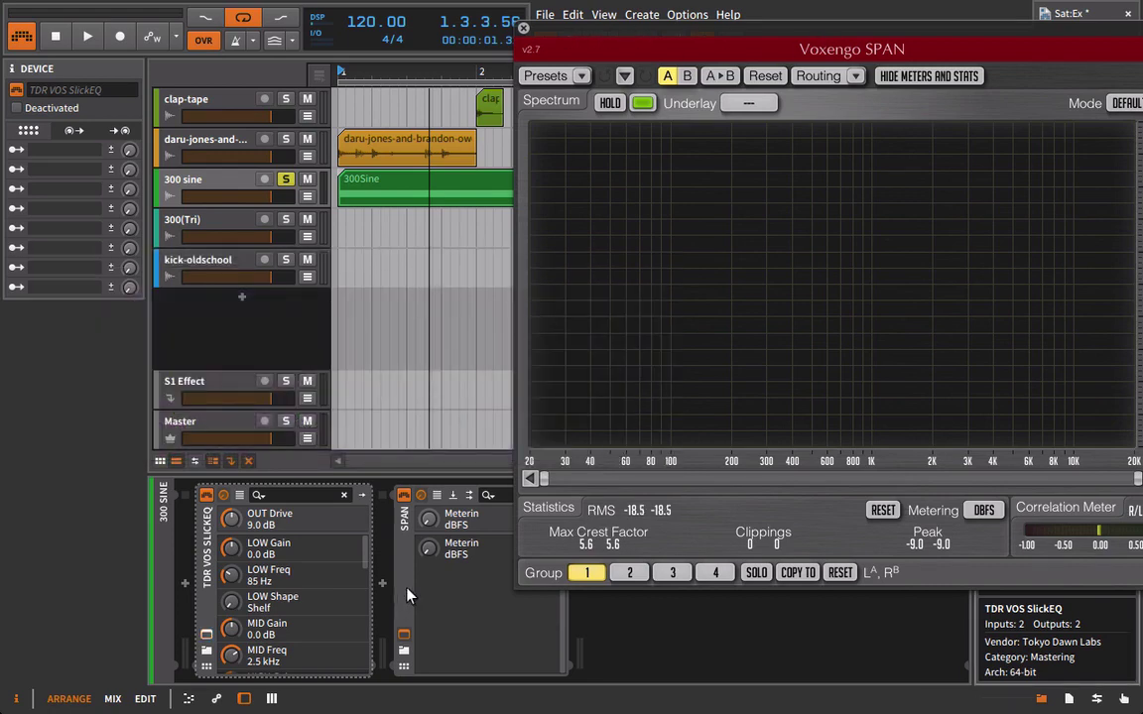
key("Delete")
left_click_drag(791, 37, 695, 606)
left_click_drag(1009, 394, 186, 578)
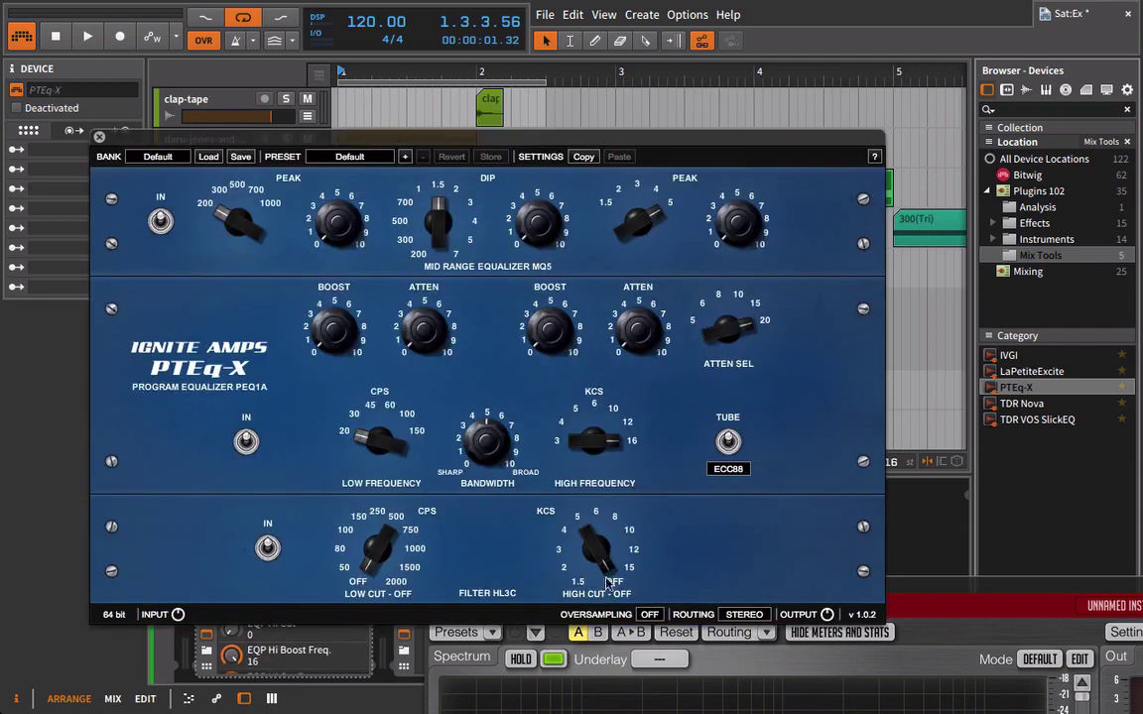
left_click_drag(605, 139, 568, 57)
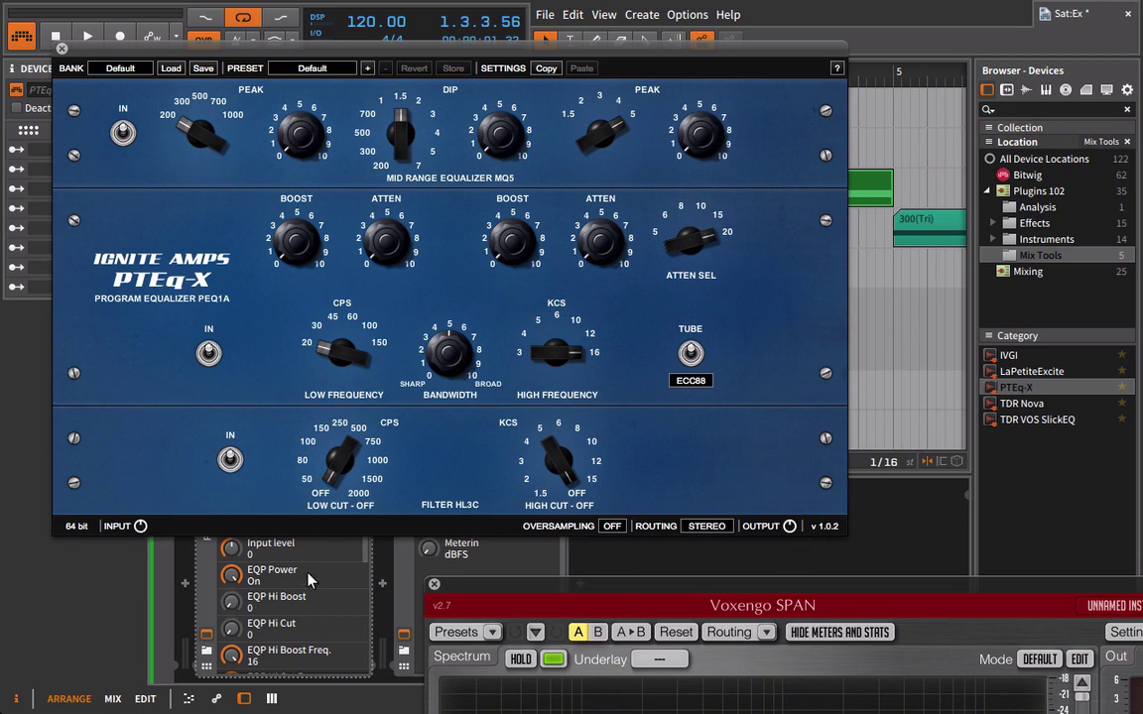
Step: Set PTEq-X's routing to mono and switch off its equalizer and filter sections
left_click(695, 527)
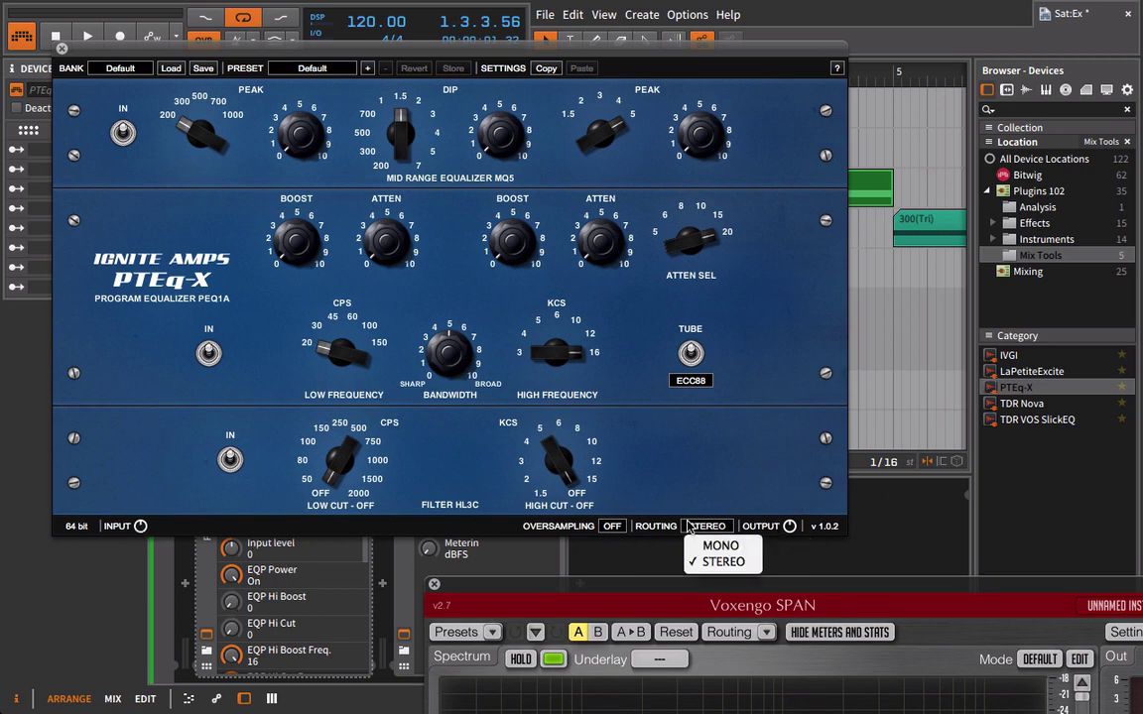
left_click(710, 544)
left_click_drag(754, 602, 873, 395)
left_click(104, 142)
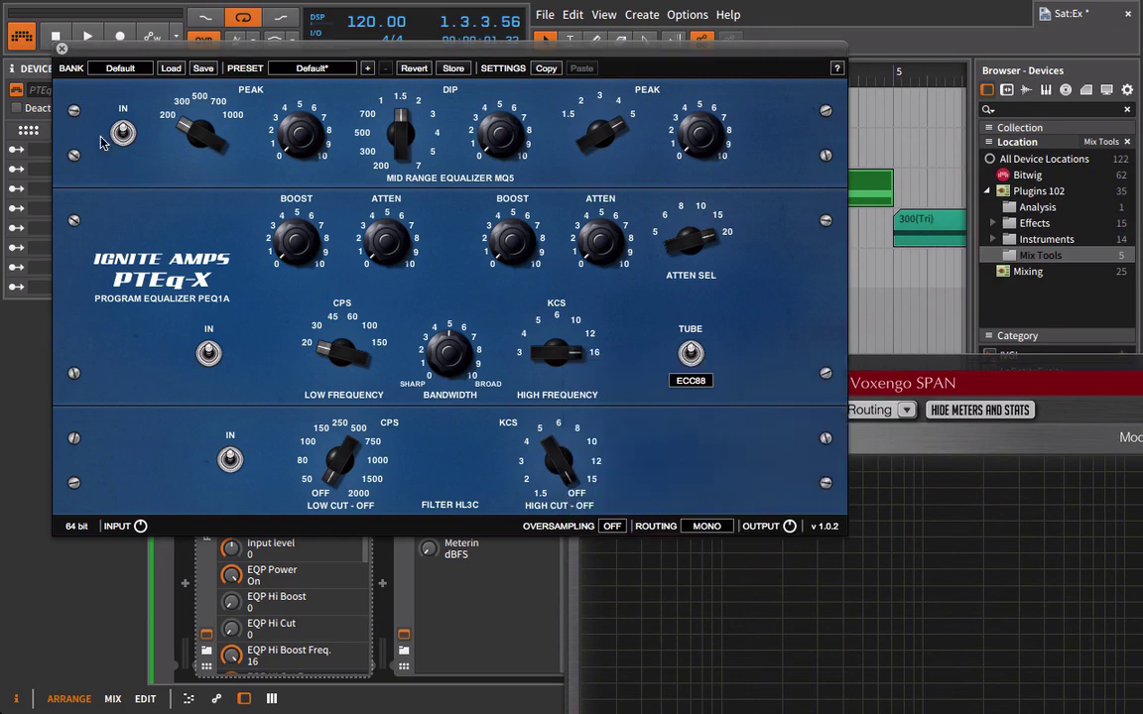
left_click(120, 135)
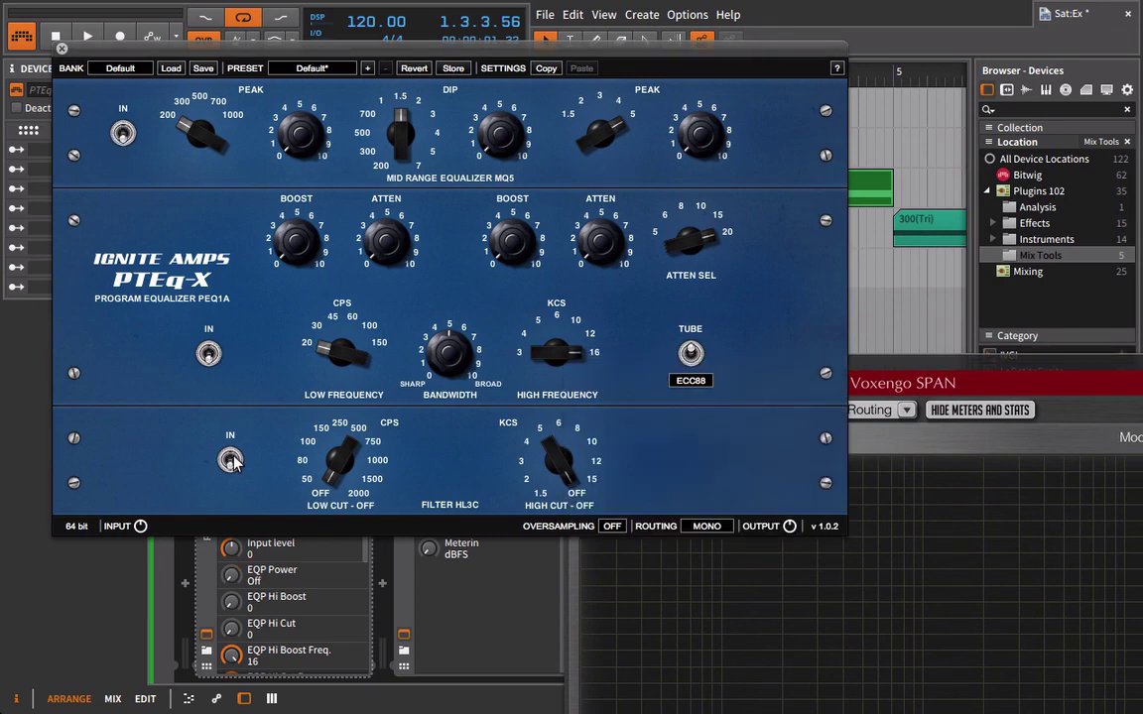
Step: Arrange PTEq-X and SPAN side by side, start playback and raise PTEq-X's input level to 18 dB
left_click_drag(929, 359, 1071, 53)
left_click_drag(501, 65, 388, 66)
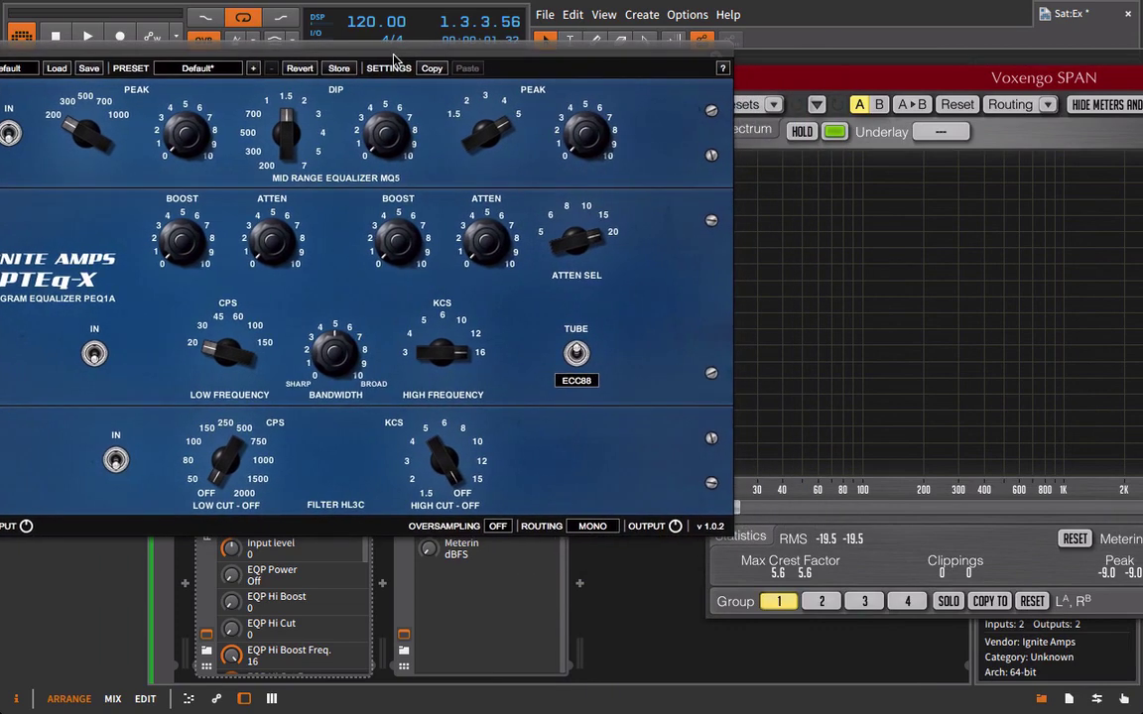
key("space")
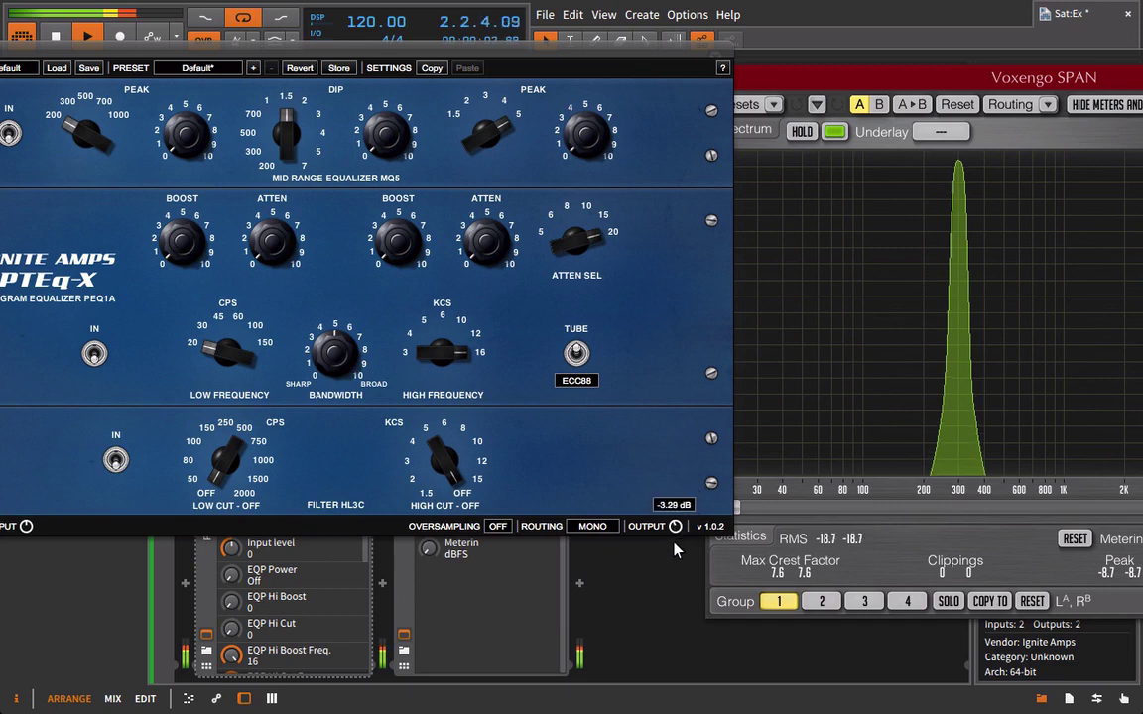
left_click_drag(25, 476, 15, 426)
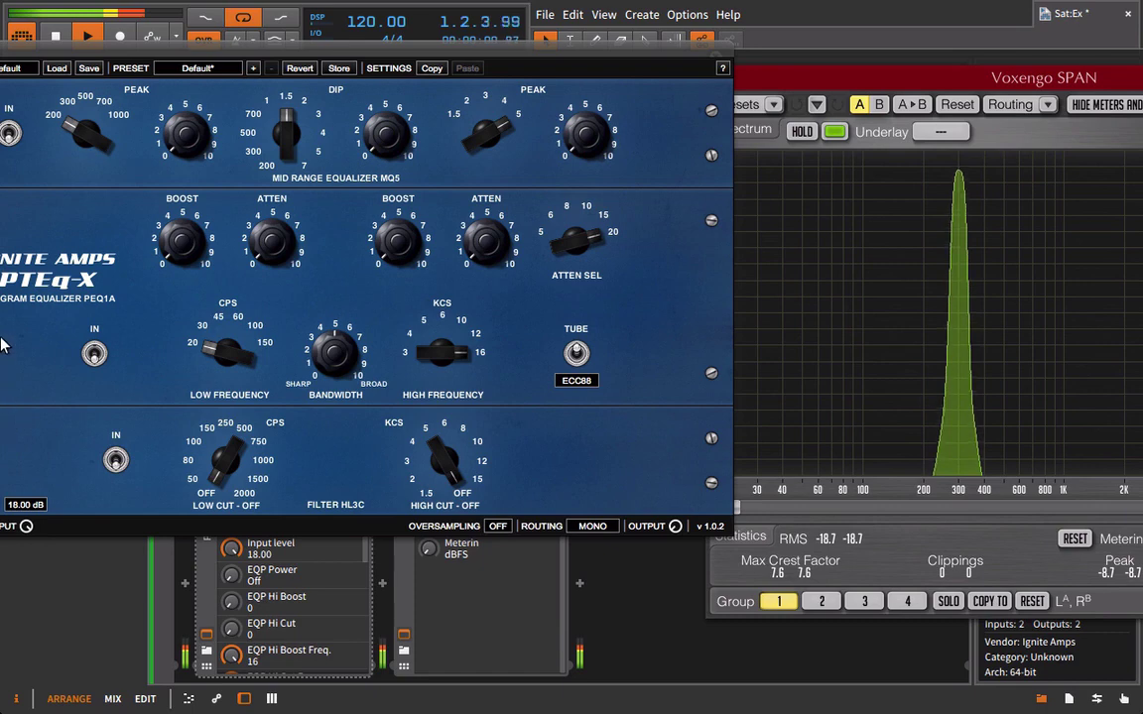
Step: Raise the gain of the 300Sine clip to +6 dB
left_click_drag(359, 46, 1003, 451)
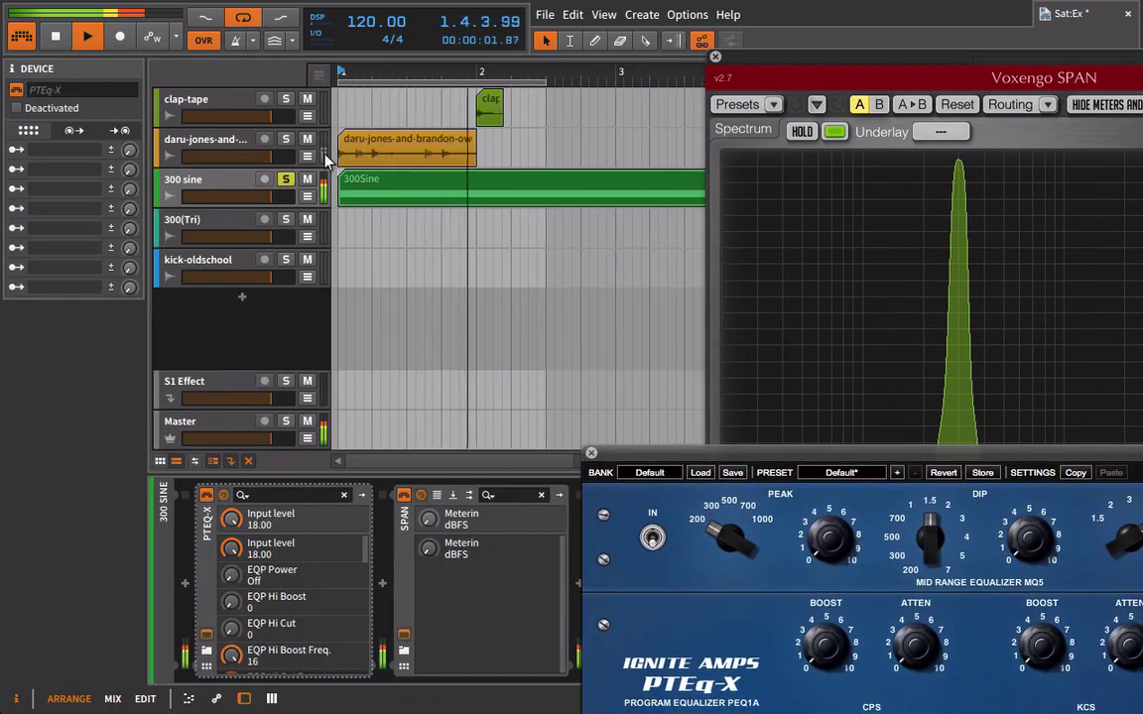
left_click(348, 193)
left_click(90, 622)
left_click(89, 622)
left_click(89, 622)
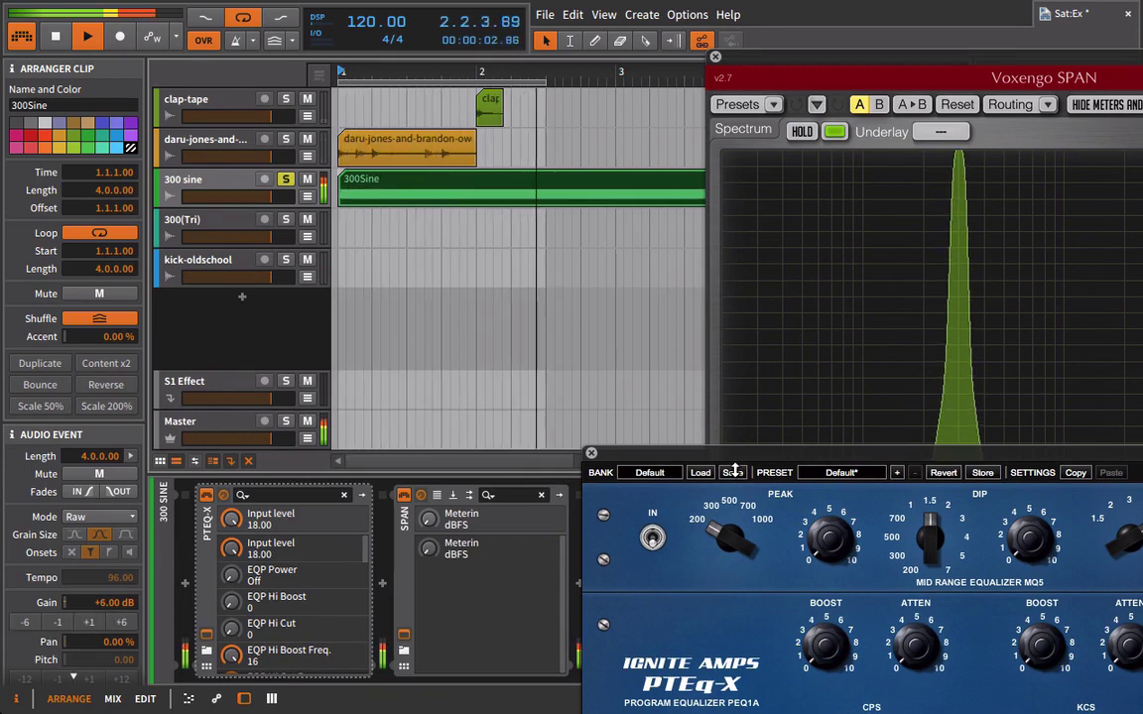
Step: Bring PTEq-X back into full view beside SPAN and set its oversampling to 2X
left_click_drag(735, 454, 110, 158)
left_click_drag(802, 52, 699, 23)
left_click(411, 162)
left_click_drag(411, 162, 491, 47)
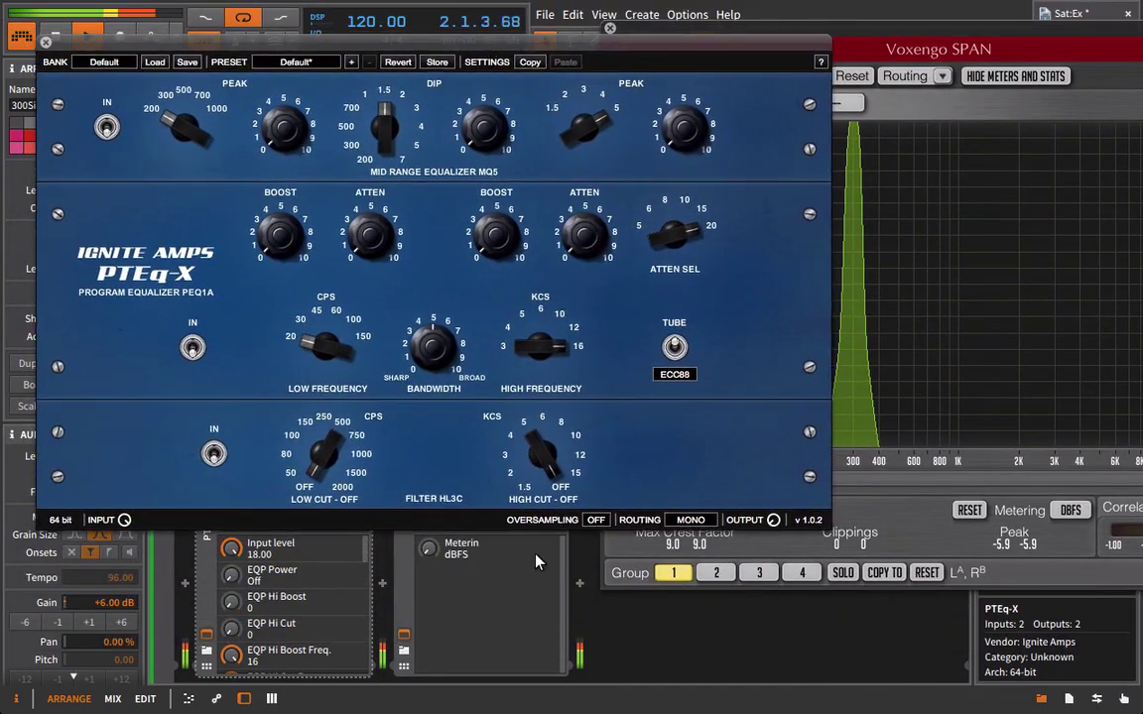
left_click(595, 521)
left_click(599, 559)
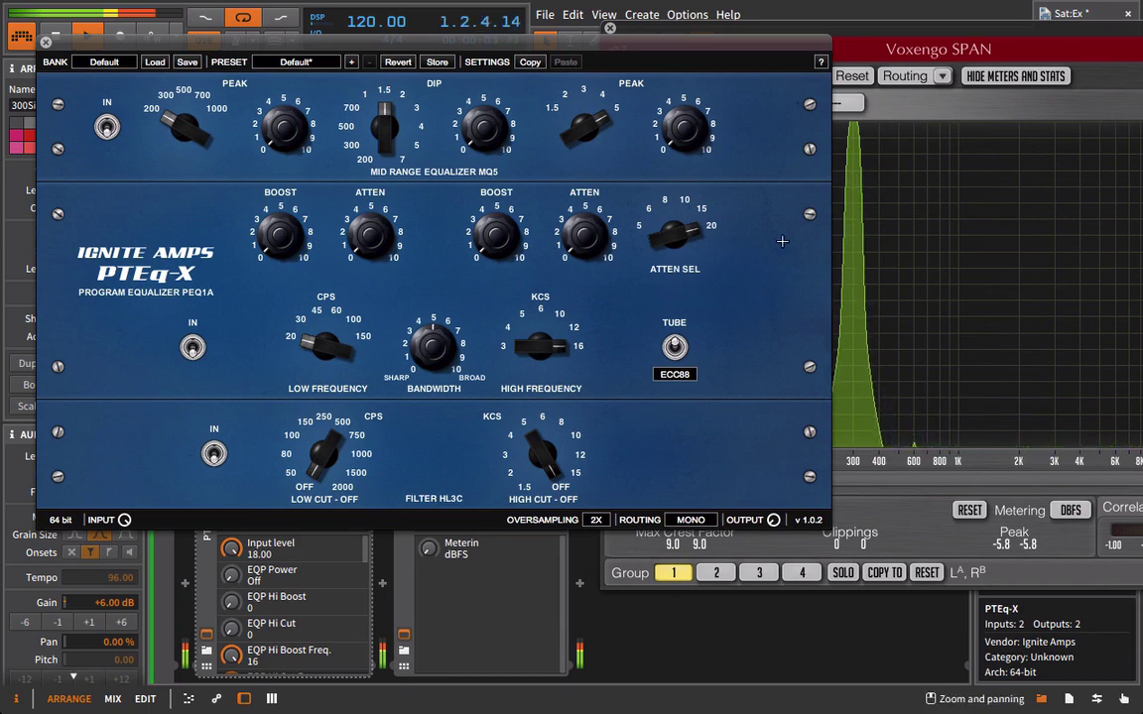
Step: Check the full spectrum in SPAN and raise PTEq-X's output level
left_click_drag(796, 24, 594, 43)
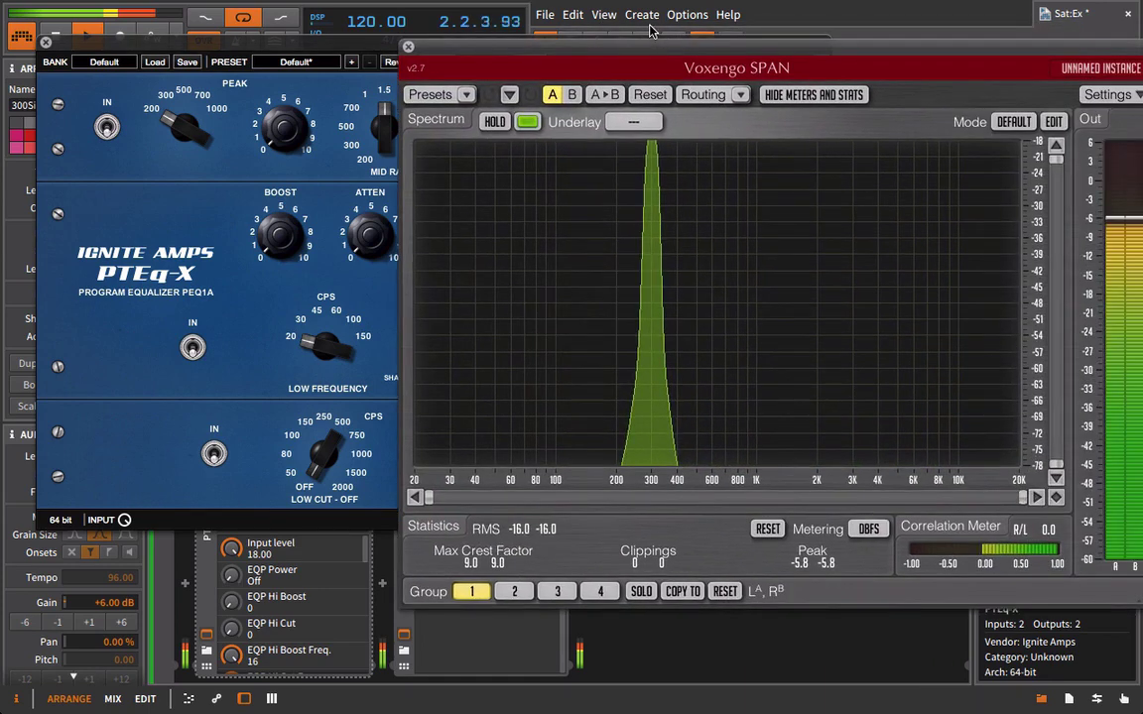
left_click_drag(665, 46, 1059, 28)
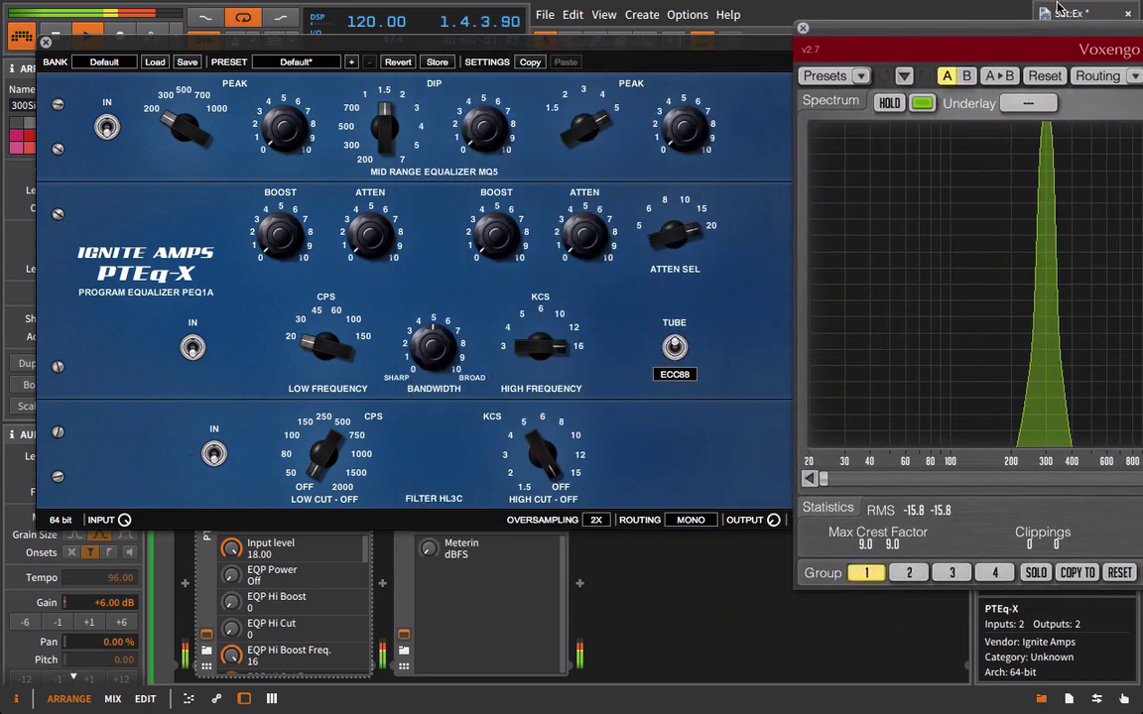
mouse_move(774, 502)
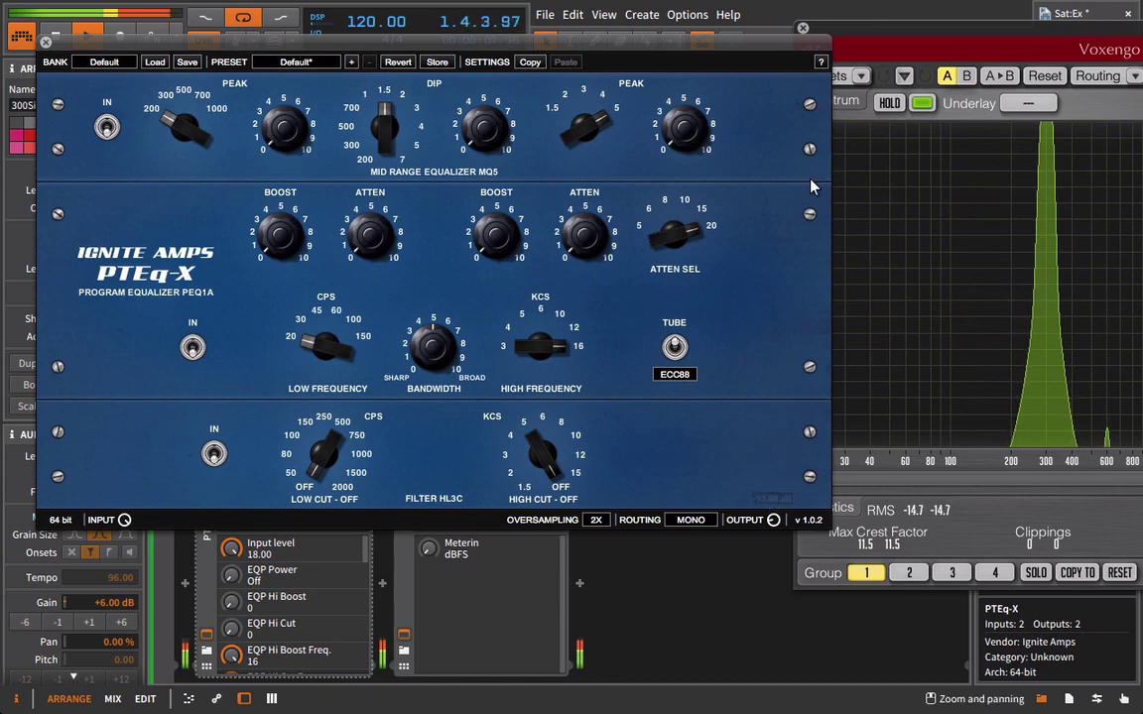
Step: Lower the bottom limit of SPAN's spectrum display range to about -88.1 dB
left_click_drag(923, 29, 521, 95)
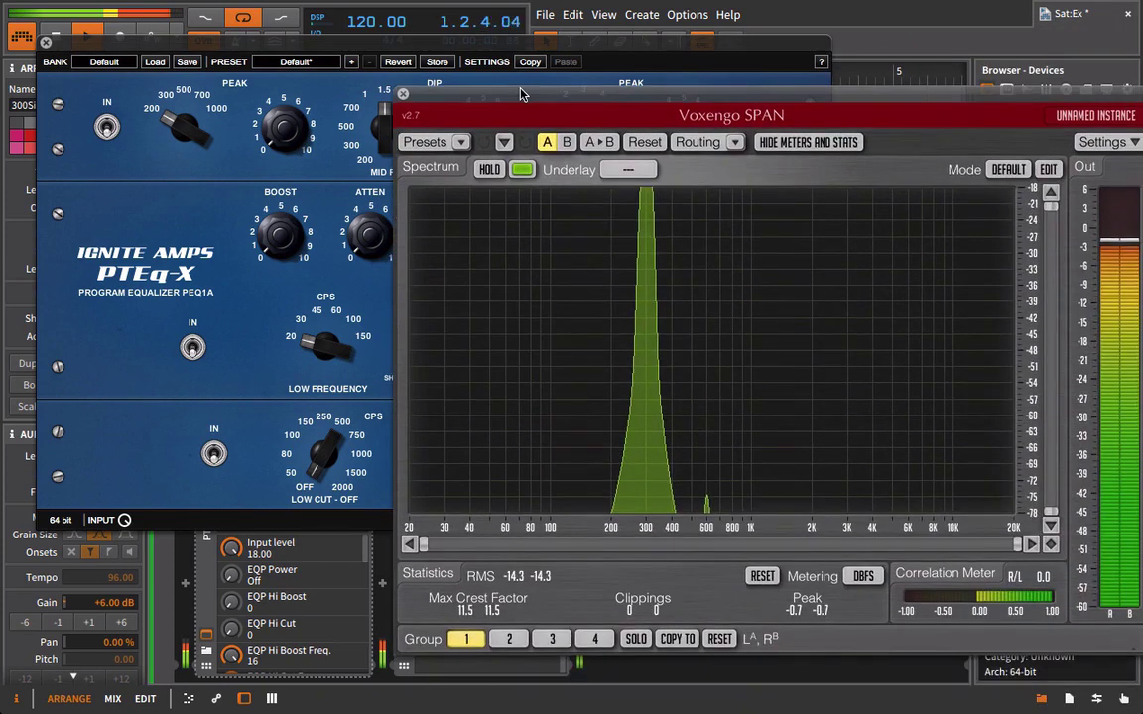
left_click(1046, 169)
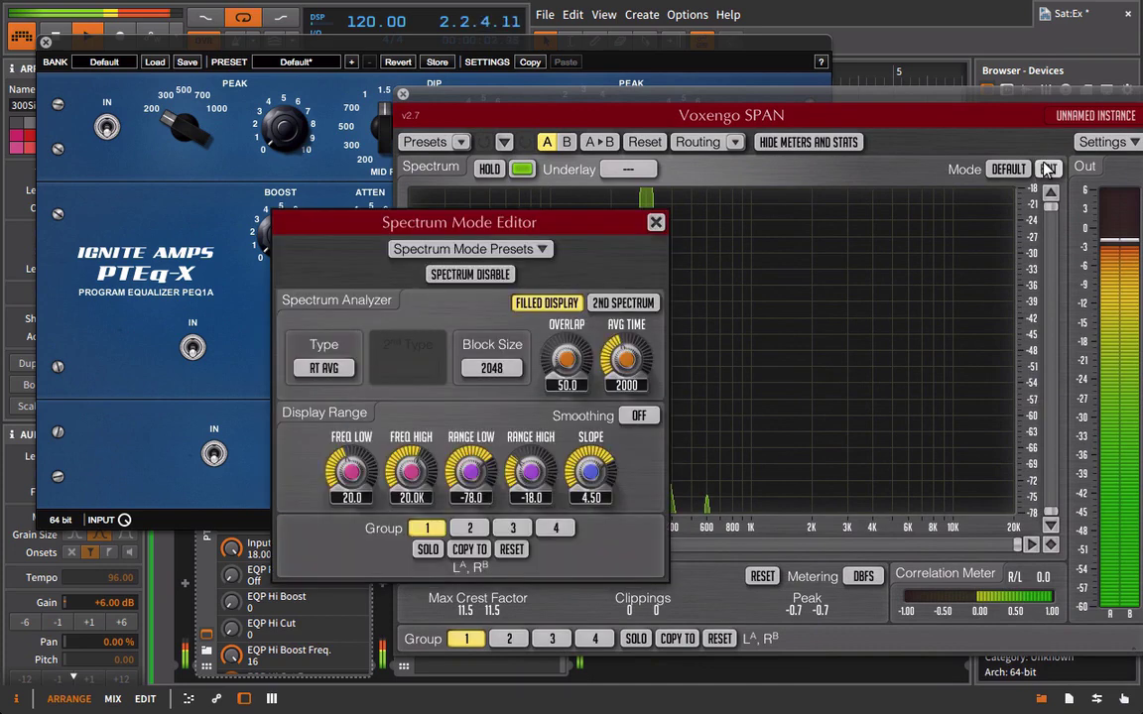
mouse_move(493, 462)
left_click_drag(493, 462, 493, 479)
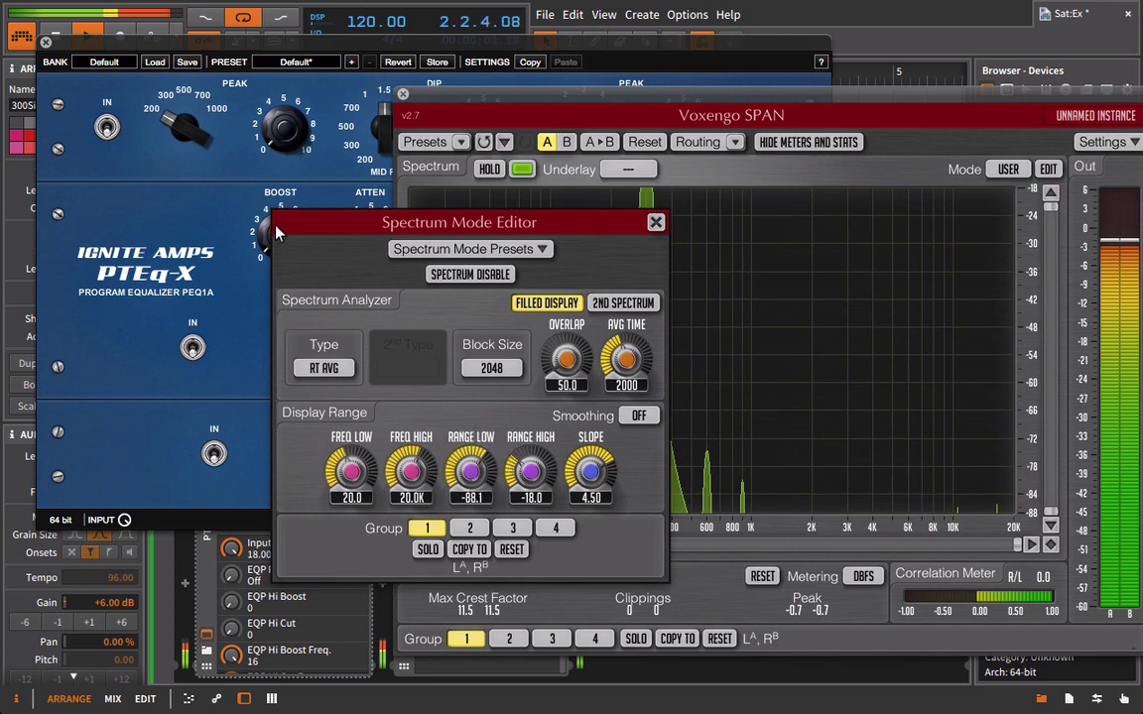
left_click(656, 224)
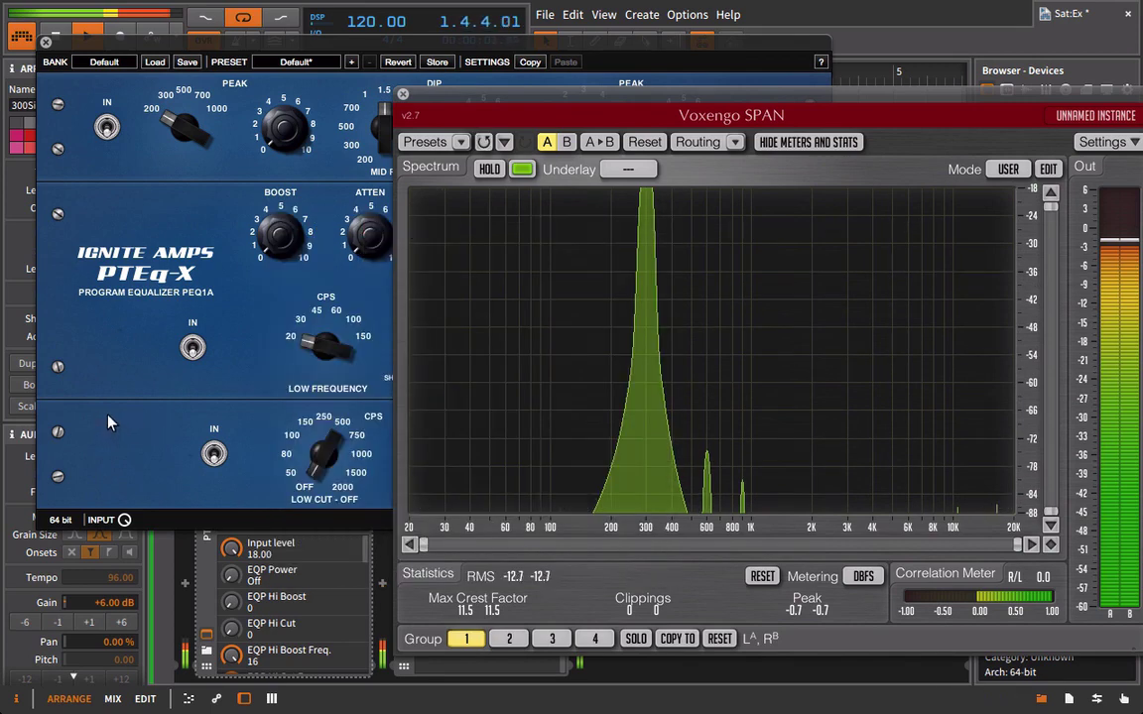
Step: Compare PTEq-X's ECC81, ECC82 and ECC83 tubes against the spectrum, return to ECC88 and close the plugin window
left_click(573, 41)
left_click_drag(583, 45, 199, 31)
left_click(254, 361)
left_click(263, 379)
left_click(254, 361)
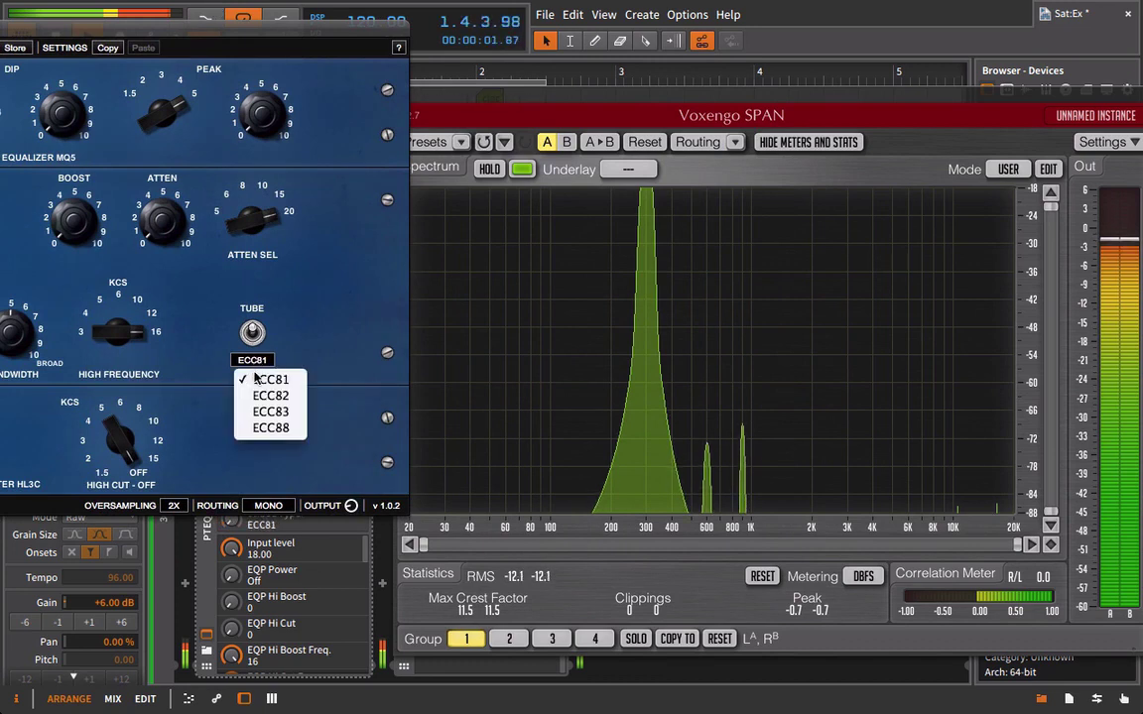
left_click(260, 395)
left_click(252, 361)
left_click(264, 410)
left_click(252, 360)
left_click(263, 429)
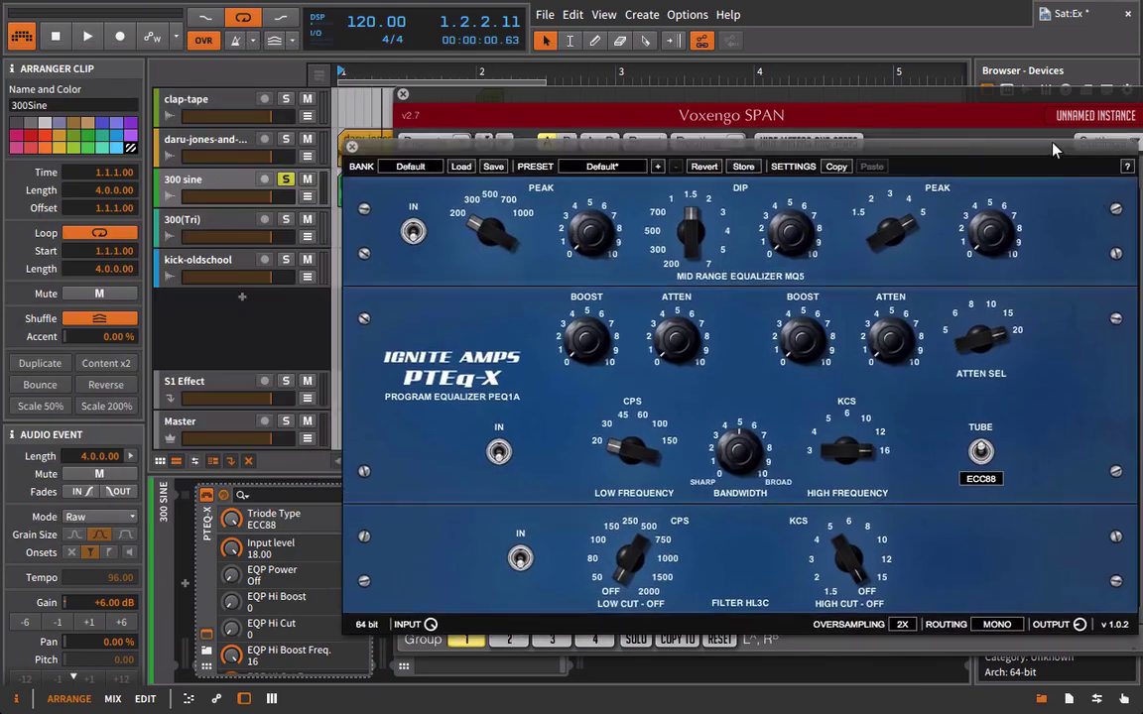
left_click_drag(322, 29, 1054, 149)
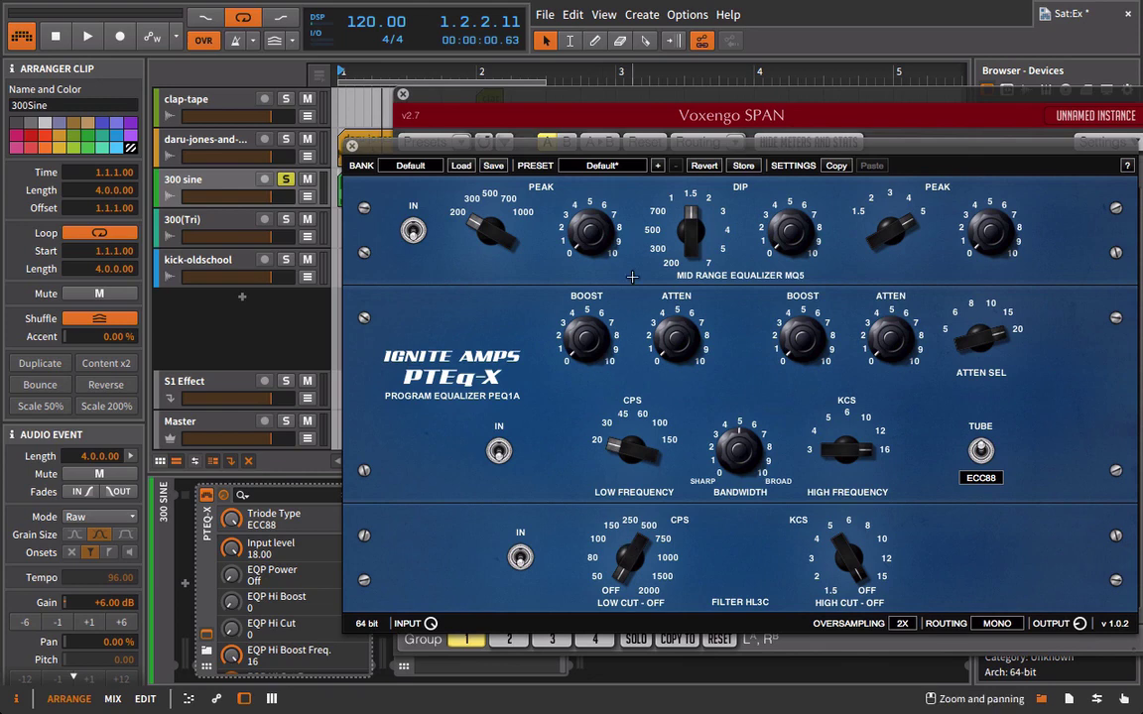
left_click(350, 146)
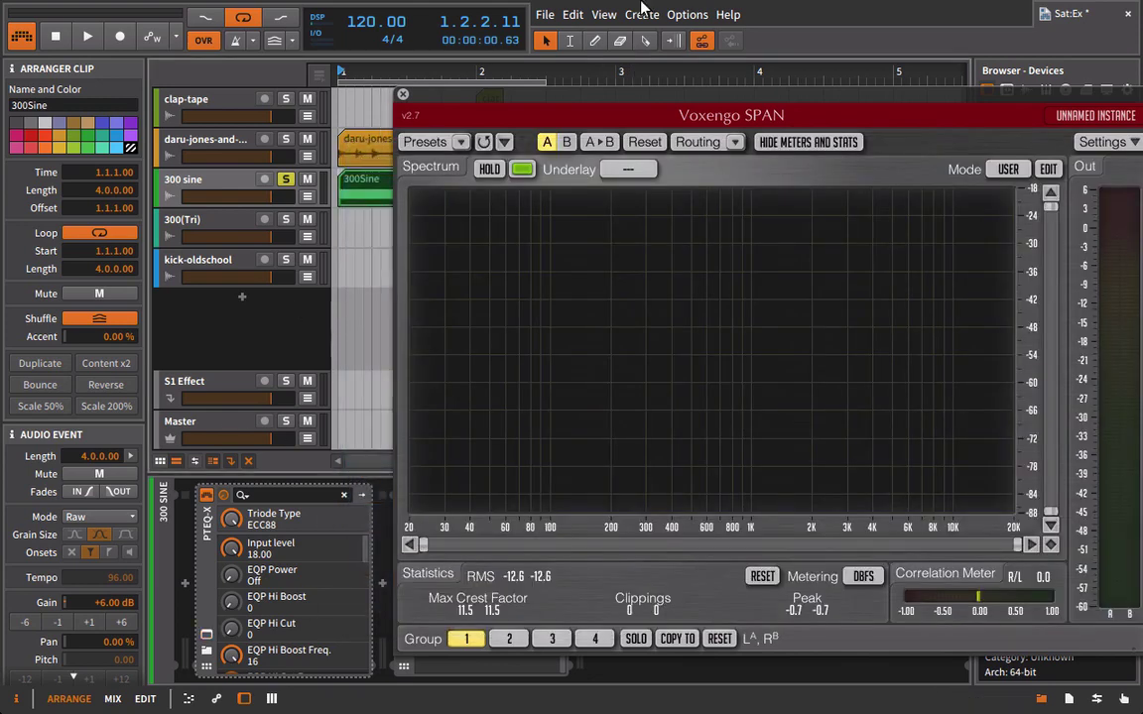
Step: Close the SPAN window, delete PTEq-X from the 300 sine track and insert IVGI ahead of SPAN
left_click(402, 94)
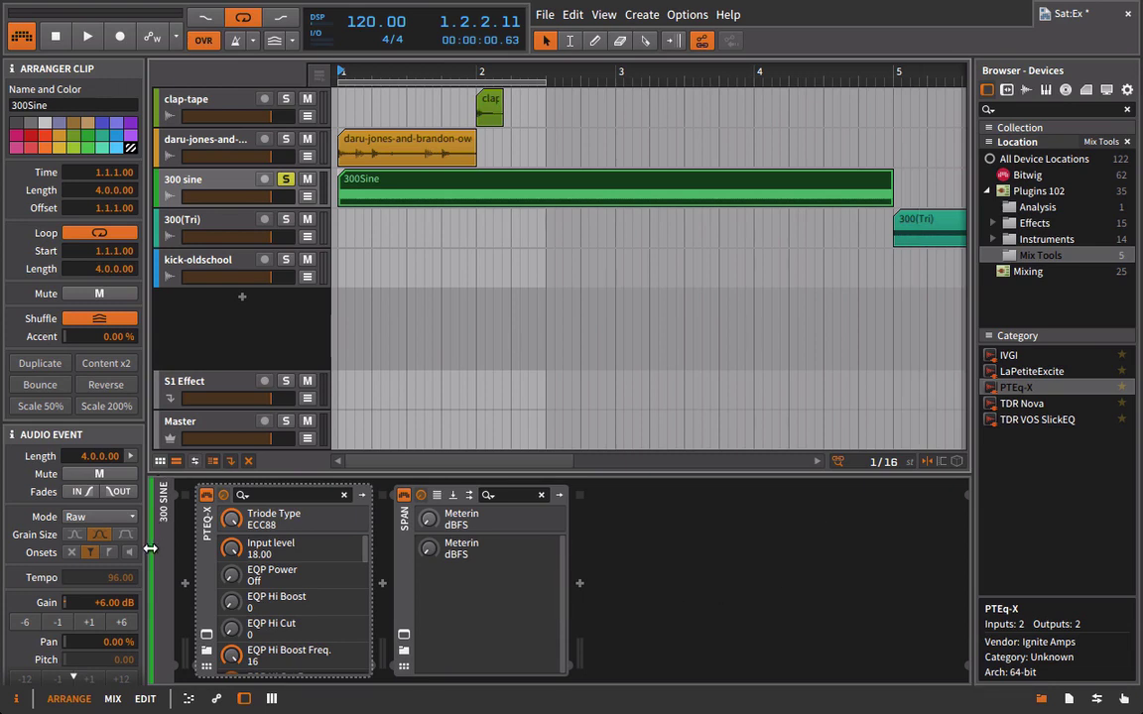
left_click(201, 536)
key("Delete")
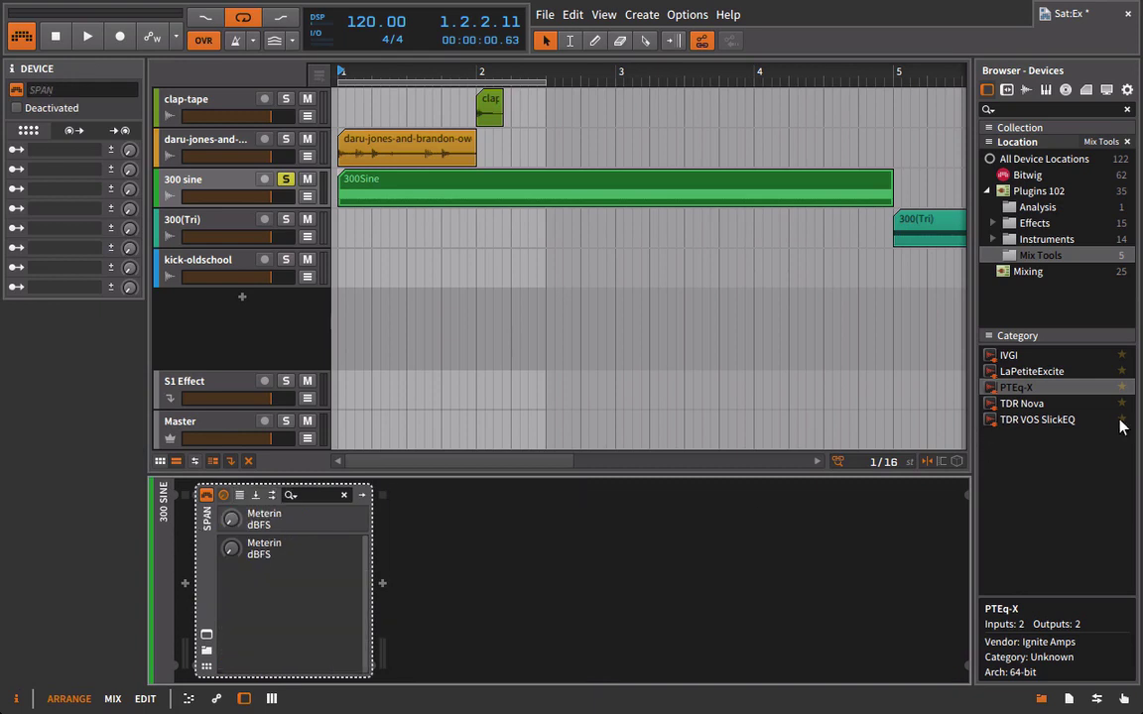
left_click(1006, 360)
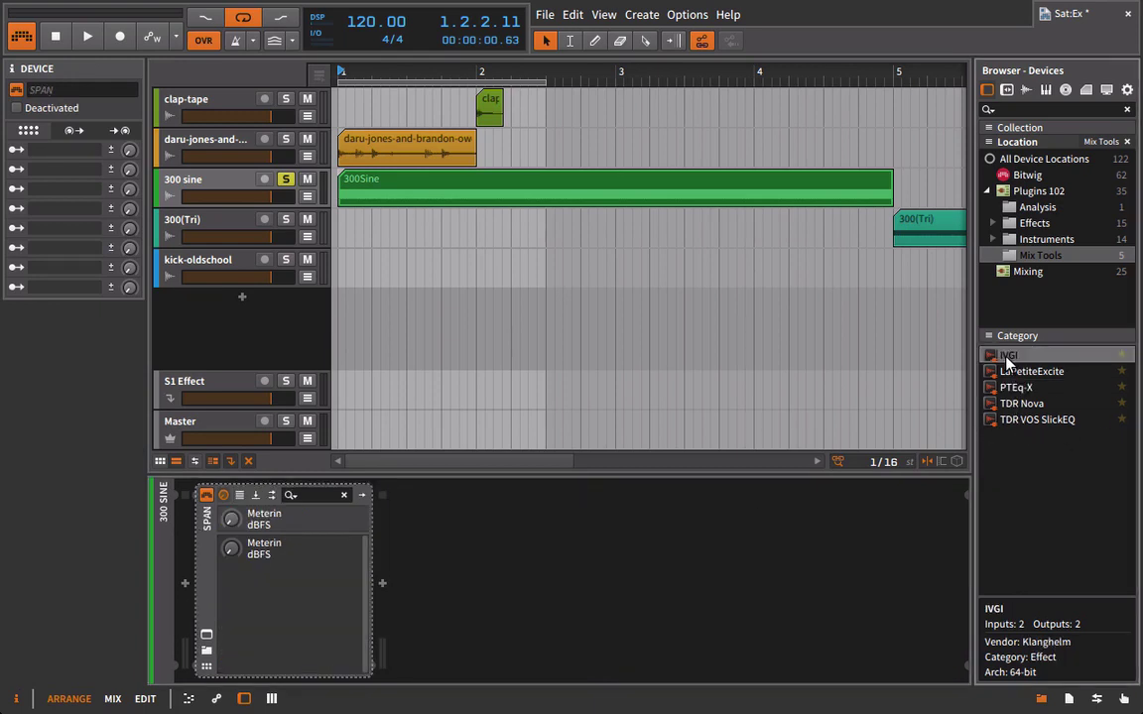
left_click_drag(804, 522, 183, 613)
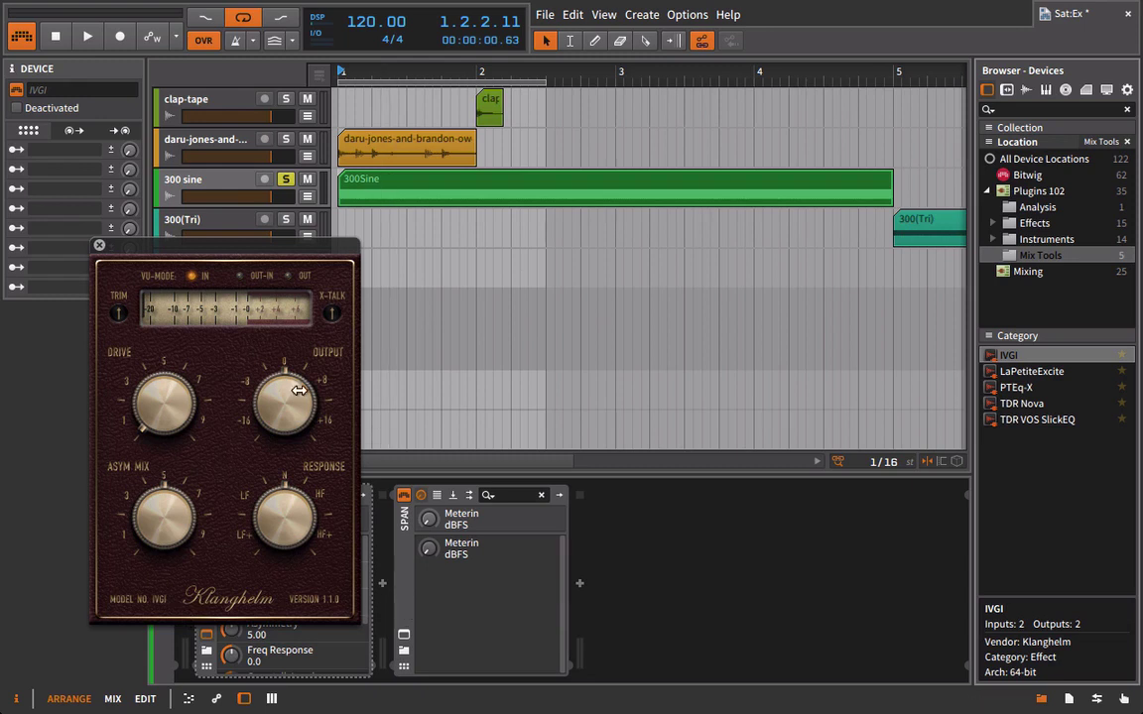
Step: Move the IVGI window clear of the track list, play the 300 Hz sine and lower the input trim to -11.7
left_click_drag(274, 255, 295, 182)
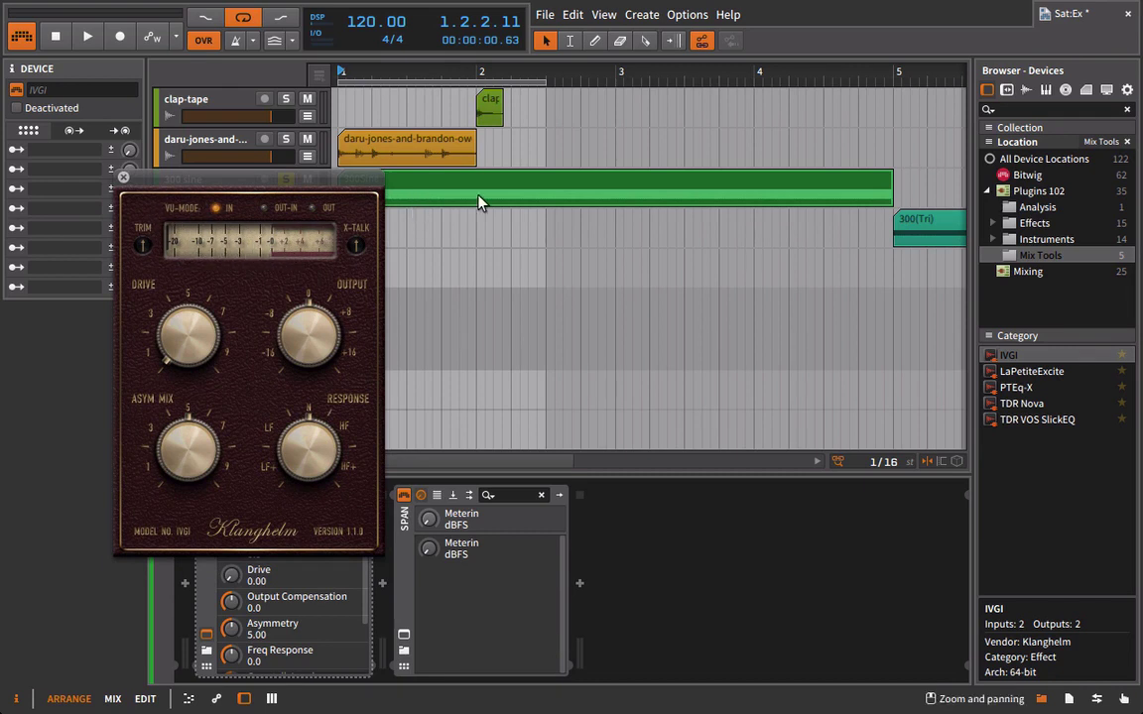
left_click(429, 176)
left_click_drag(332, 182, 724, 140)
key("space")
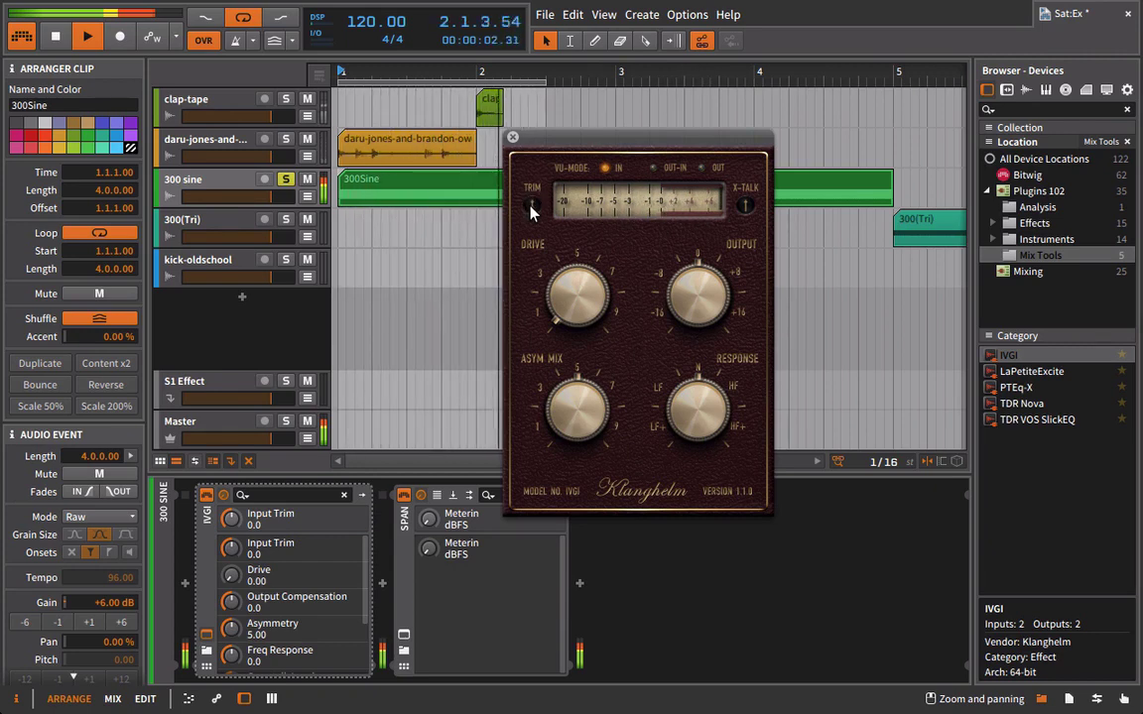
left_click_drag(532, 205, 517, 256)
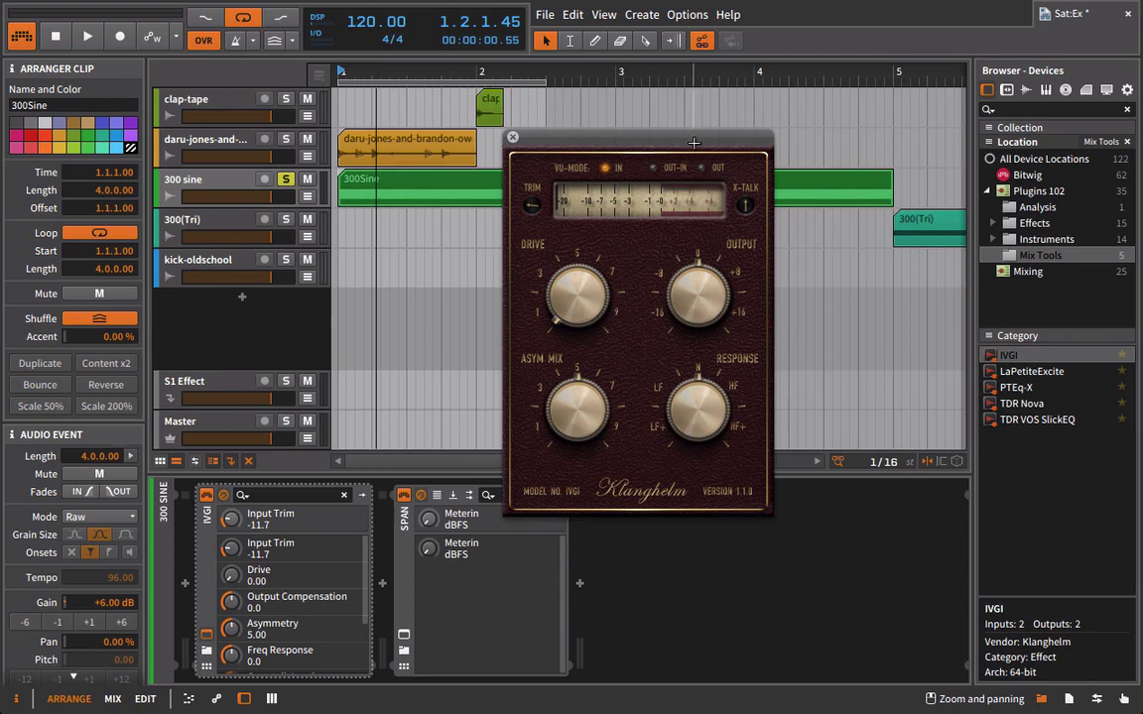
Step: Restart playback and arrange IVGI beside an open SPAN window so both are visible
left_click_drag(694, 143, 786, 139)
key("space")
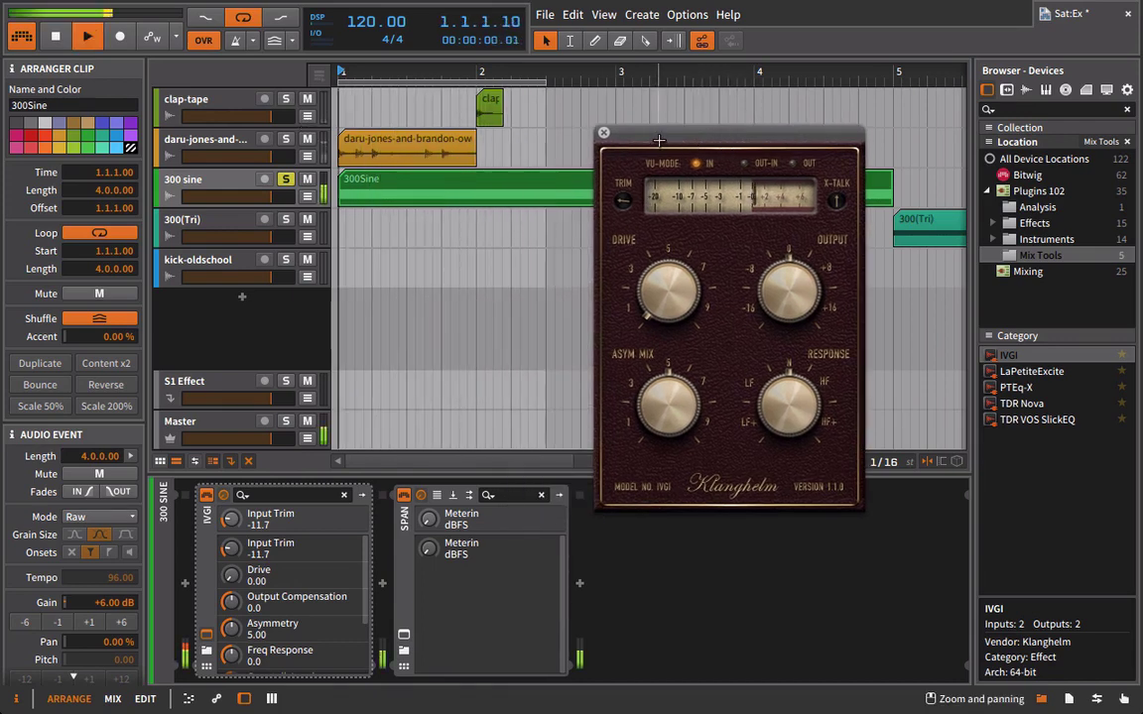
left_click_drag(729, 132, 220, 104)
left_click(404, 635)
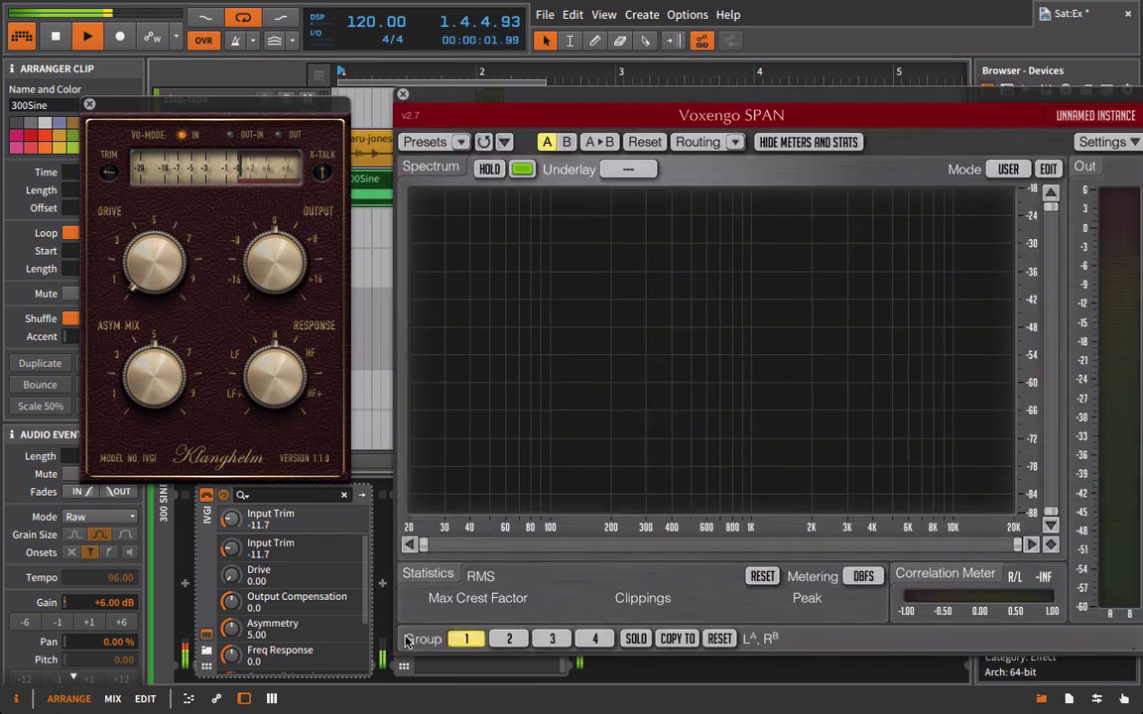
Step: Raise IVGI's Drive to 8.57 and then 9.85 while the sine plays through SPAN
left_click(146, 241)
left_click_drag(146, 241, 174, 42)
left_click_drag(127, 295, 117, 208)
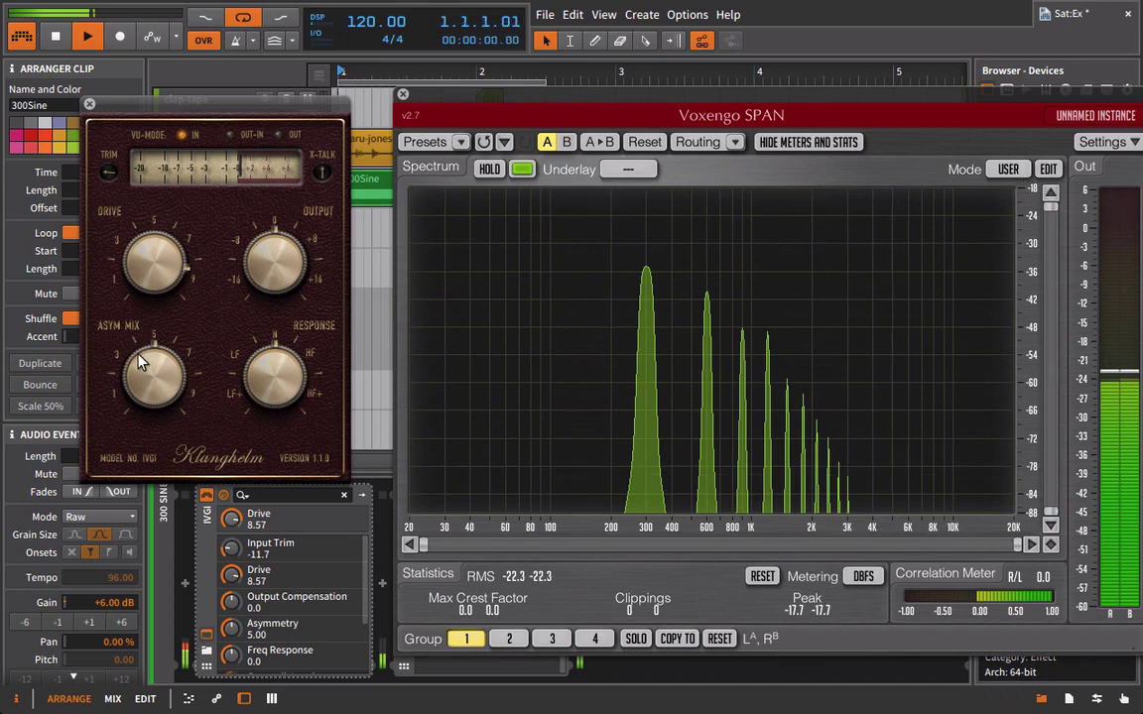
left_click_drag(173, 262, 101, 193)
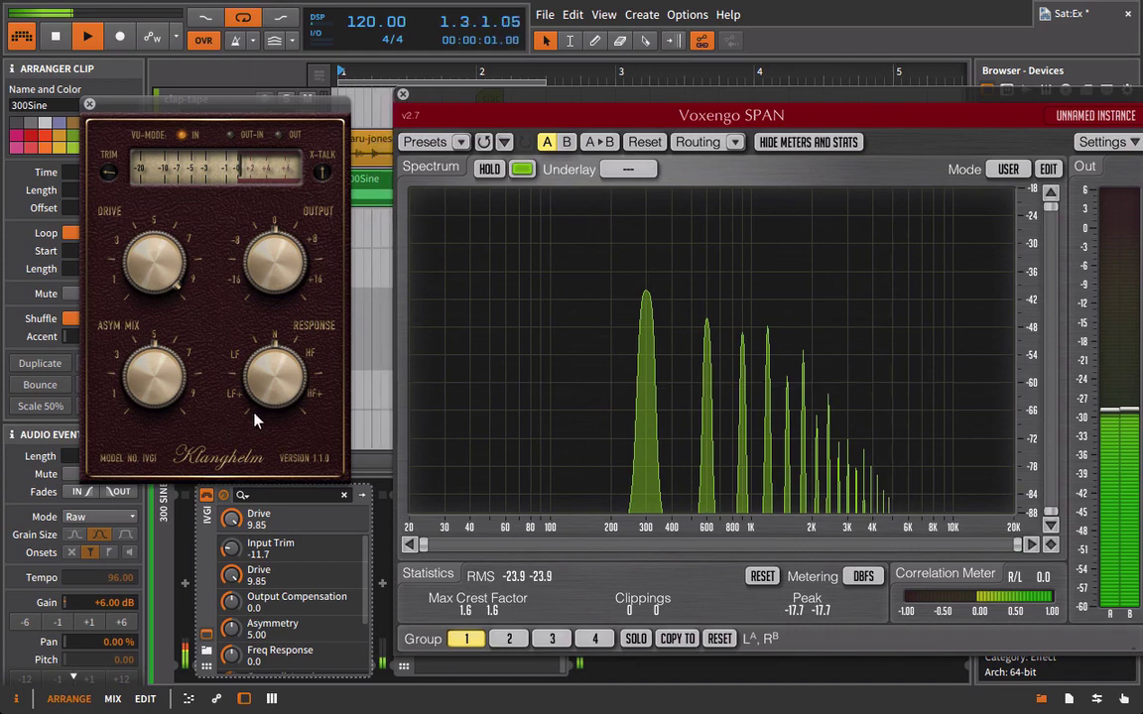
Step: Sweep IVGI's frequency response to 10.0 and back towards the low end, then reset it to 0.0
left_click_drag(267, 360, 283, 215)
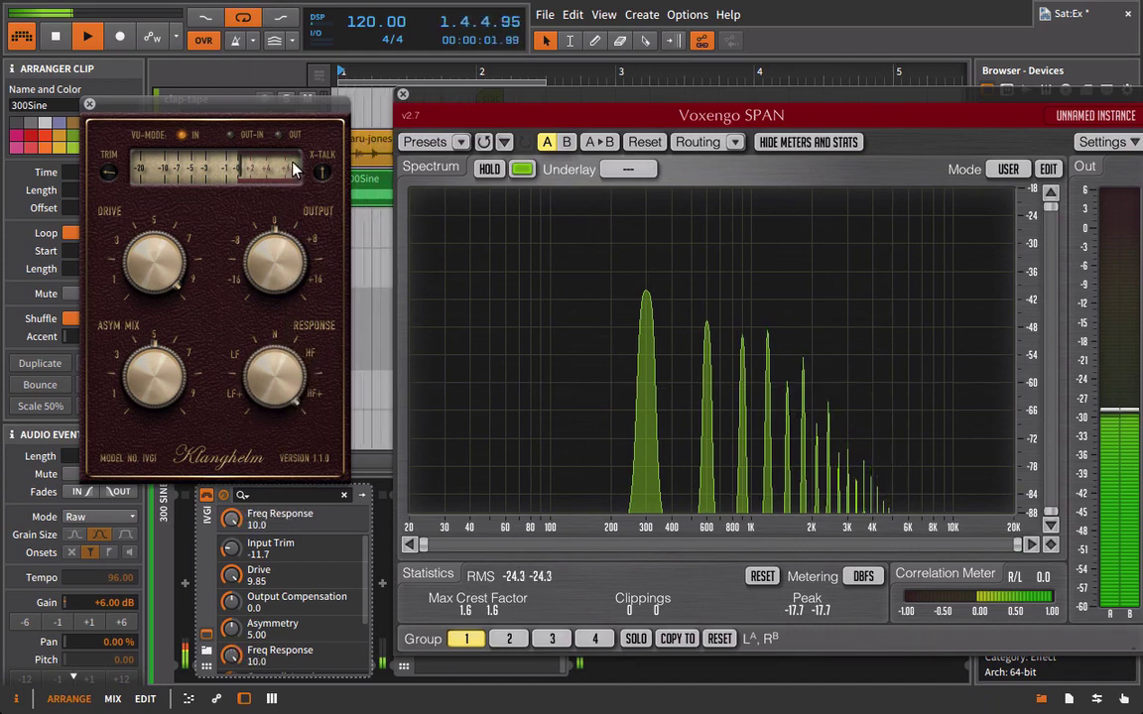
left_click_drag(293, 169, 230, 563)
double_click(275, 382)
Step: Set IVGI's Drive to 10.00 and raise its output compensation to 13.4
left_click_drag(137, 290, 127, 248)
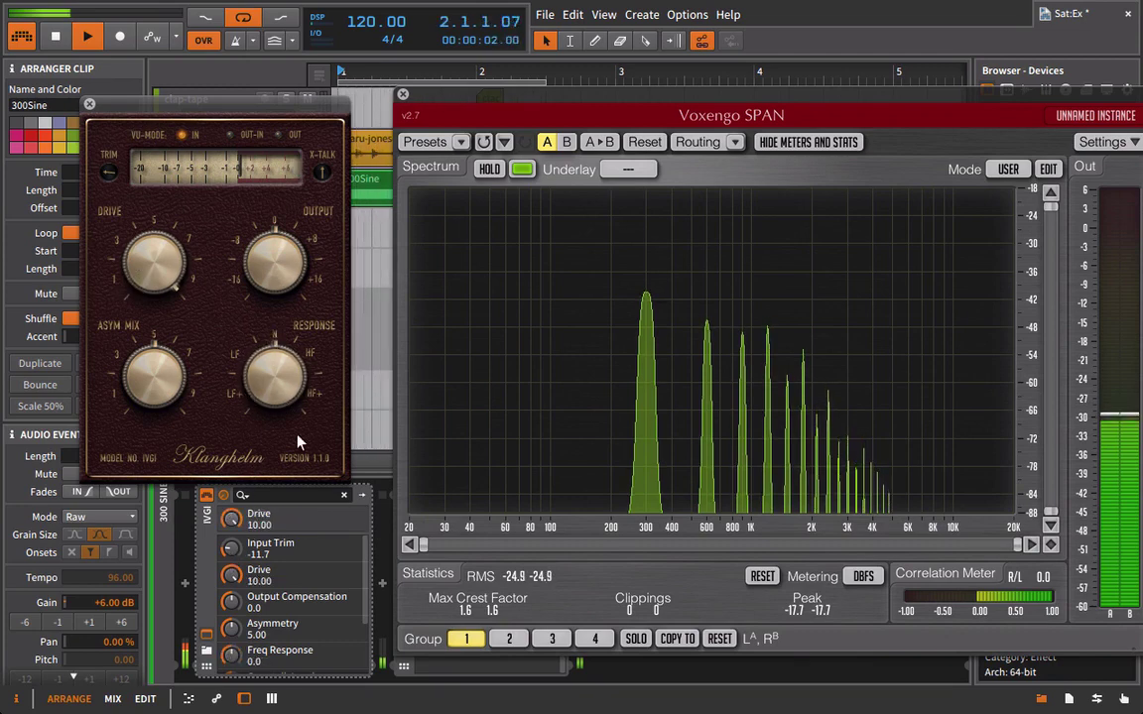
left_click_drag(294, 273, 288, 129)
Step: Compare IVGI's frequency response at 4.8 and -10.0 against the spectrum and reset it to 0.0
left_click_drag(268, 397, 228, 265)
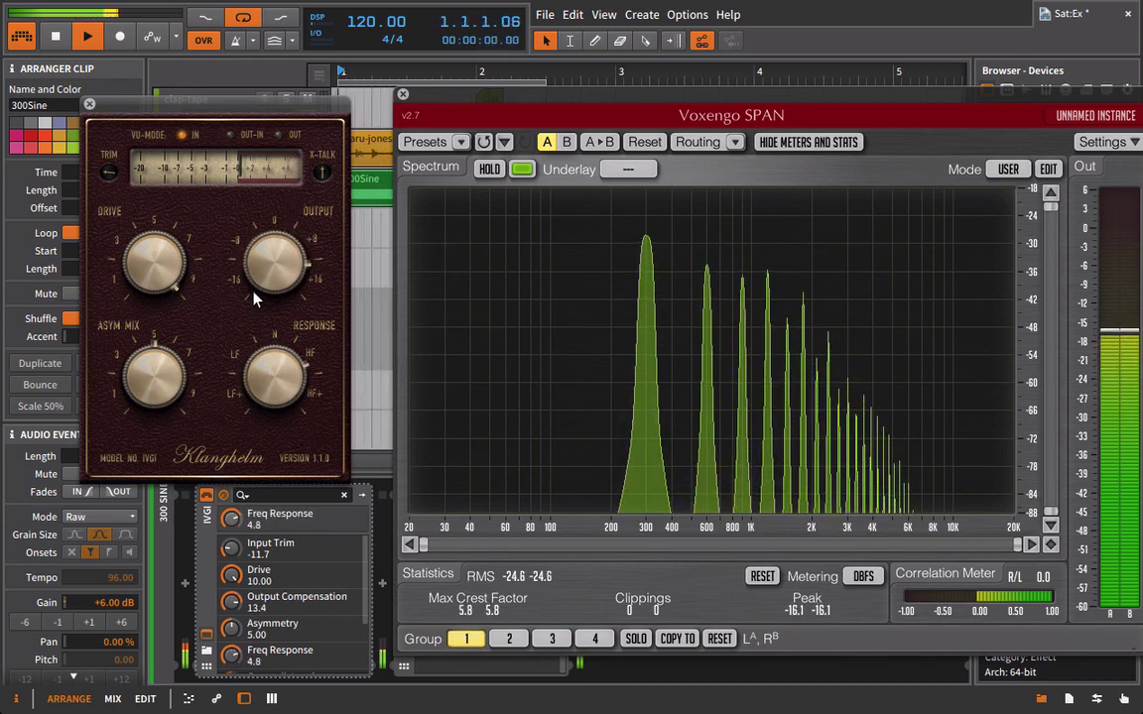
left_click_drag(248, 362, 233, 574)
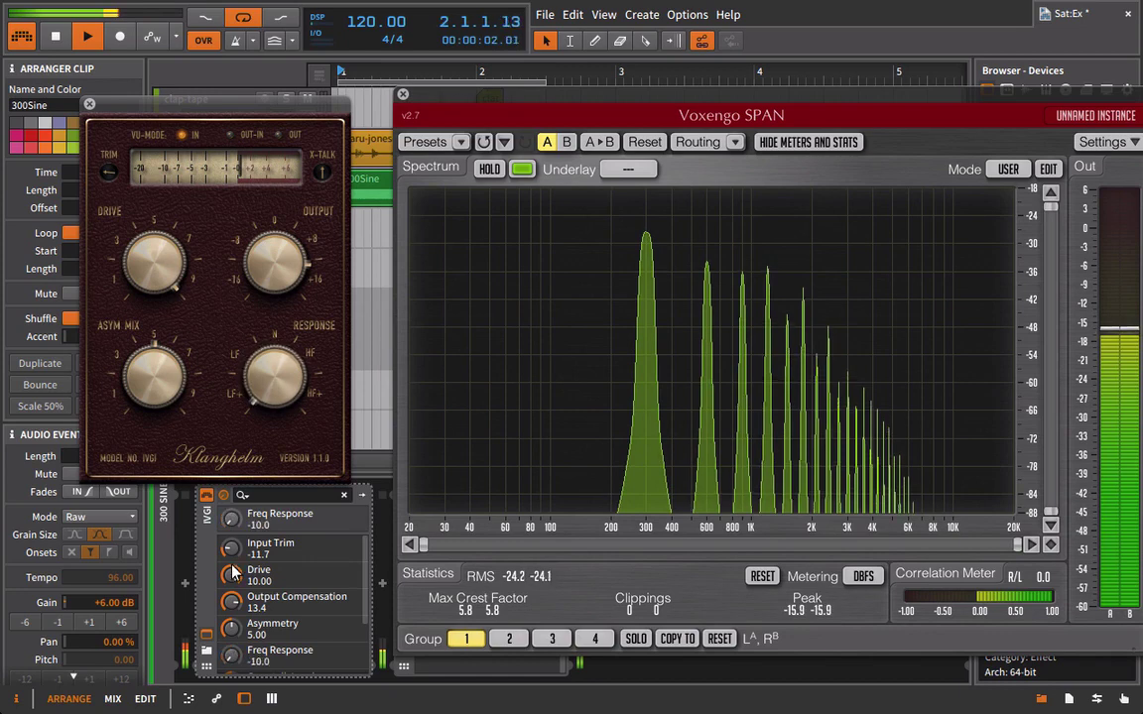
double_click(268, 379)
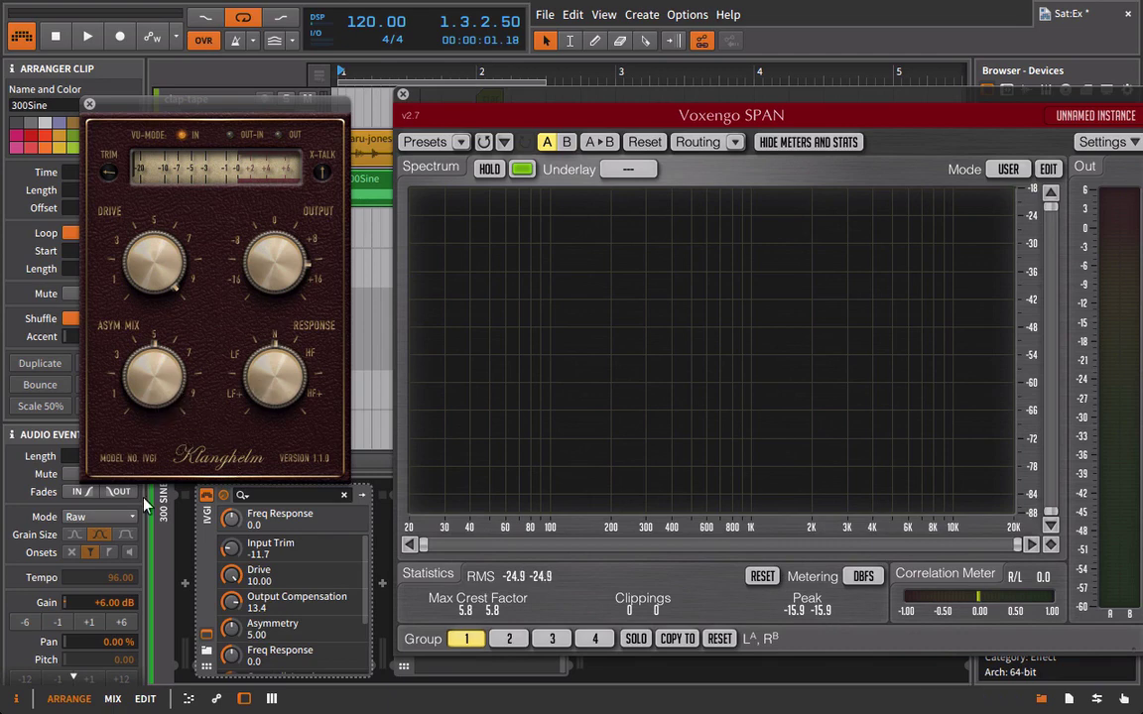
Step: Play the sine with IVGI's asymmetry at 0.00, then return it to 5.00 and stop playback
key("space")
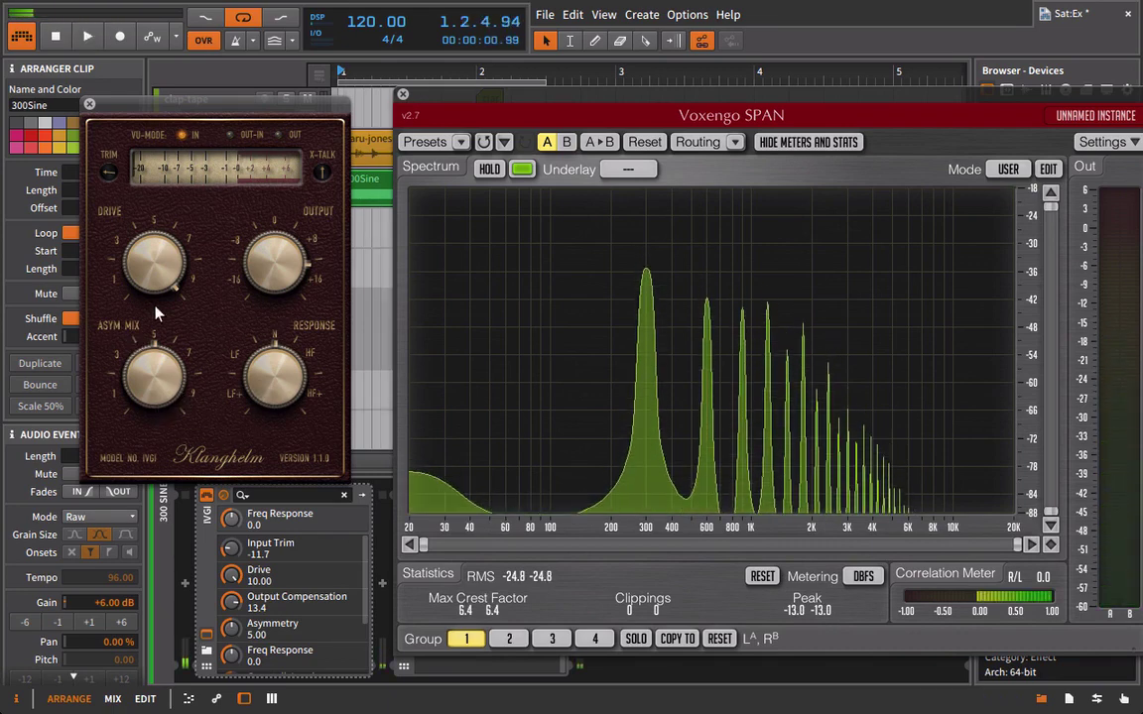
left_click_drag(170, 378, 122, 395)
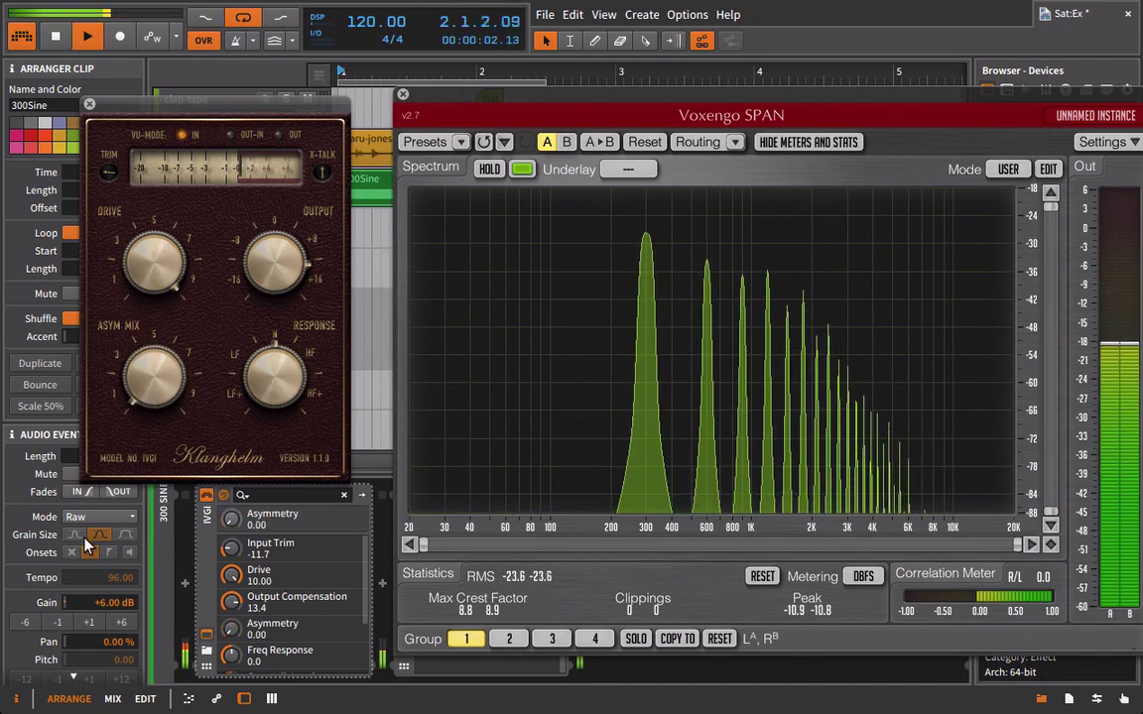
key("space")
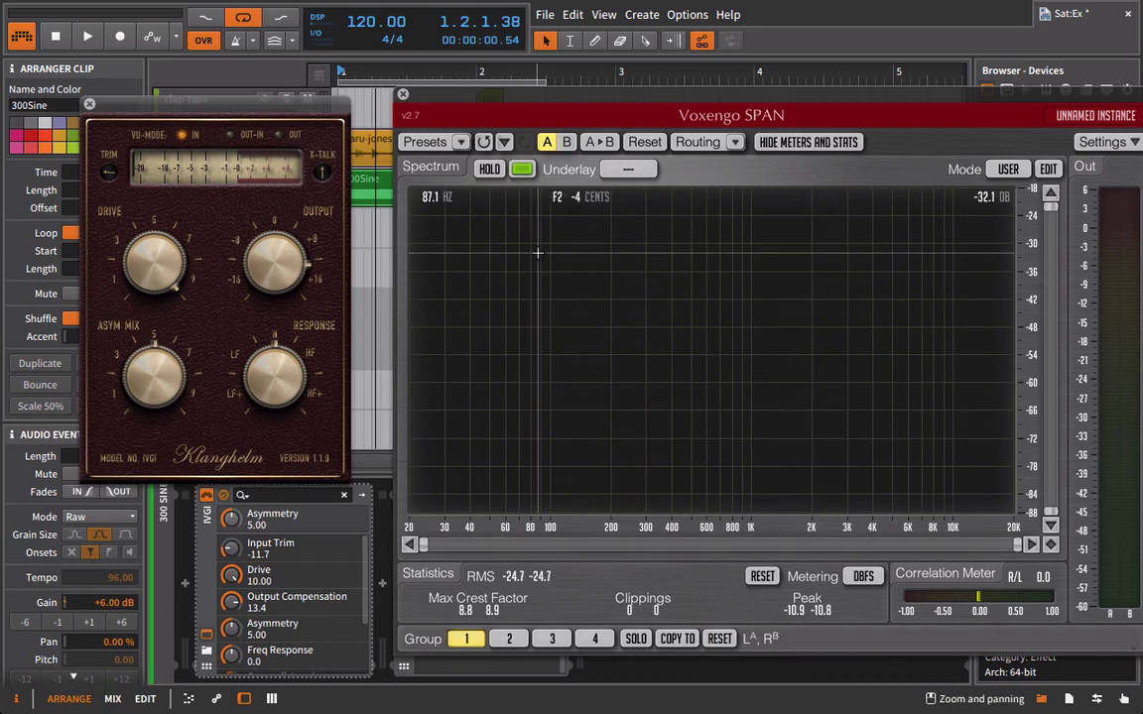
Step: Close the SPAN and IVGI windows and solo the audio loop track below clap-tape
left_click(402, 94)
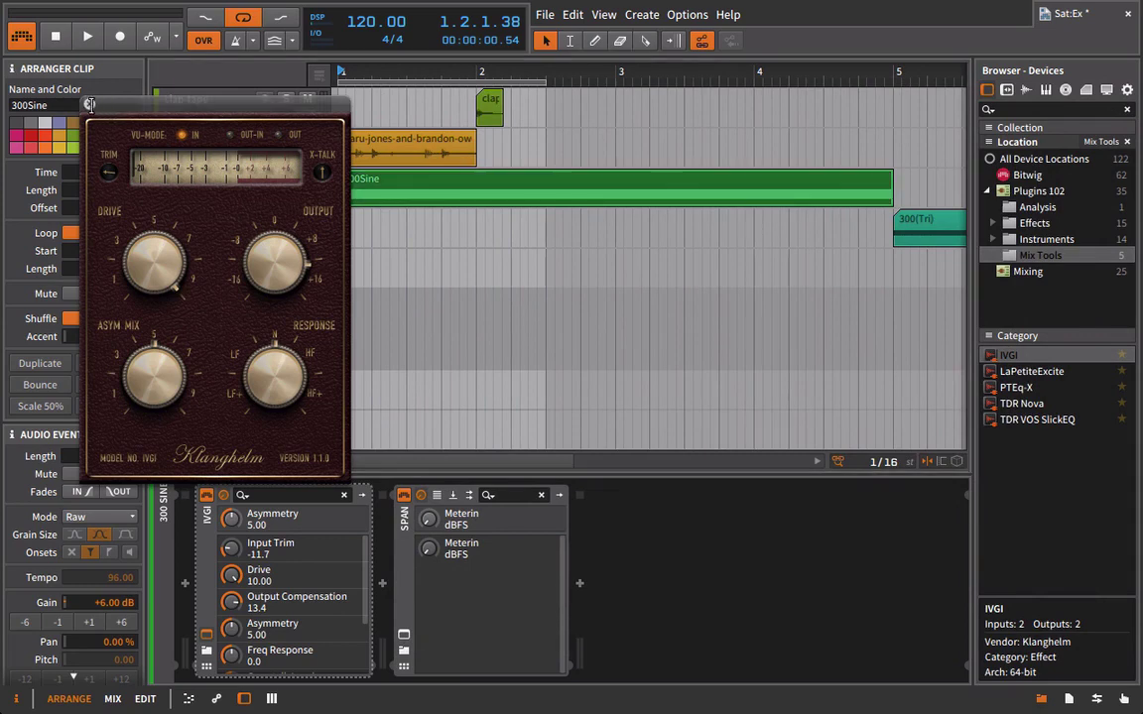
left_click(83, 99)
left_click(372, 155)
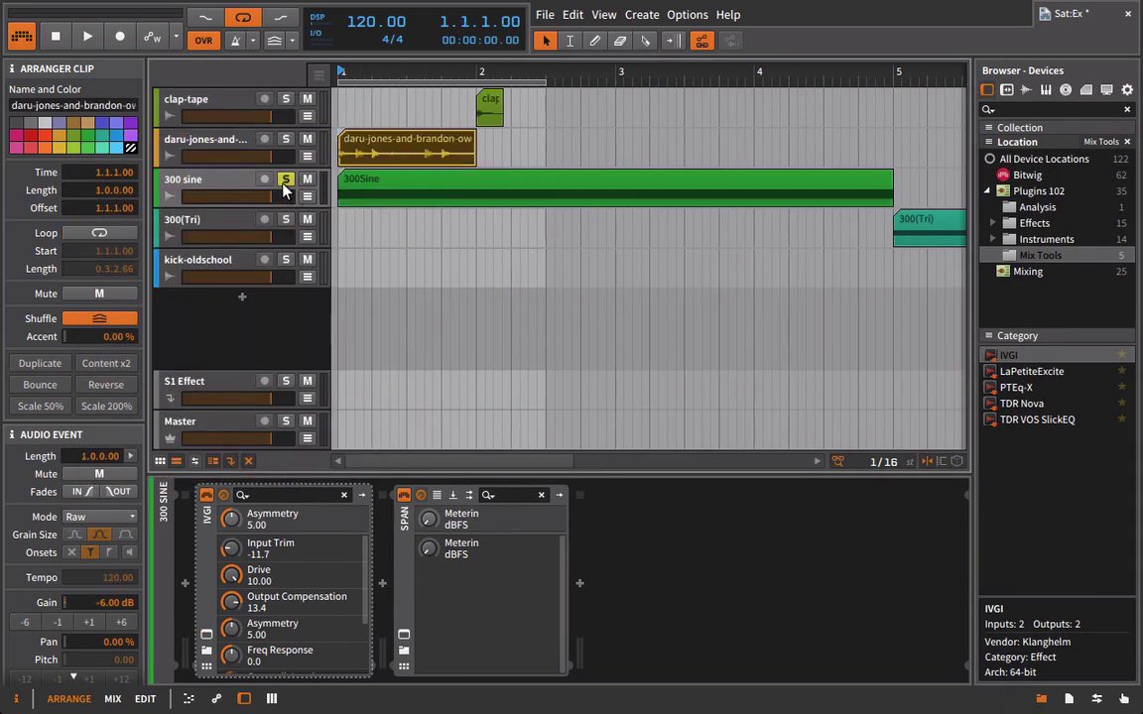
left_click(213, 143)
key("s")
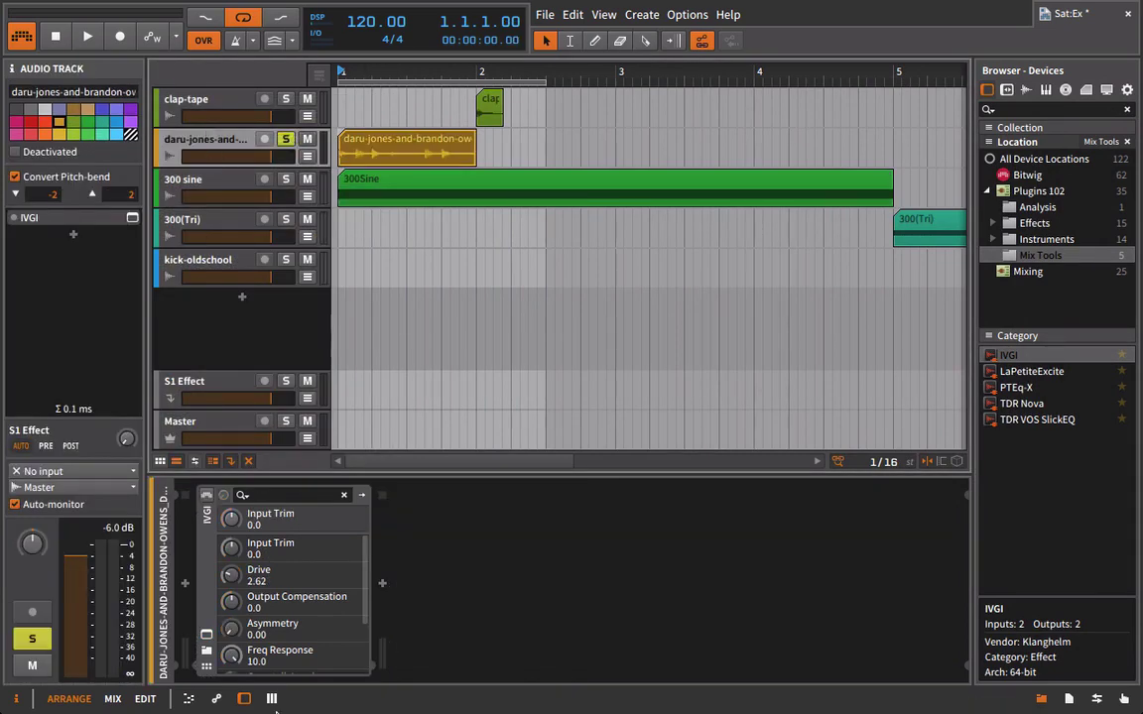
Step: Replace the soloed loop track's existing IVGI with a fresh instance
left_click(205, 566)
key("Delete")
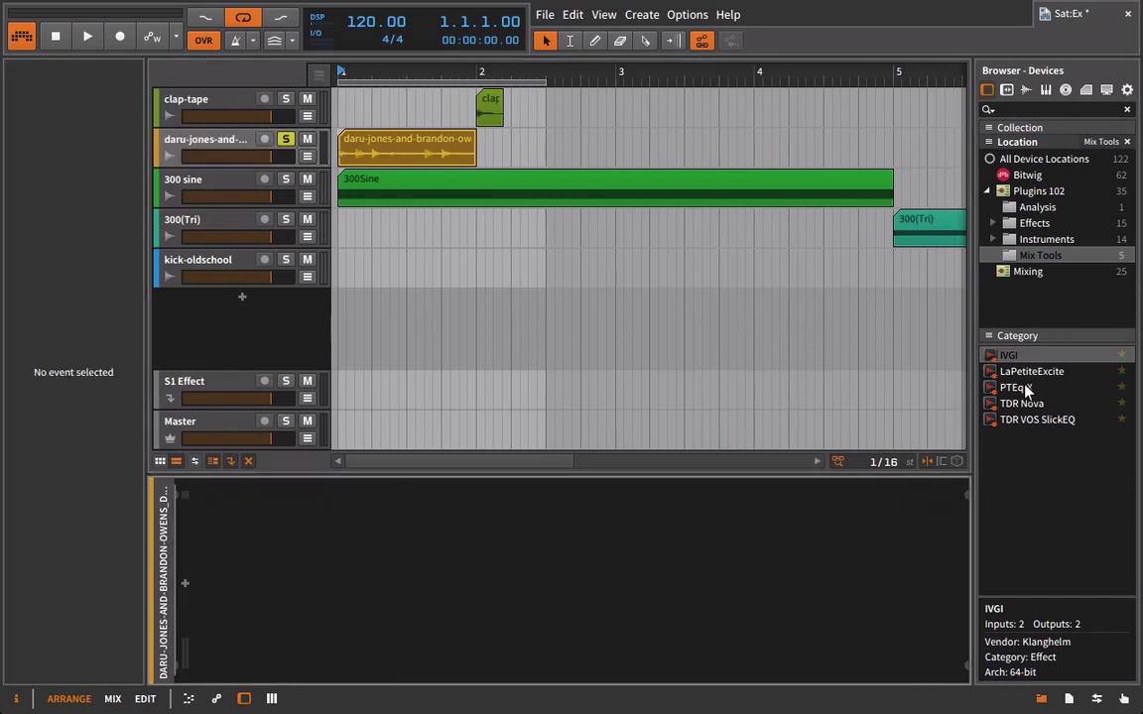
left_click_drag(1008, 356, 635, 566)
Step: Shorten the loop region to one bar (1.0.0.0), start playback and move the IVGI window off the track list
mouse_move(485, 79)
left_mouse_down()
mouse_move(416, 82)
mouse_move(482, 87)
left_mouse_up()
key("space")
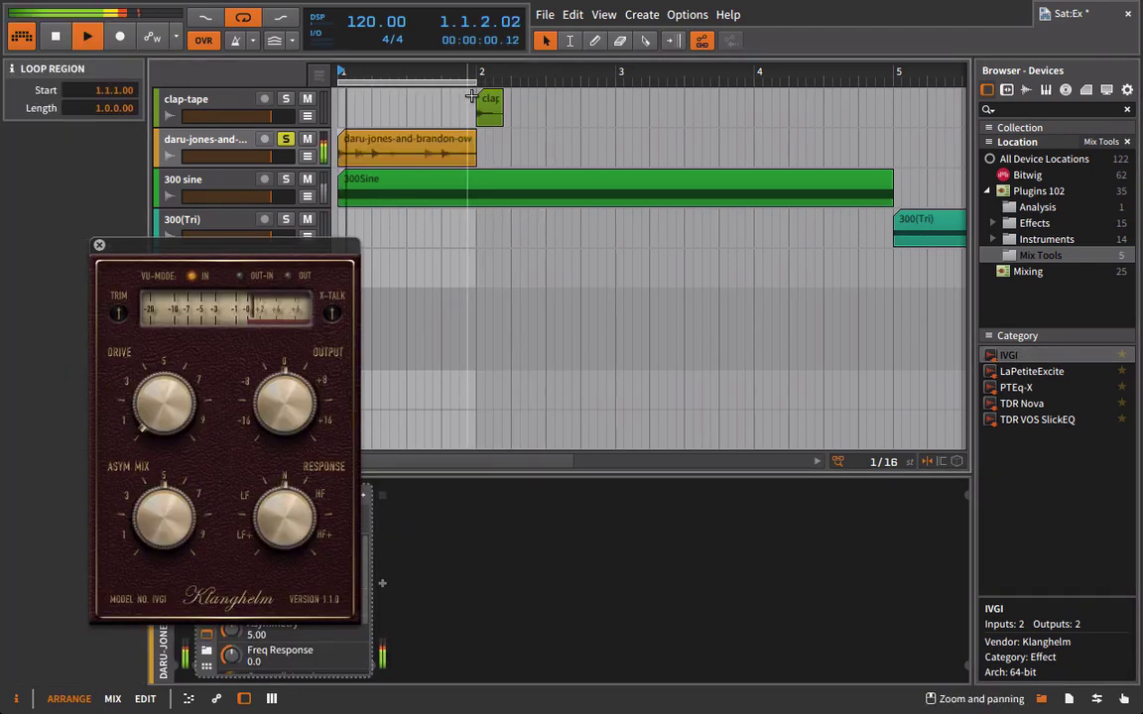
left_click_drag(271, 247, 599, 198)
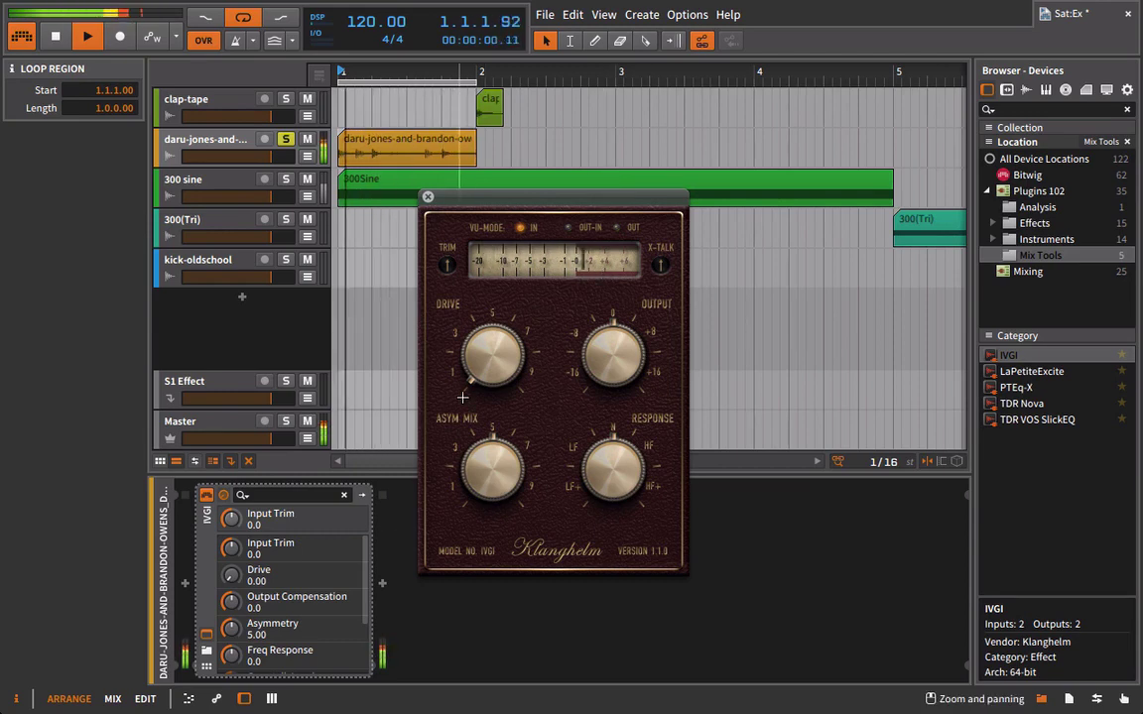
Step: Set IVGI's Drive to 8.53 and output compensation to 6.3 on the loop, then stop playback
left_click_drag(527, 365, 484, 51)
left_click_drag(612, 369, 608, 329)
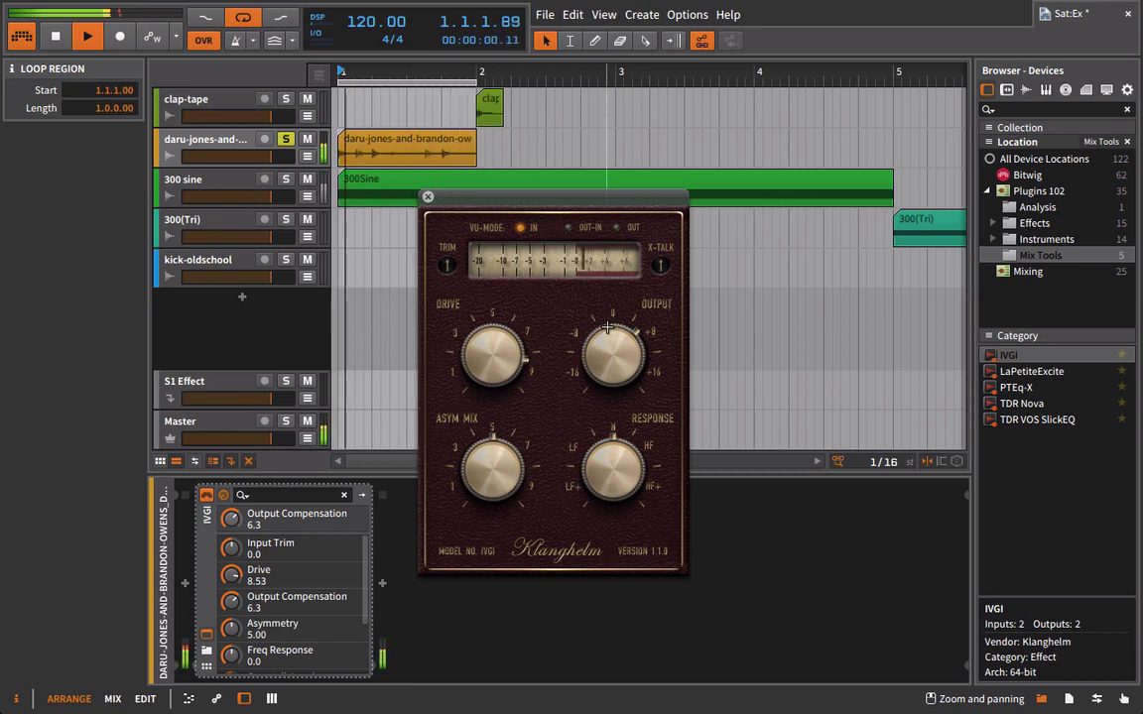
key("space")
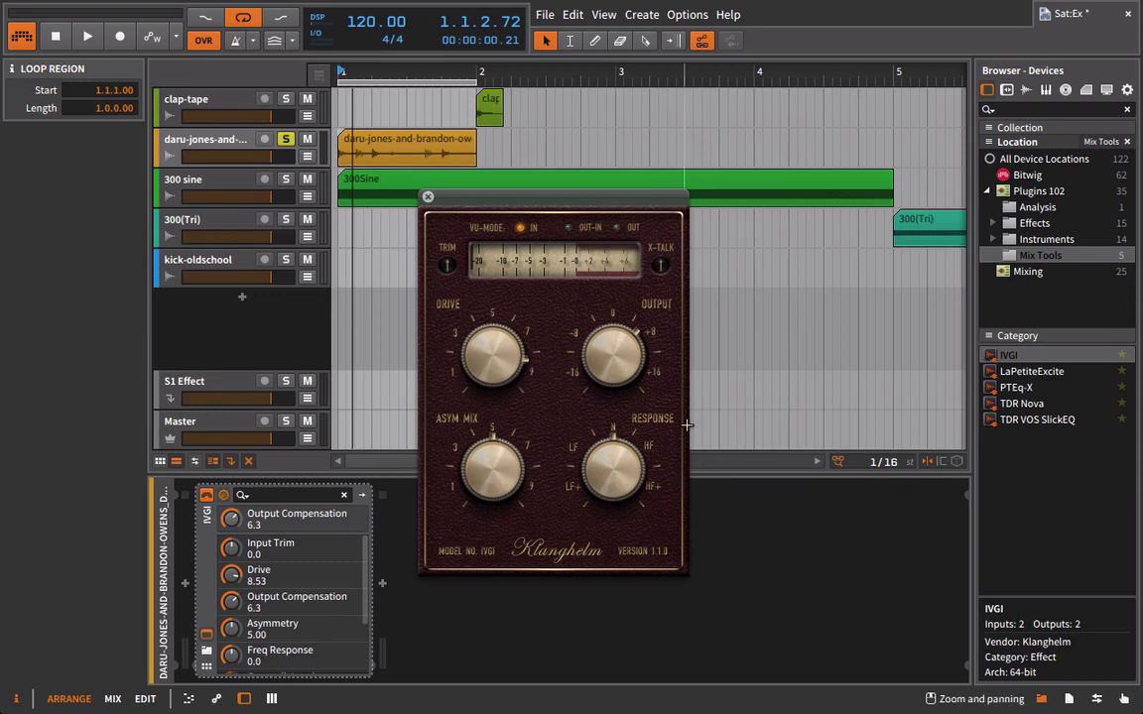
Step: Play the loop, lower IVGI's Drive to 7.08 and compare its asymmetry at 0.00 and 10.00
key("space")
left_click_drag(496, 357, 505, 413)
left_click_drag(492, 465, 394, 708)
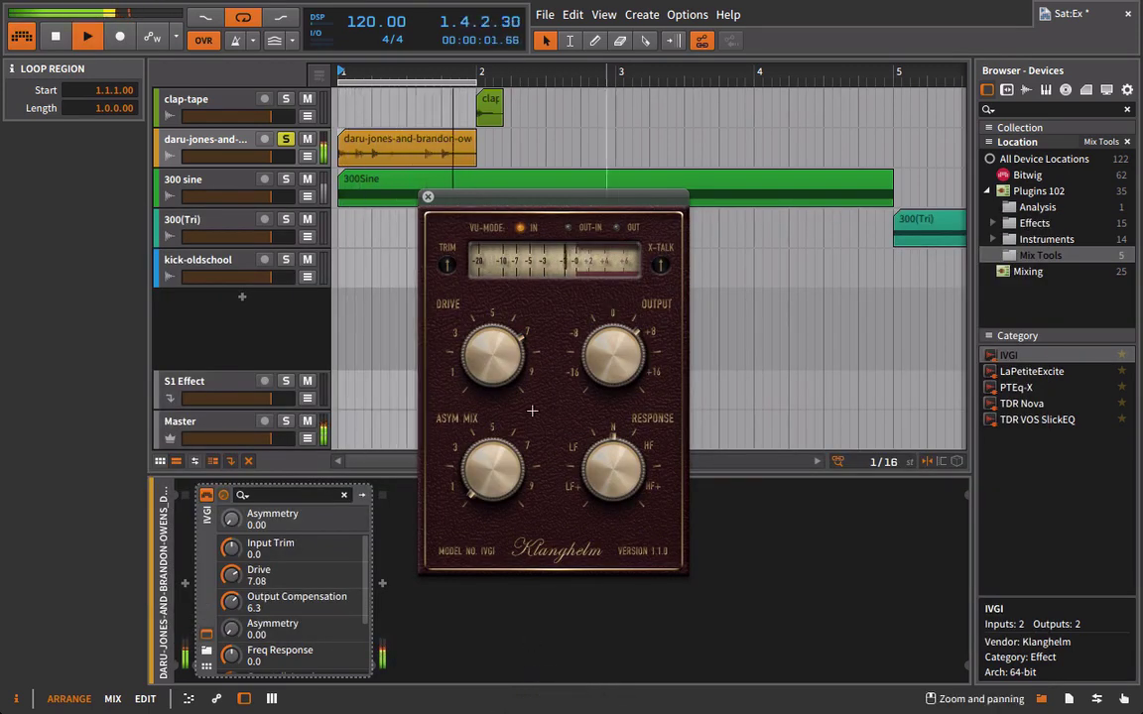
left_click_drag(504, 469, 506, 5)
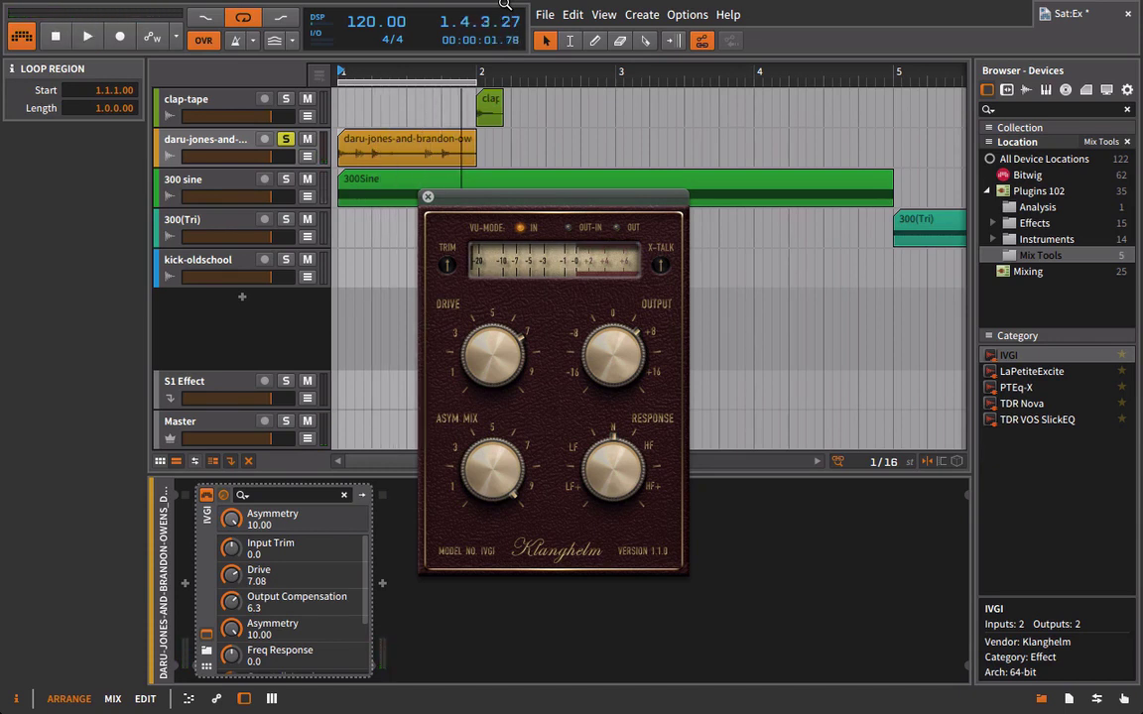
Step: Resume playback, lower output compensation to 3.1, compare asymmetry at 0.00 and 10.00 and reset it to 5.00
key("space")
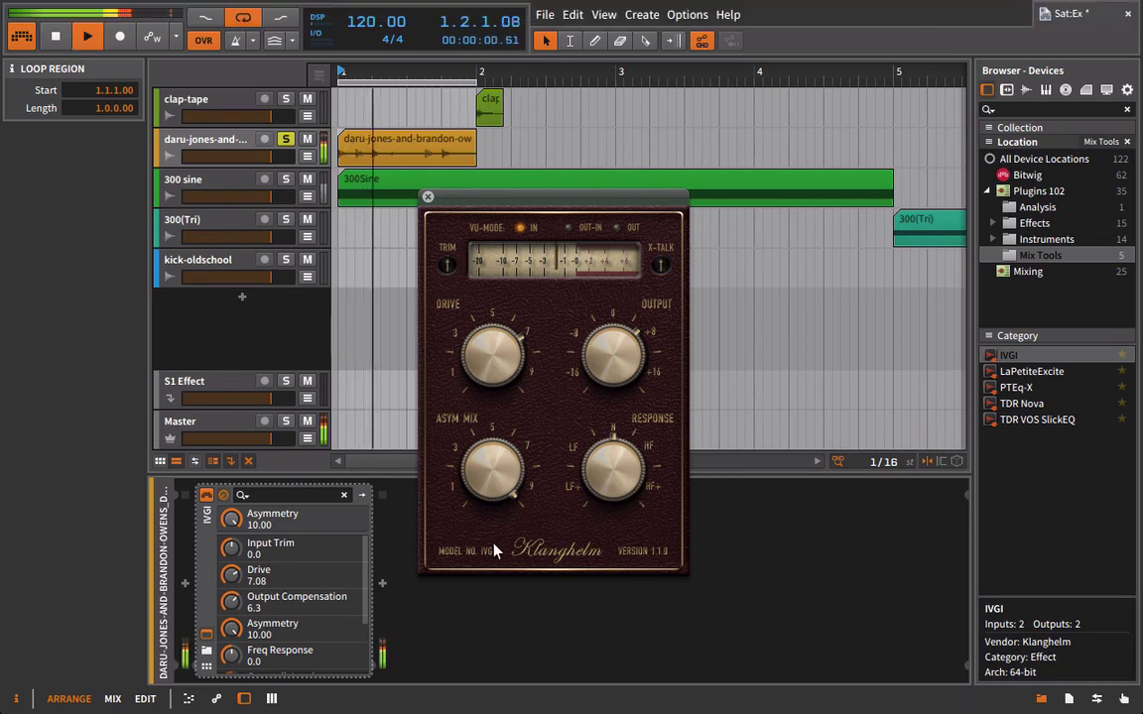
left_click_drag(595, 388, 587, 423)
left_click_drag(508, 459, 458, 680)
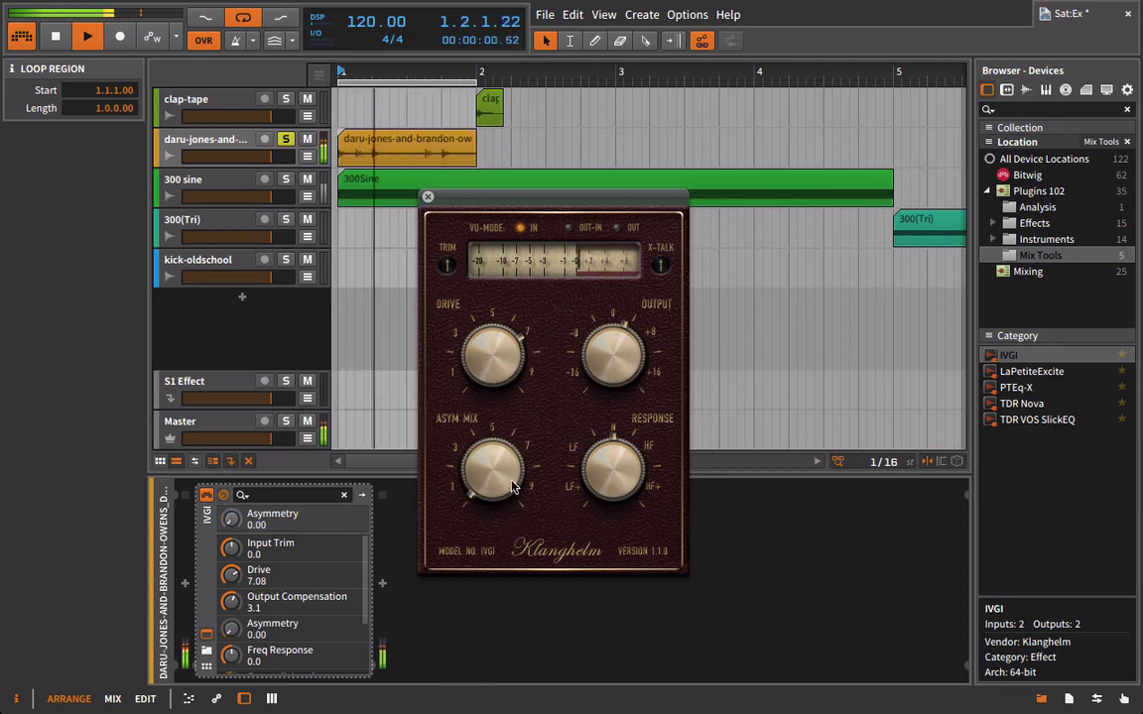
left_click_drag(509, 478, 595, 18)
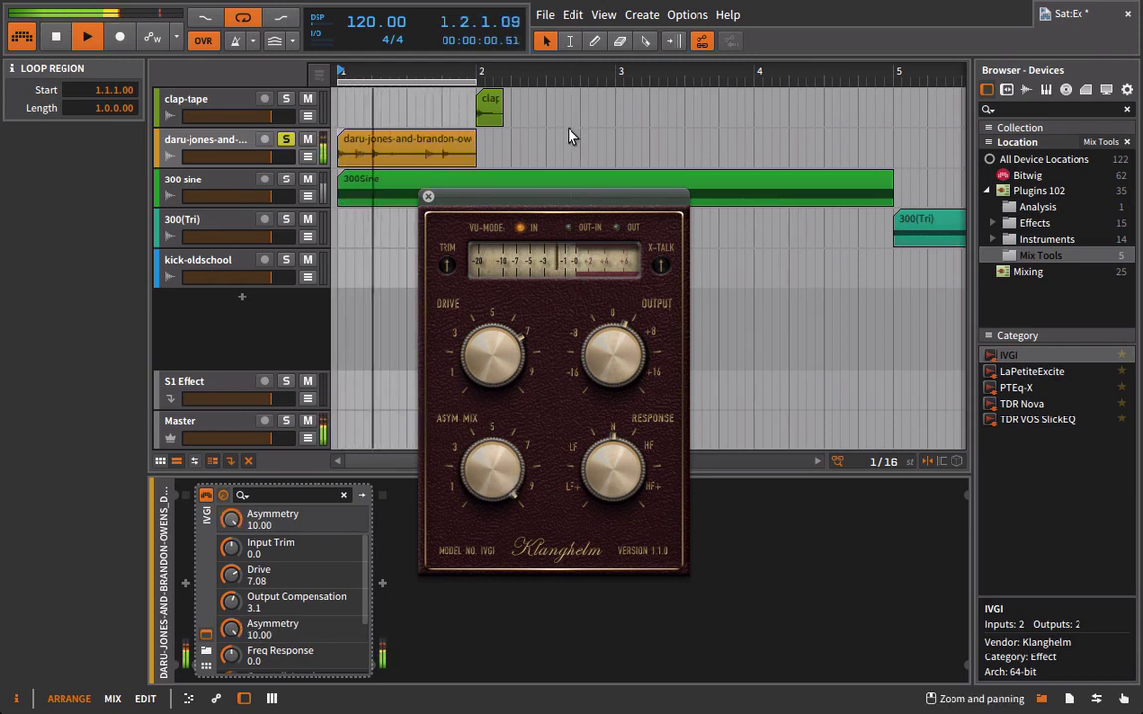
double_click(491, 466)
Step: Compare IVGI's frequency response at -10.0 and 10.0 on the loop, with Drive lowered to 4.05
left_click_drag(646, 467, 599, 712)
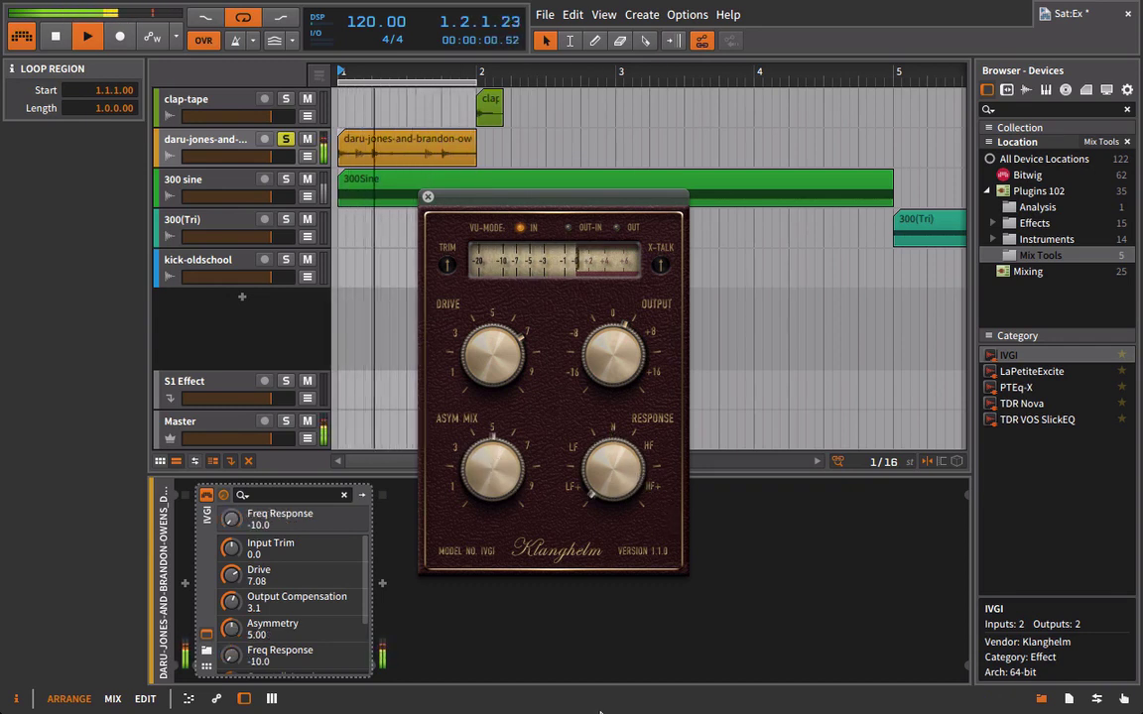
left_click_drag(495, 357, 472, 462)
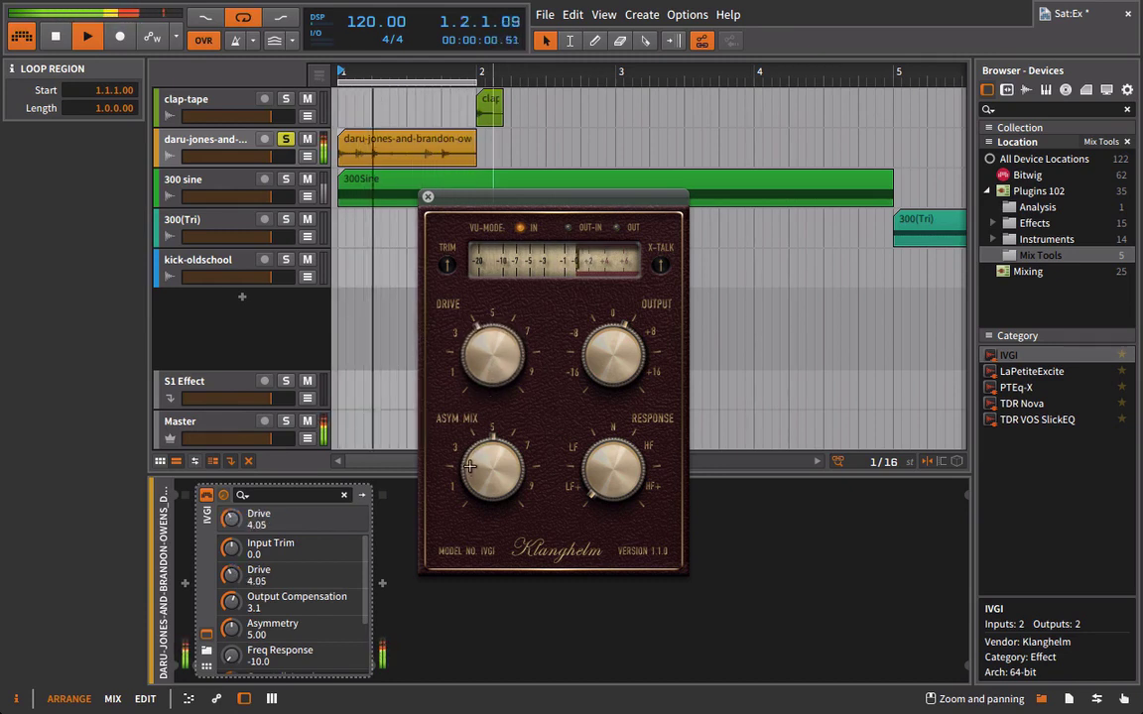
left_click_drag(601, 472, 464, 4)
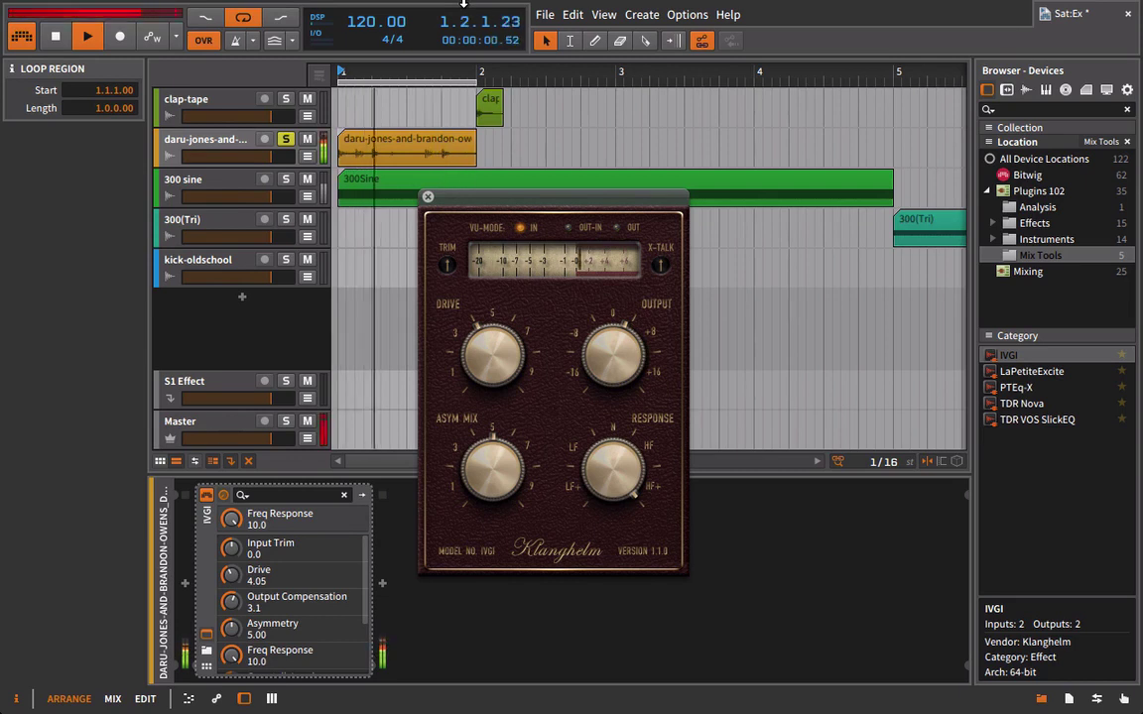
Step: Lower IVGI's output compensation to -0.7 and compare its frequency response at -10.0 and 10.0 while the loop plays
left_click_drag(596, 359, 543, 411)
left_click_drag(614, 464, 612, 559)
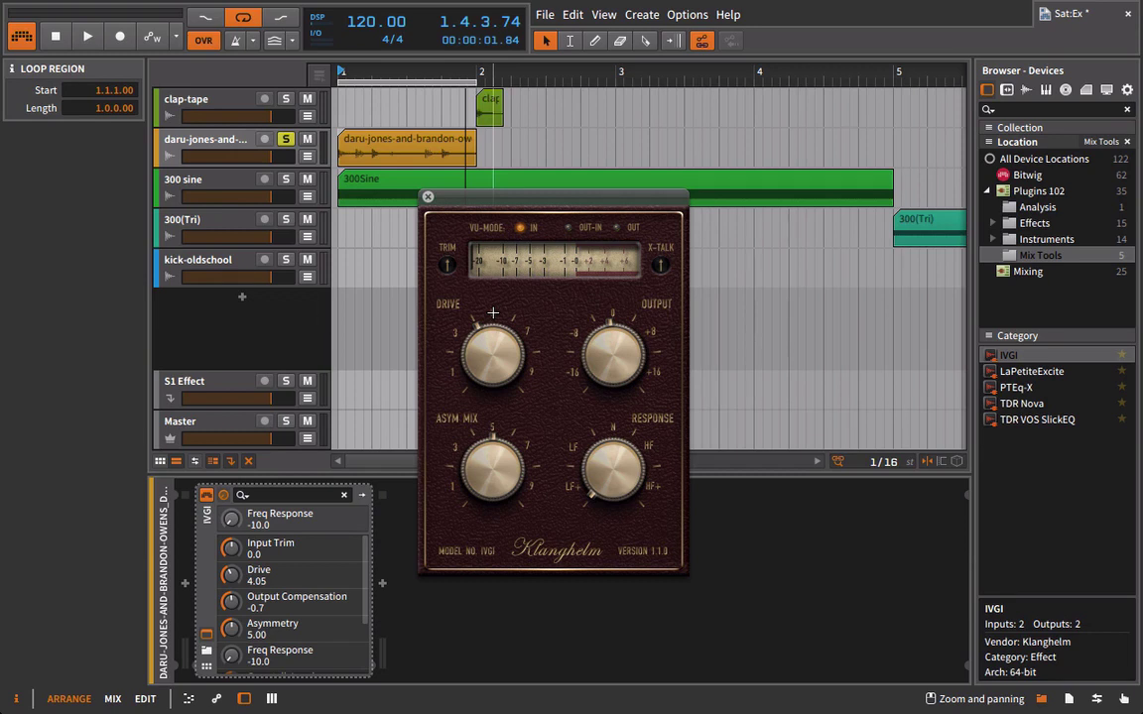
key("space")
left_click_drag(613, 466, 558, 434)
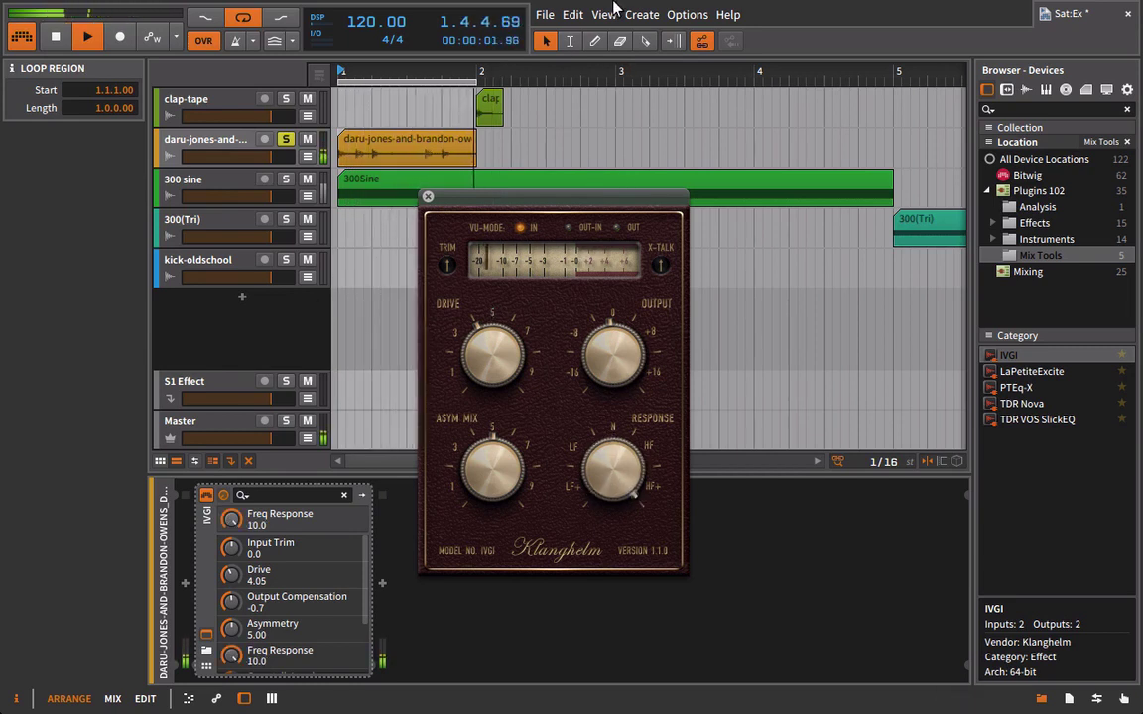
Step: Set IVGI's frequency response to 5.2, asymmetry to 1.37 and Drive to 4.63 on the playing loop
left_click_drag(599, 484, 585, 571)
left_click_drag(480, 467, 474, 585)
mouse_move(599, 466)
left_mouse_down()
mouse_move(595, 477)
mouse_move(615, 478)
left_mouse_up()
left_click_drag(493, 362, 496, 342)
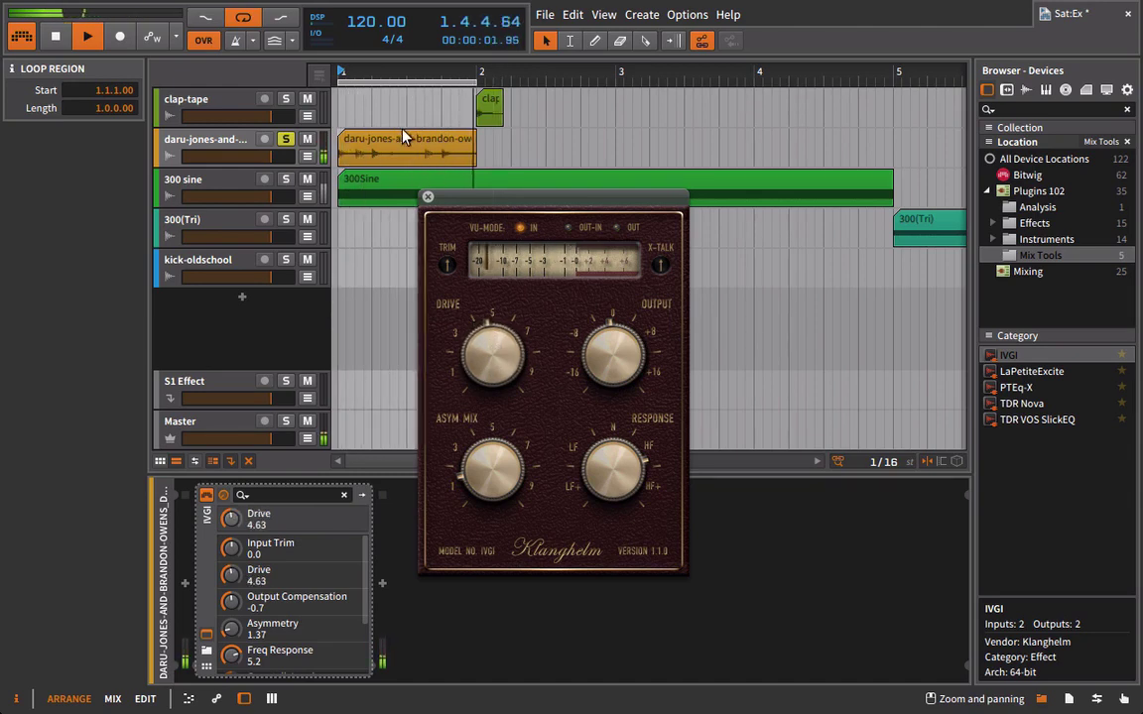
Step: Check the drum loop's peak level, then set IVGI's frequency response to -5.9 and output compensation to 2.6
left_click(341, 137)
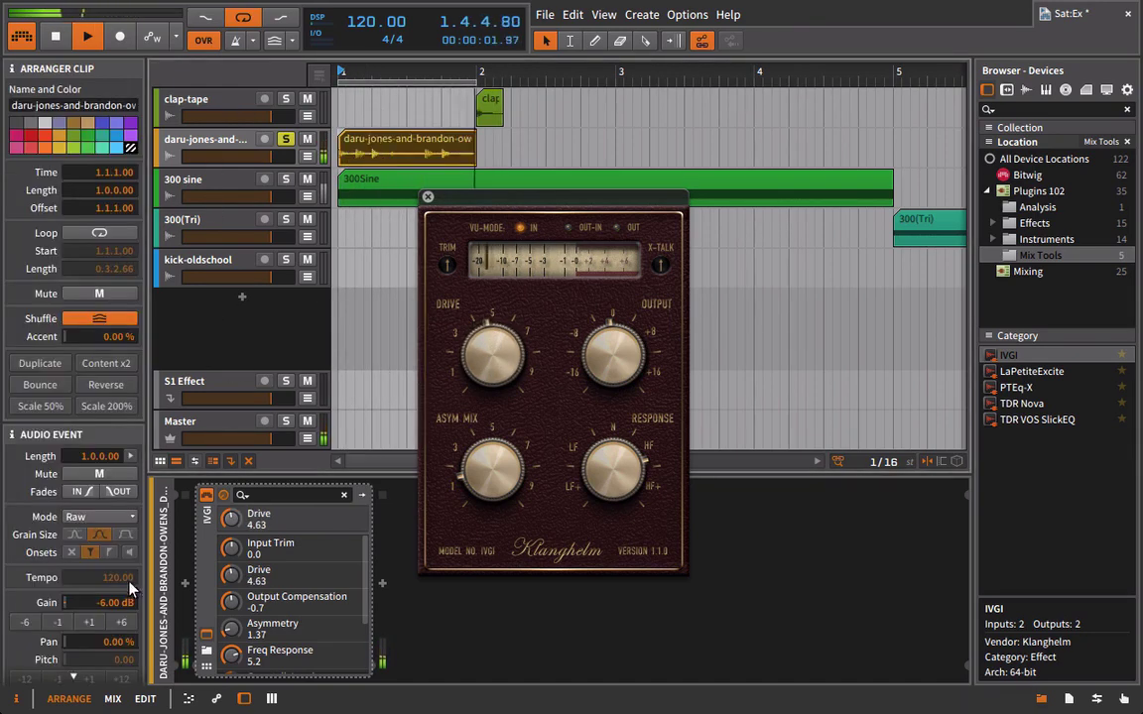
left_click(206, 499)
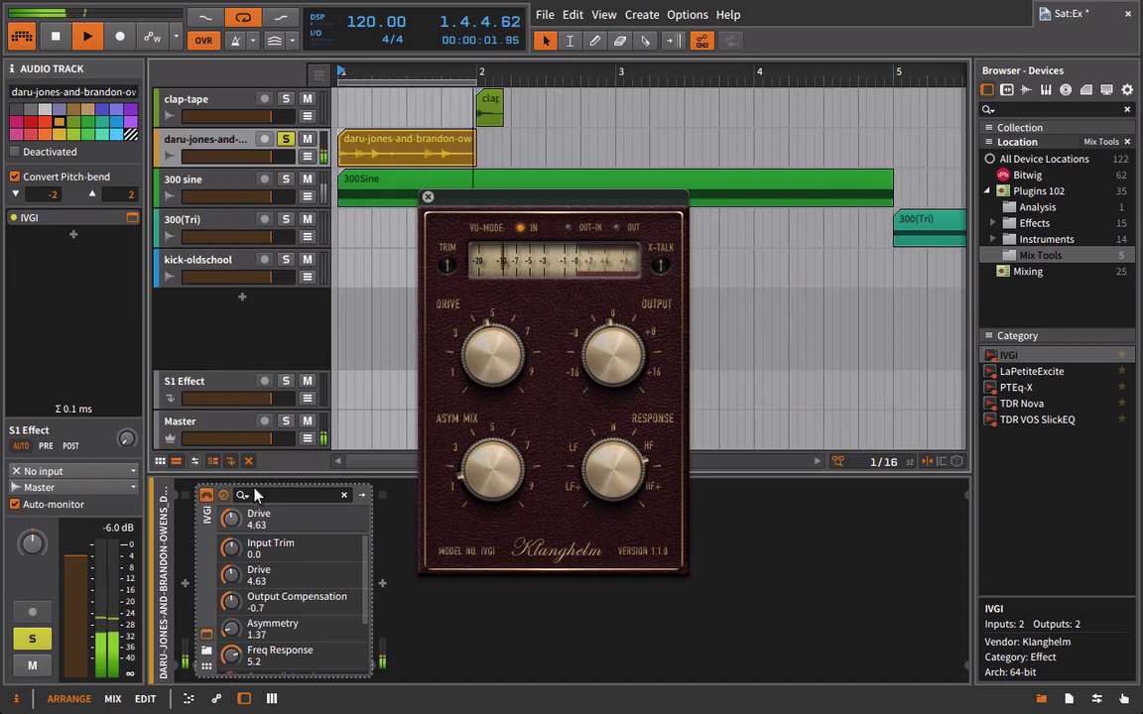
left_click_drag(640, 457, 516, 635)
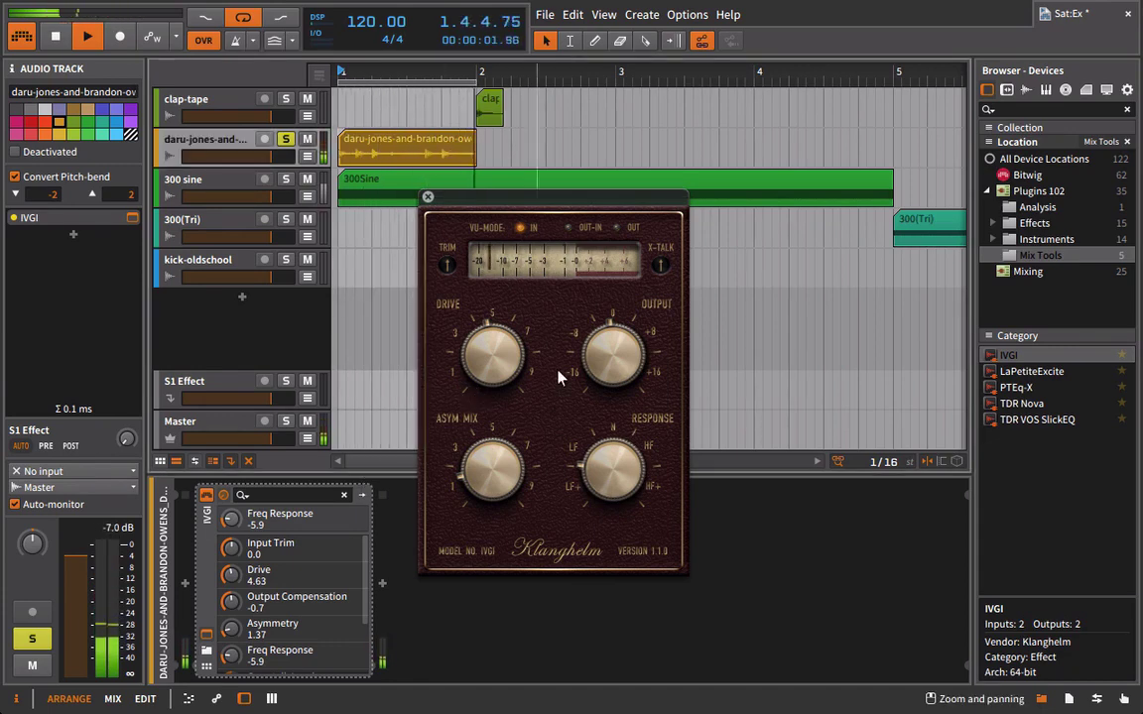
left_click_drag(615, 357, 611, 333)
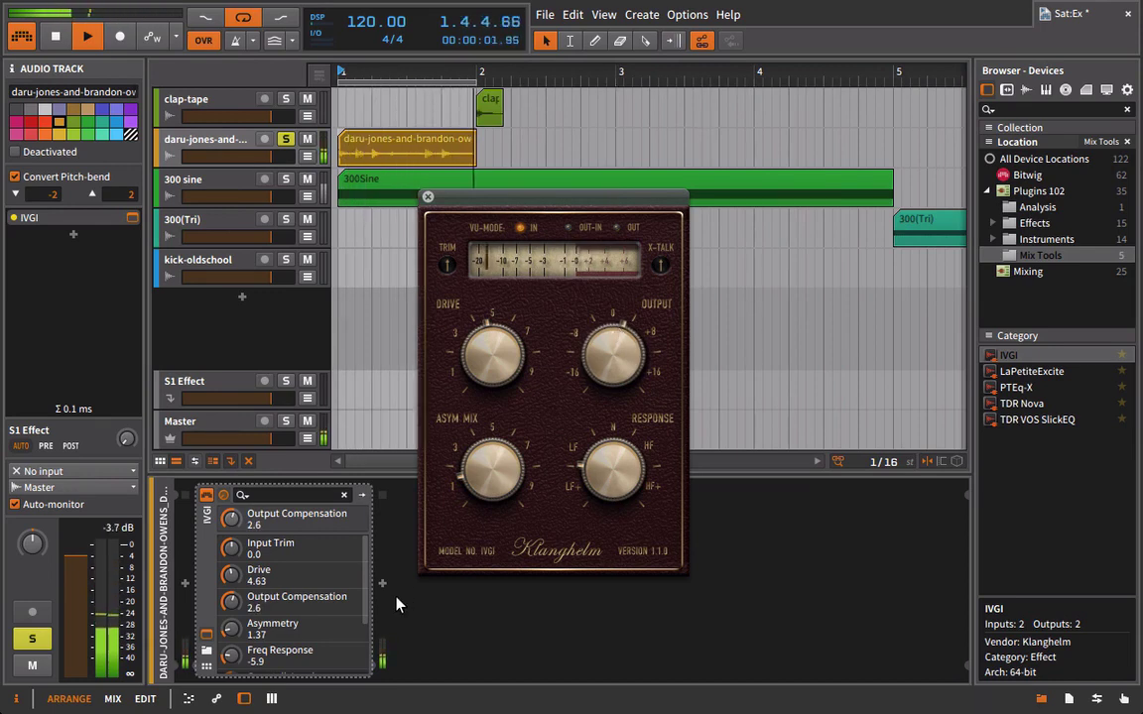
Step: Compare the drum loop with IVGI bypassed and active, then stop playback
left_click(207, 495)
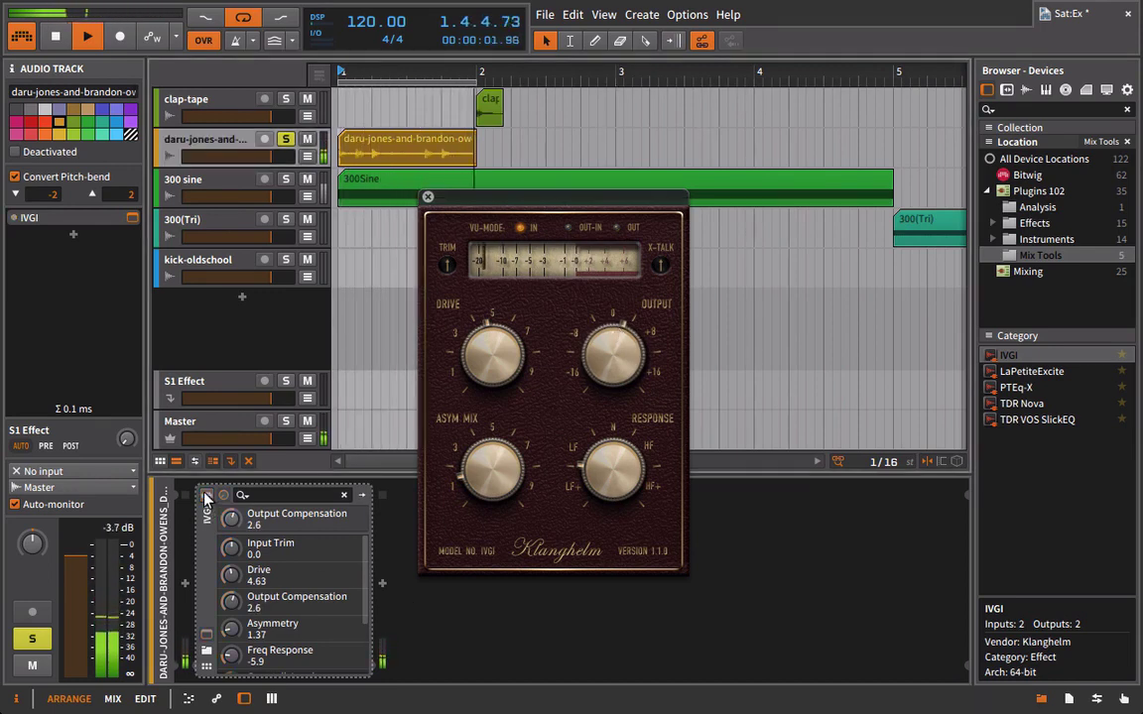
left_click(206, 495)
key("space")
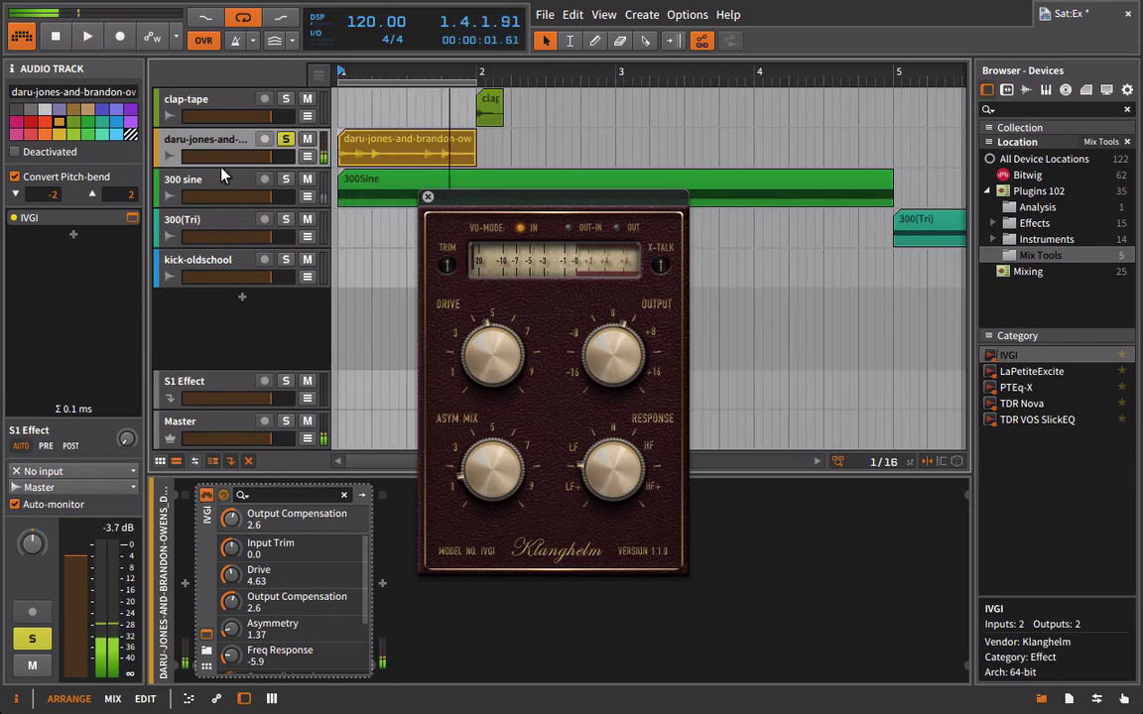
Step: Unsolo the drum loop track and insert IVGI on the clap-tape track, closing the plugin windows
left_click(427, 196)
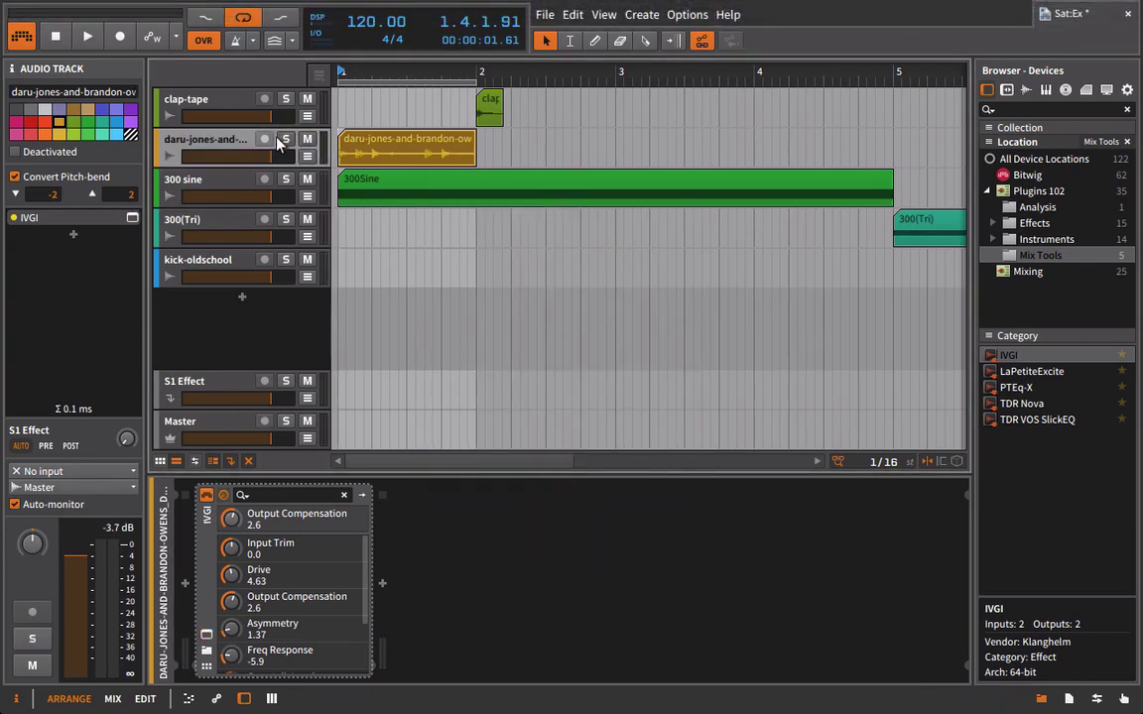
left_click(210, 107)
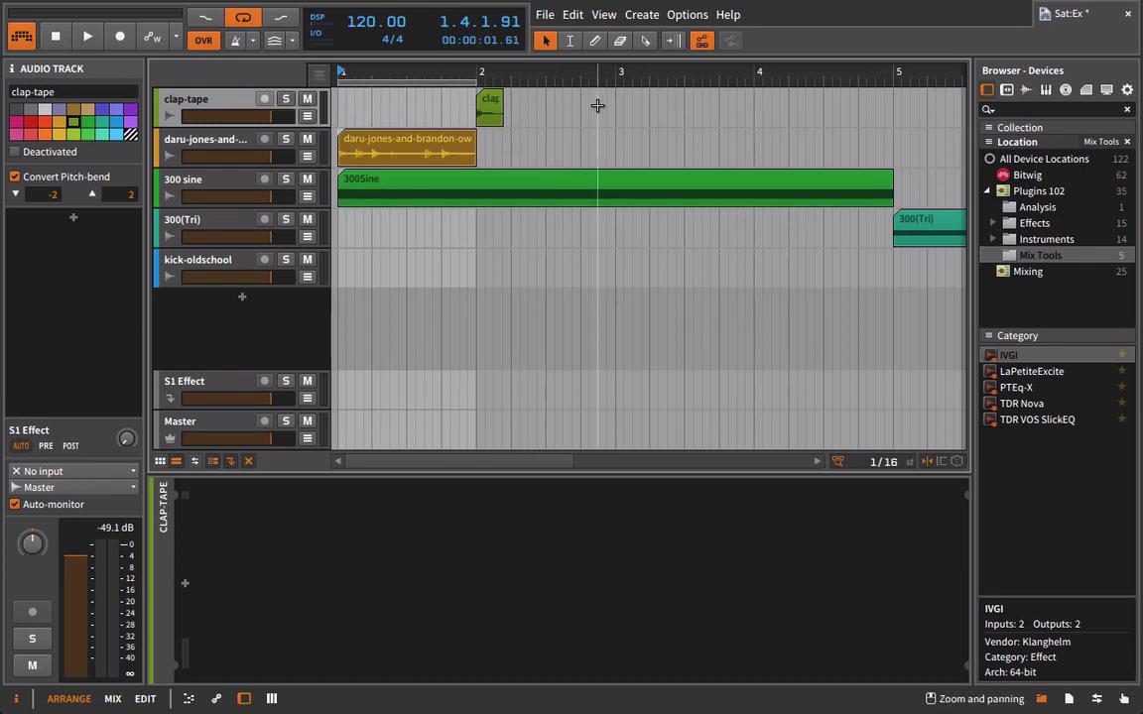
left_click_drag(1009, 362, 256, 115)
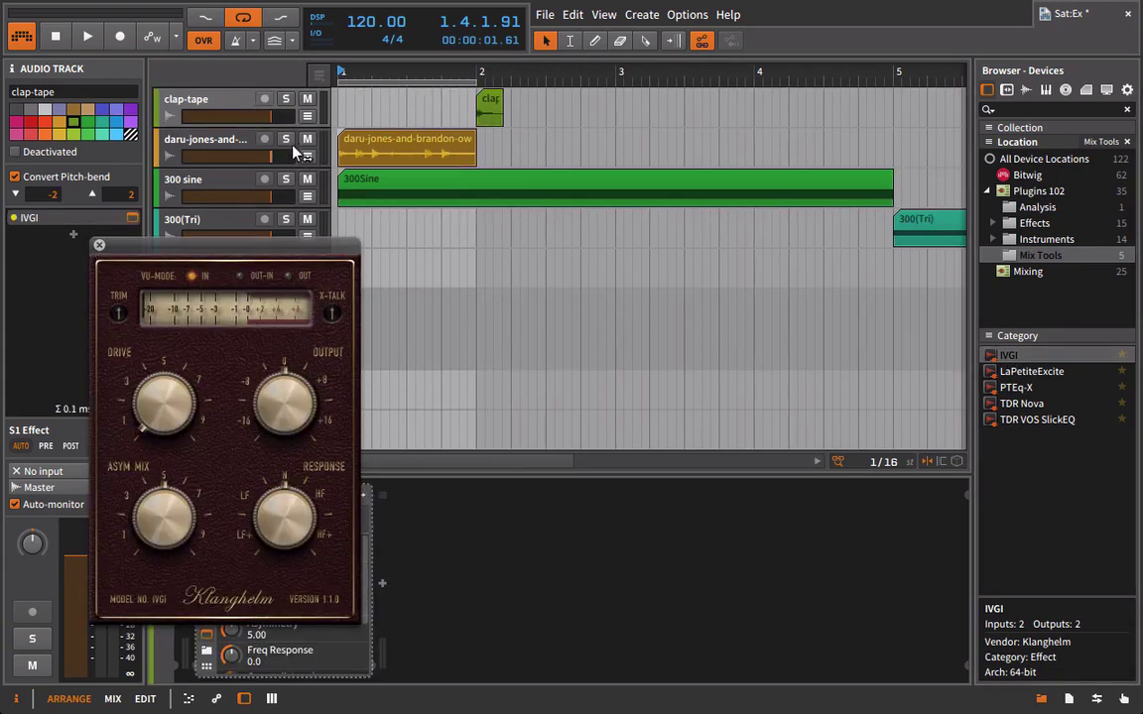
left_click(99, 245)
Step: Solo the clap-tape track and loop playback from 2.1.1.00 with a loop length of 0.2.0.00
left_click(365, 80)
left_click_drag(363, 75, 497, 87)
left_click_drag(610, 82, 513, 81)
key("space")
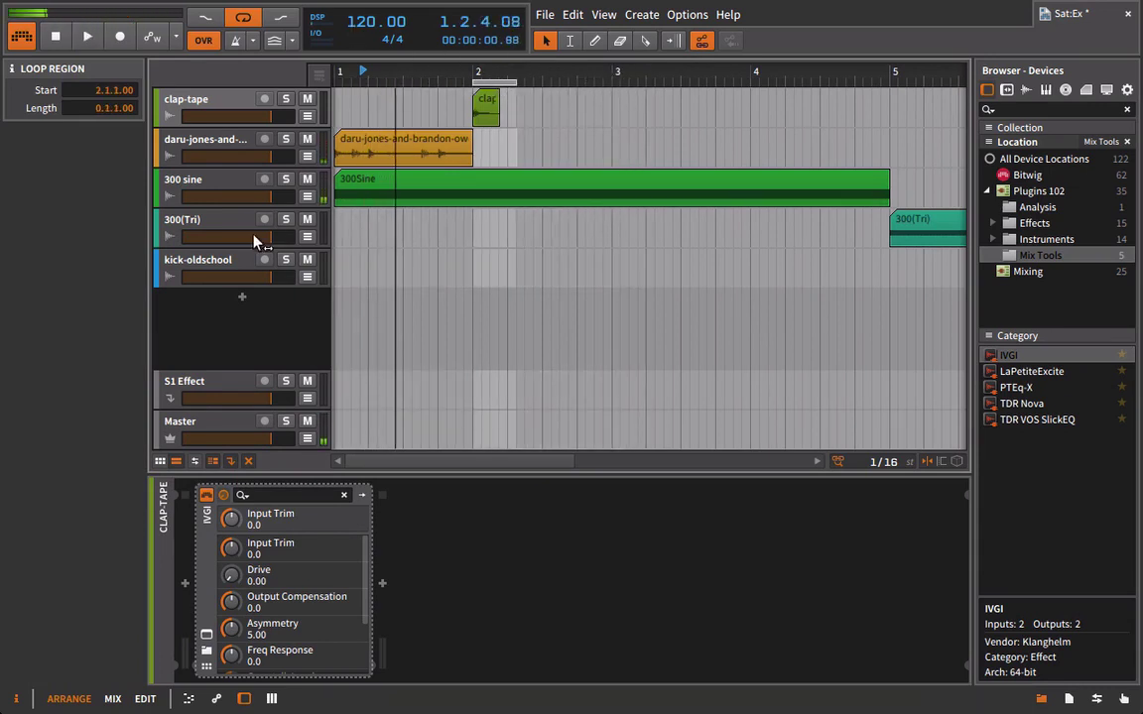
left_click(291, 100)
left_click(474, 69)
key("space")
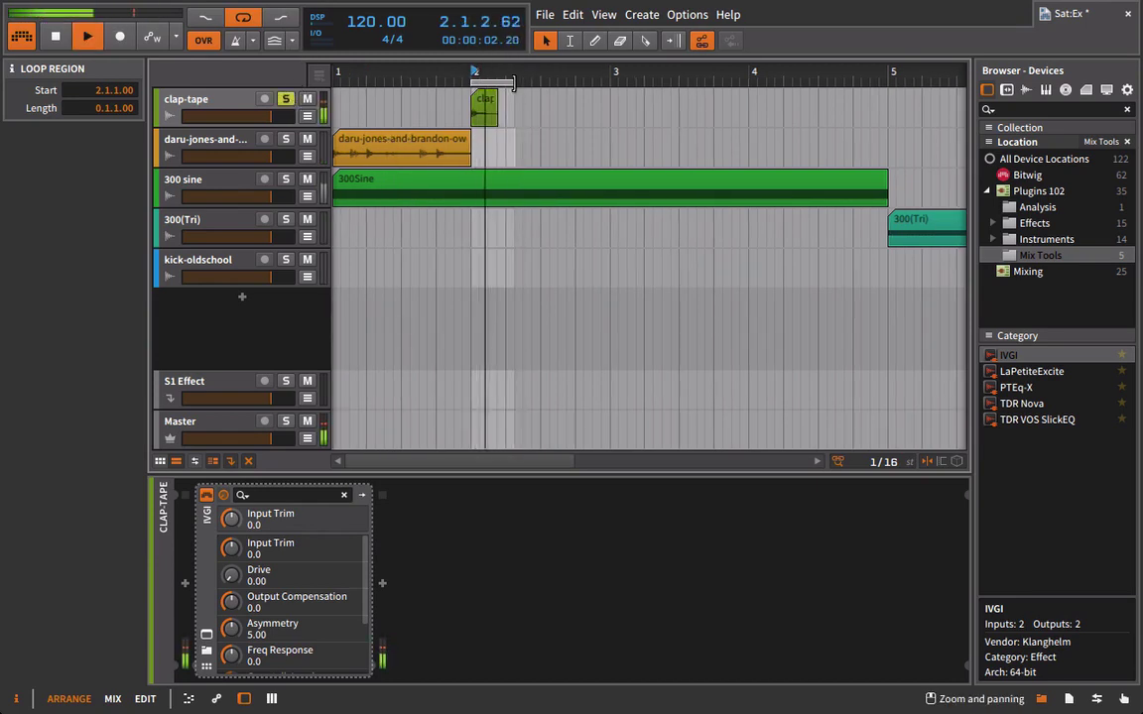
left_click_drag(522, 76, 535, 98)
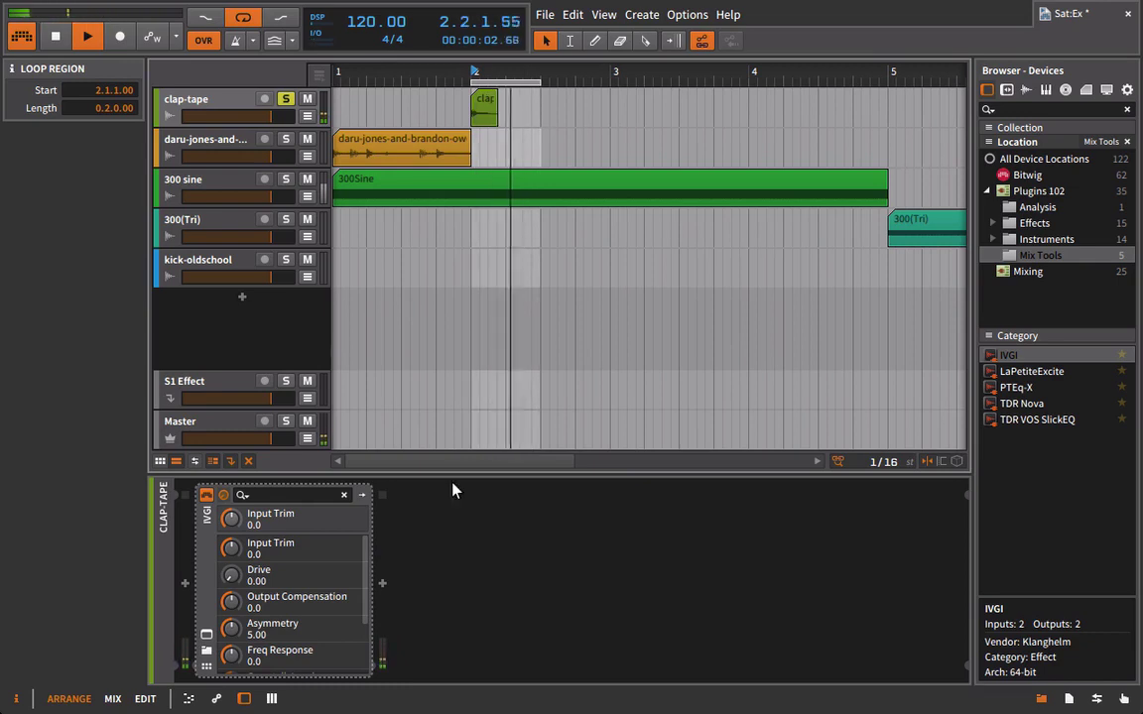
Step: Check the clap-tape track's peak level with IVGI bypassed, then stop playback and reactivate the plugin
left_click(191, 94)
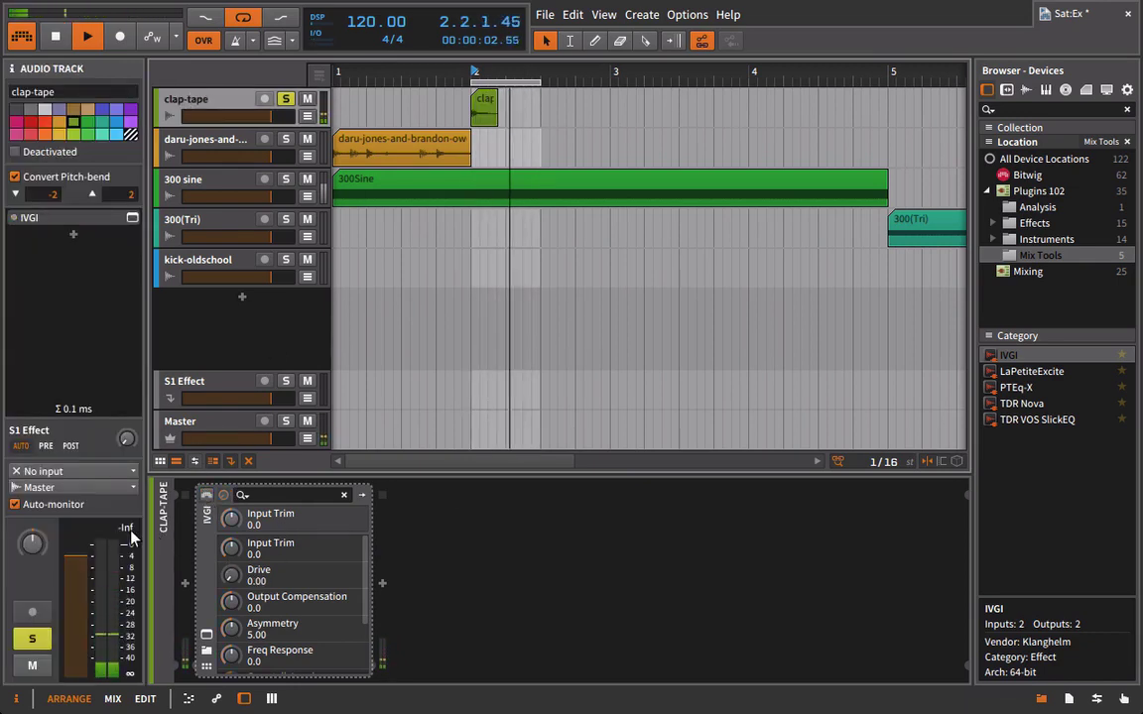
key("space")
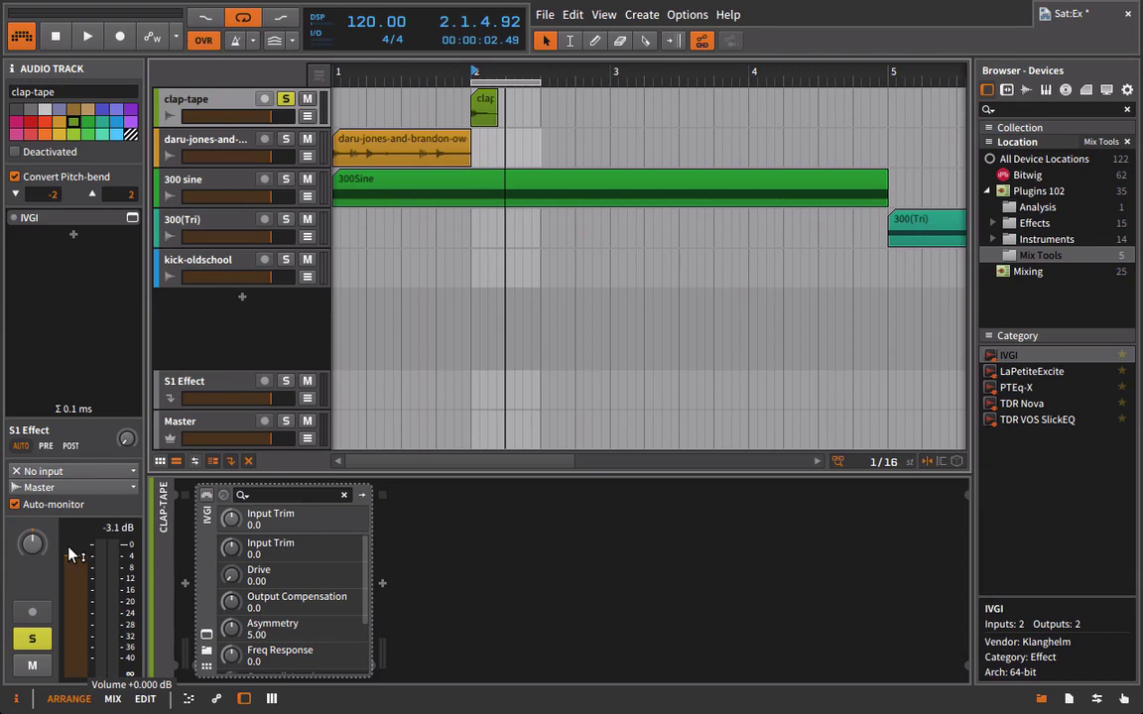
left_click(208, 509)
Step: Open IVGI's window on the clap-tape track, try an input trim of 6.2 during playback and reset it to 0.0
left_click(206, 634)
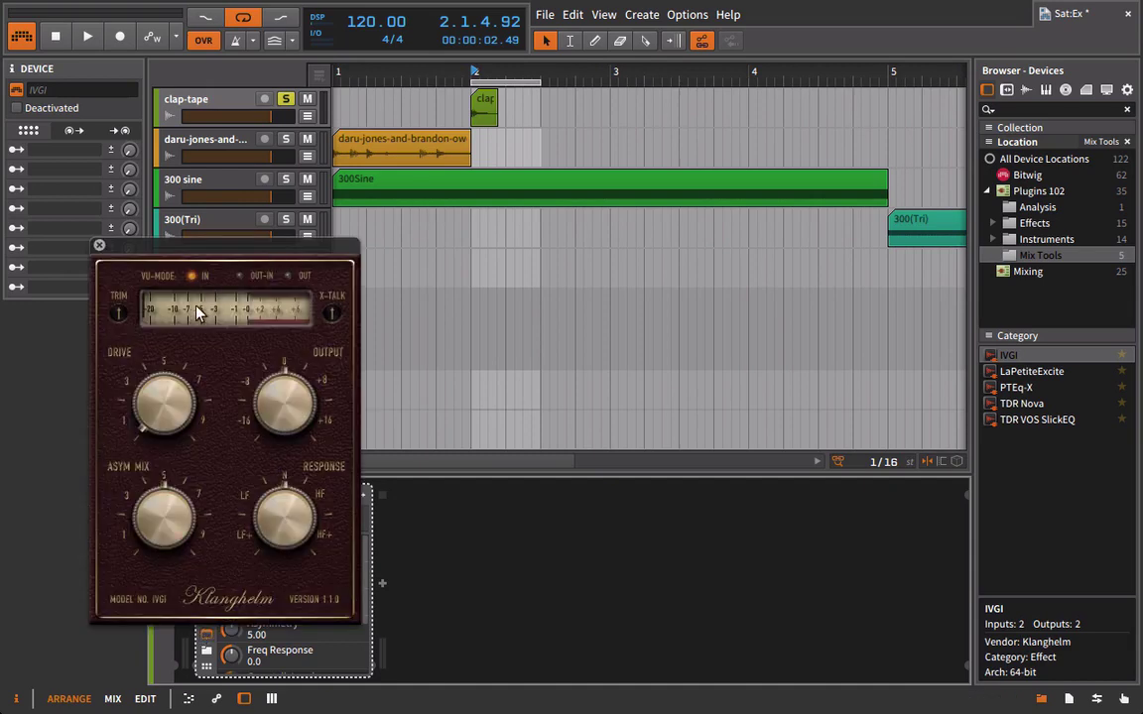
left_click_drag(201, 258, 625, 264)
key("space")
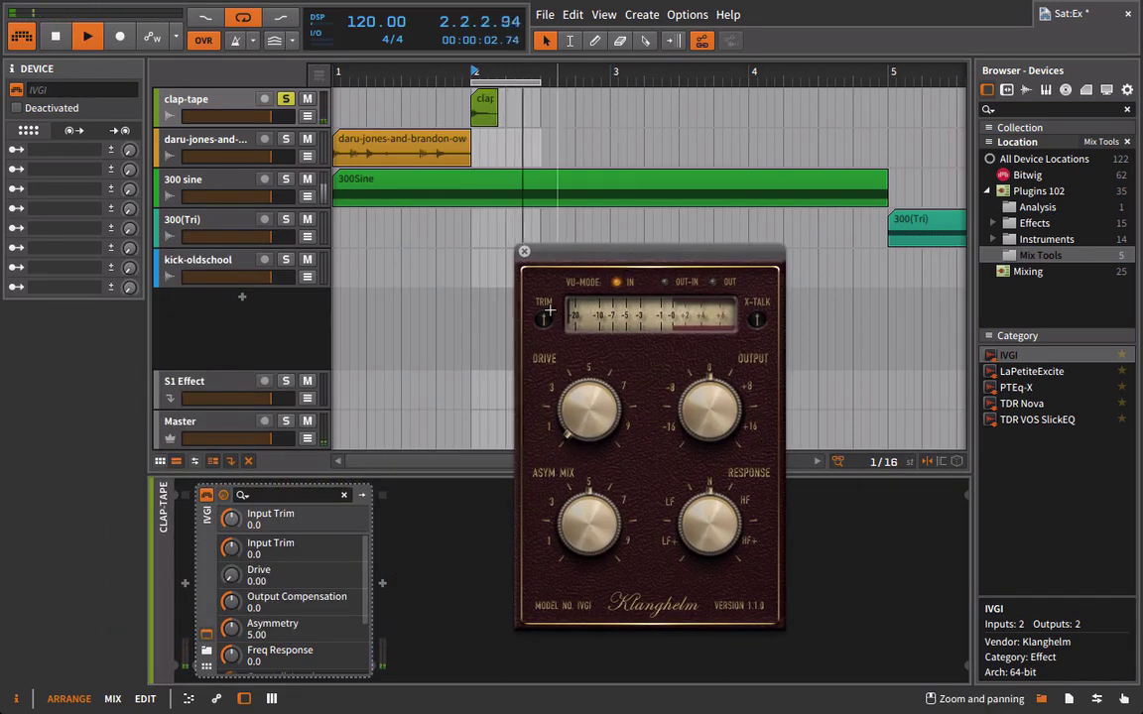
left_click_drag(545, 321, 537, 300)
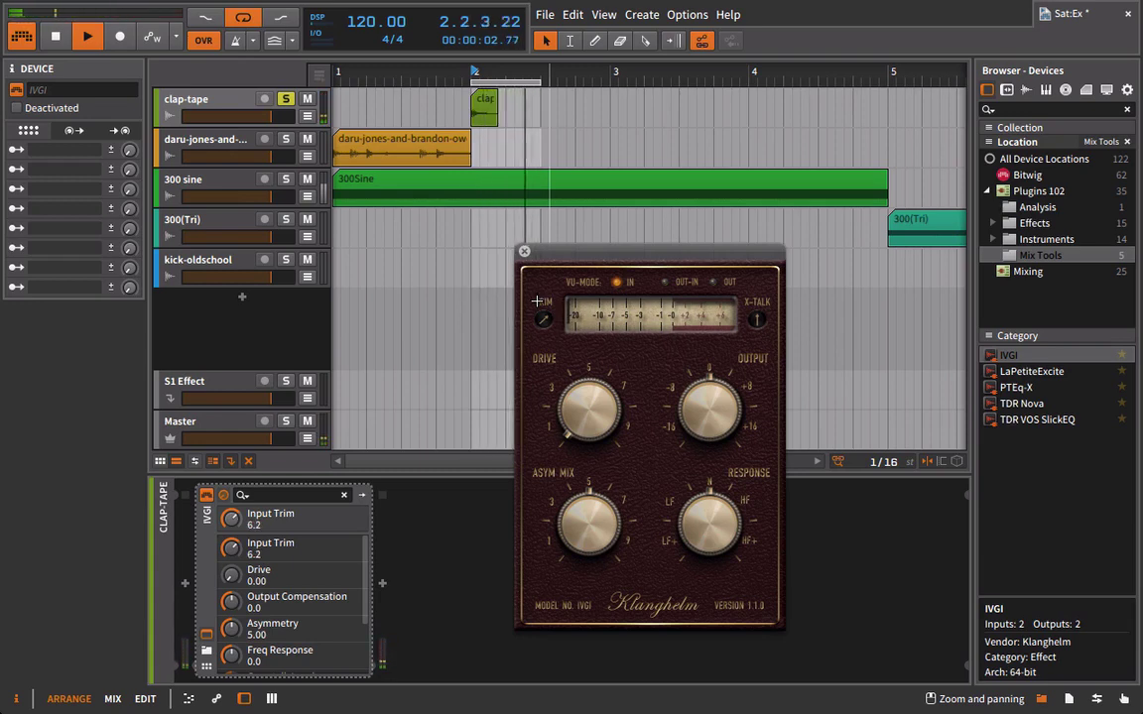
key("space")
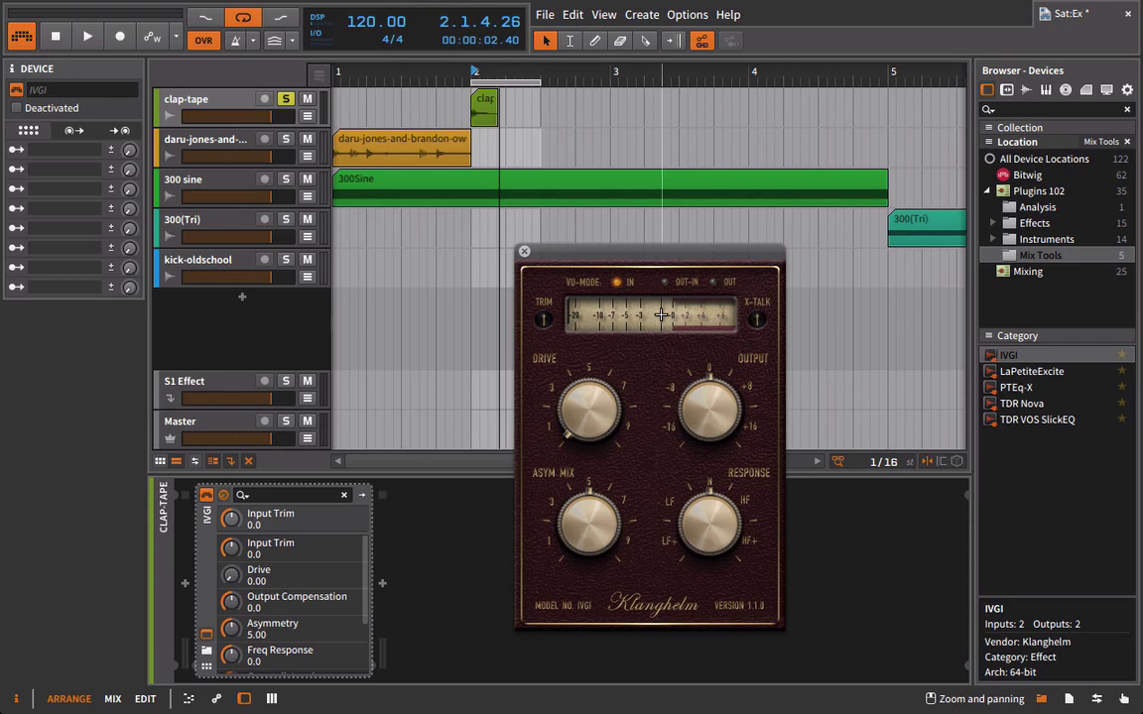
Step: Play the clap and set IVGI's Drive to 6.90, asymmetry to 10.00 and frequency response to 5.2
key("space")
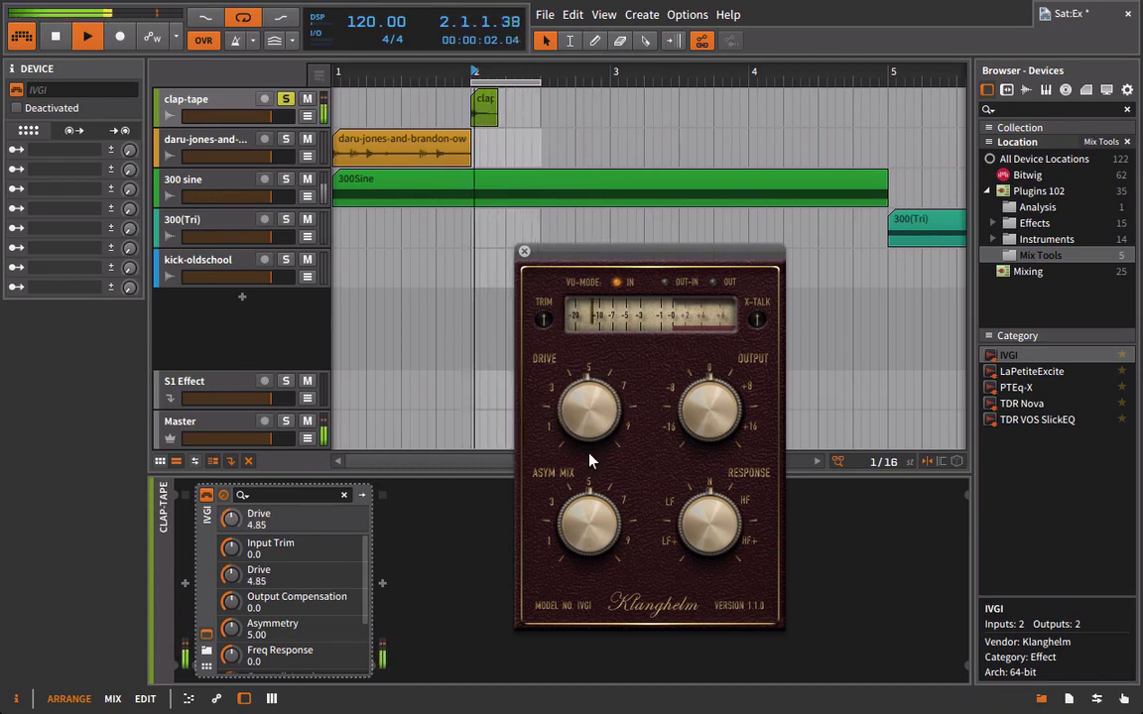
left_click_drag(582, 427, 567, 356)
left_click_drag(587, 526, 691, 173)
left_click_drag(745, 544, 745, 549)
left_click_drag(738, 452, 730, 463)
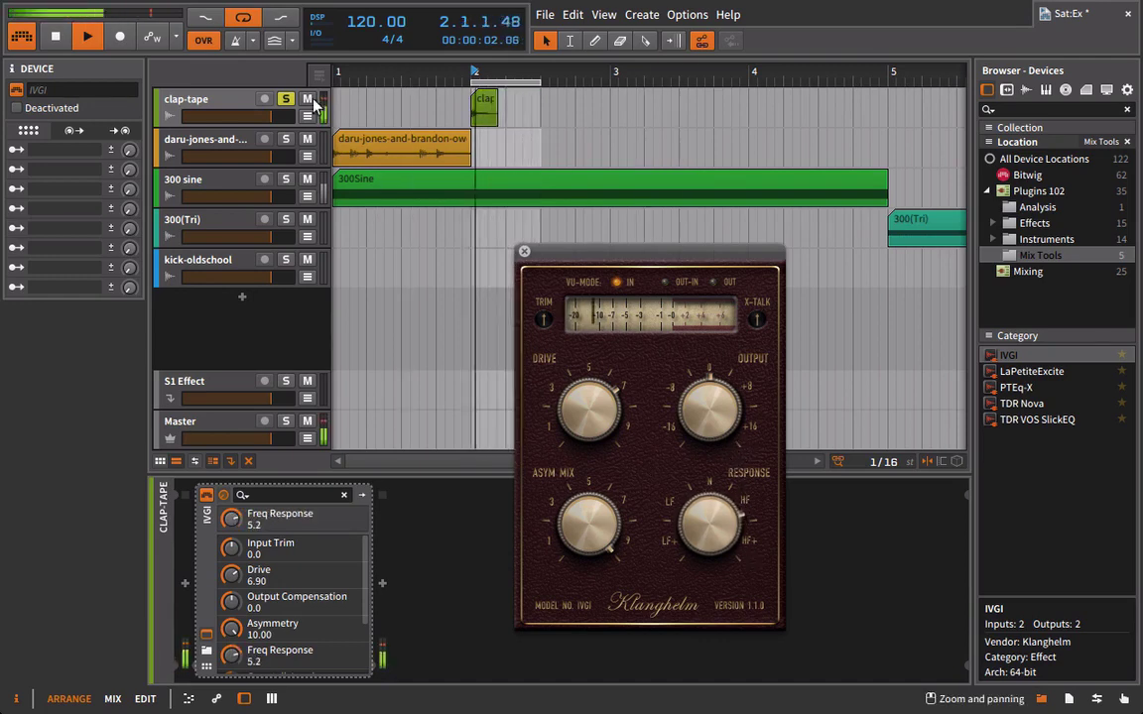
Step: Raise IVGI's Drive to 8.32 and output compensation to 8.6 on the clap, keeping asymmetry at 10.00
left_click(202, 95)
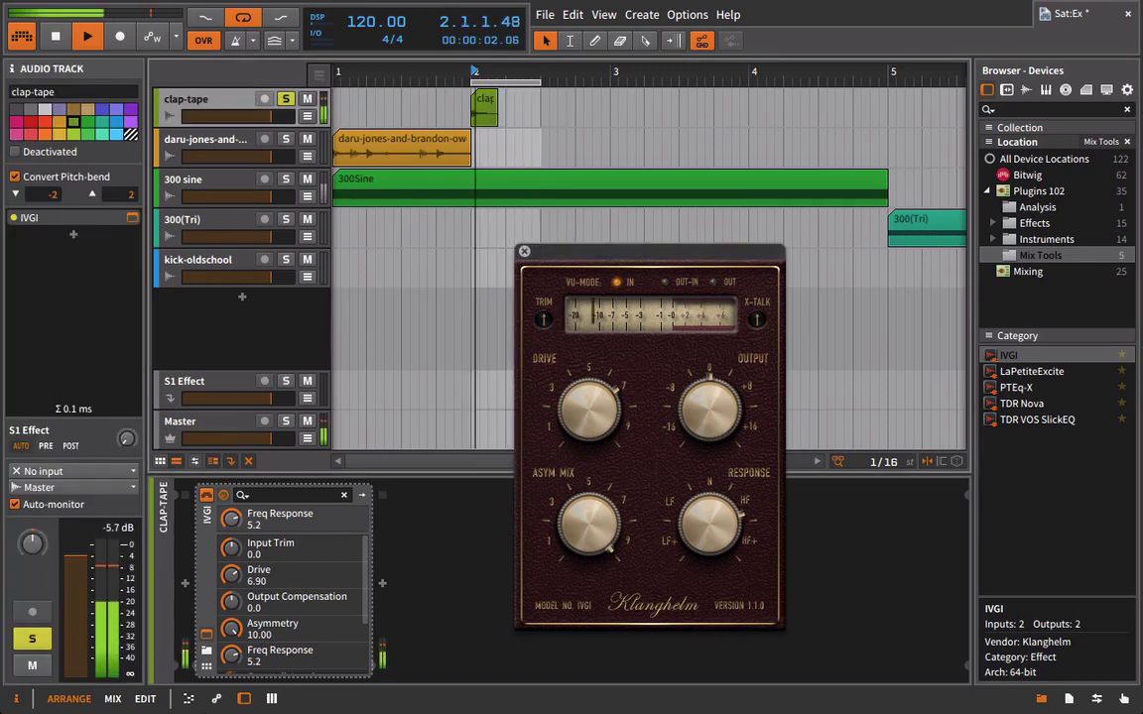
left_click(566, 422)
left_click_drag(566, 422, 566, 387)
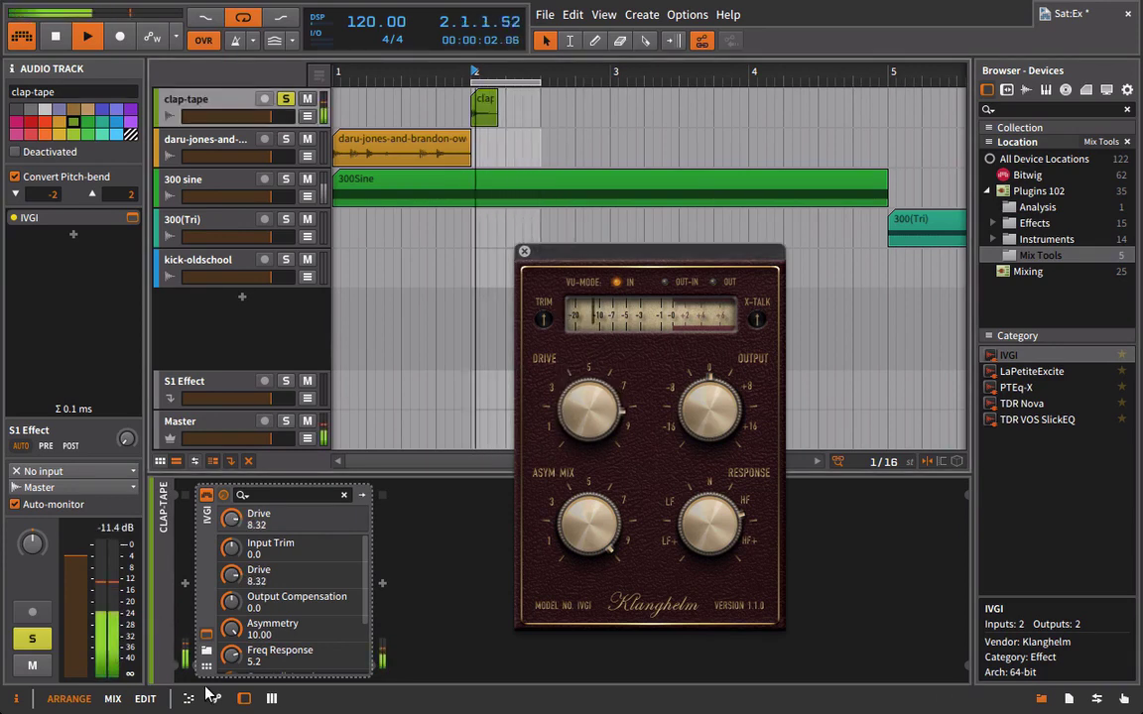
left_click_drag(718, 420, 732, 339)
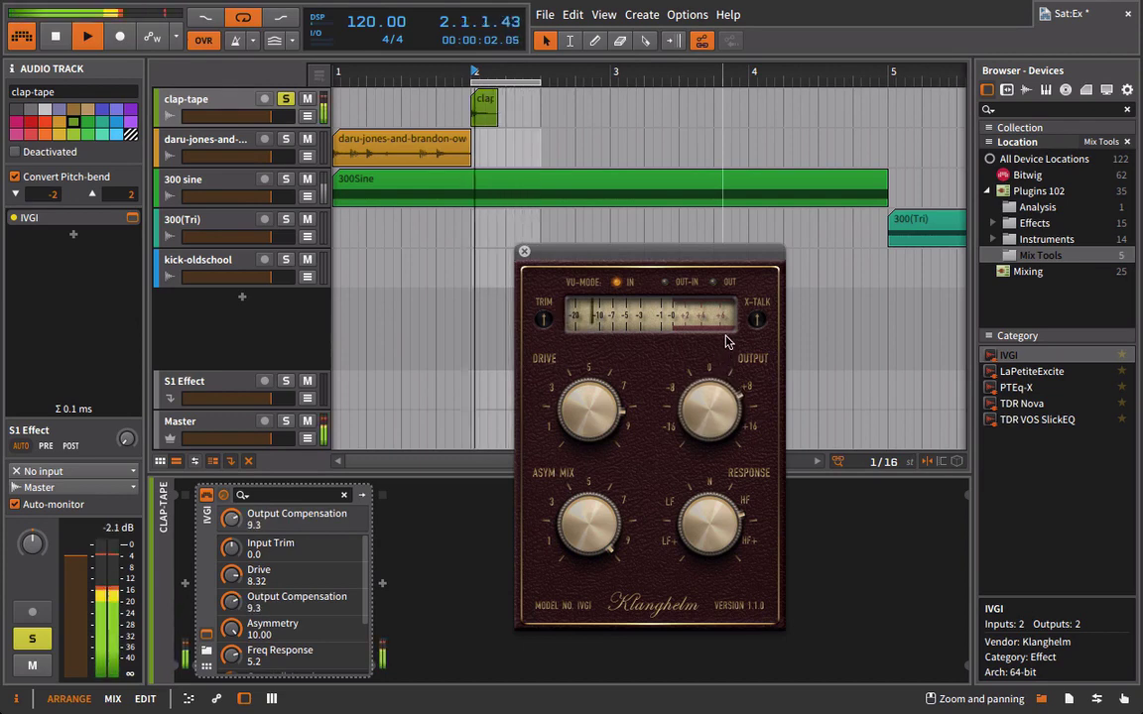
left_click_drag(729, 387, 694, 447)
left_click_drag(592, 536, 528, 436)
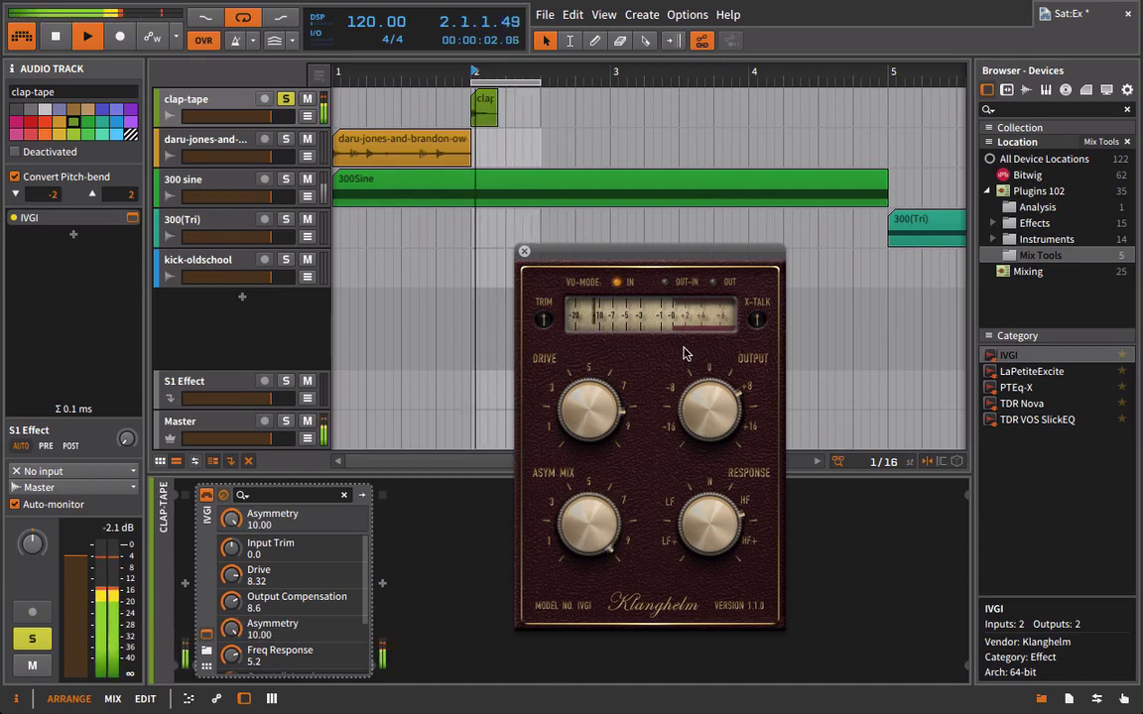
Step: Set IVGI's frequency response to 9.3 and output compensation to 8.4, then compare the clap with IVGI bypassed and active
left_click(689, 528)
left_click_drag(710, 526, 722, 425)
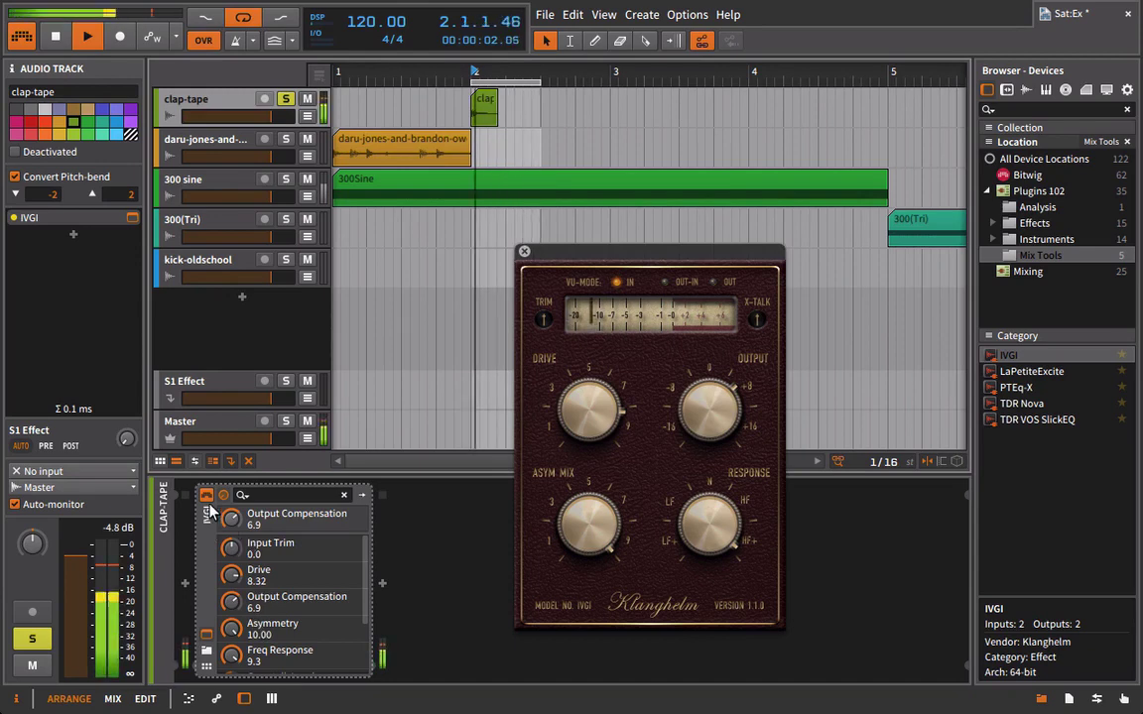
left_click_drag(700, 429, 700, 418)
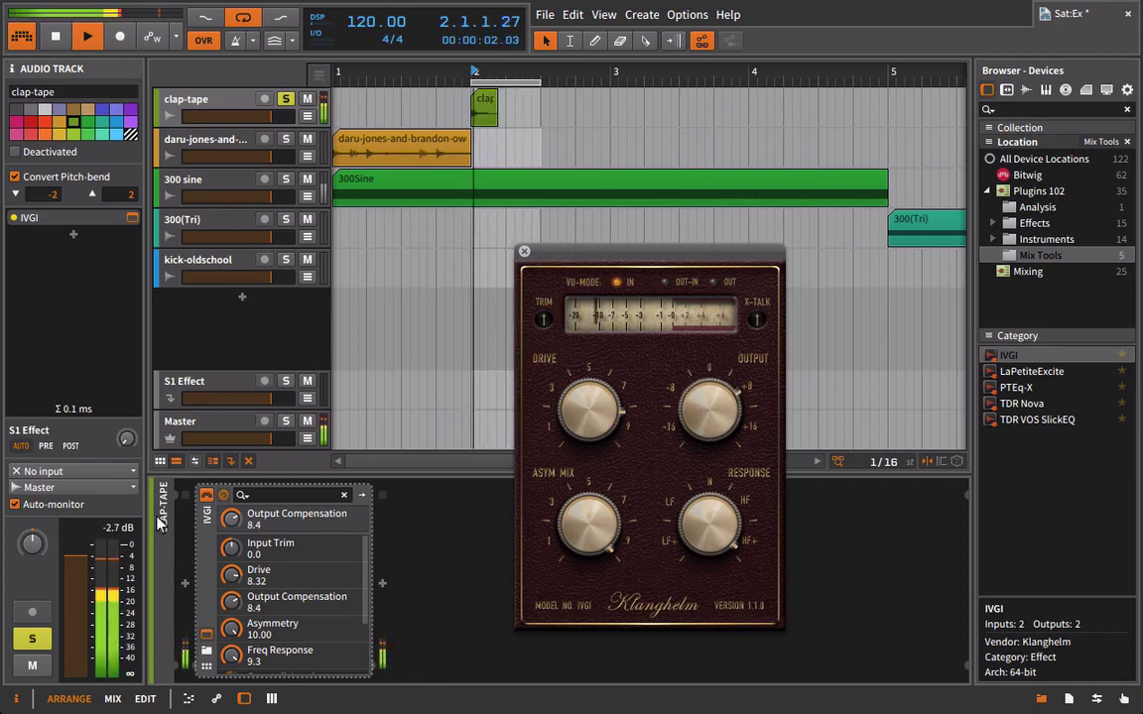
left_click(208, 498)
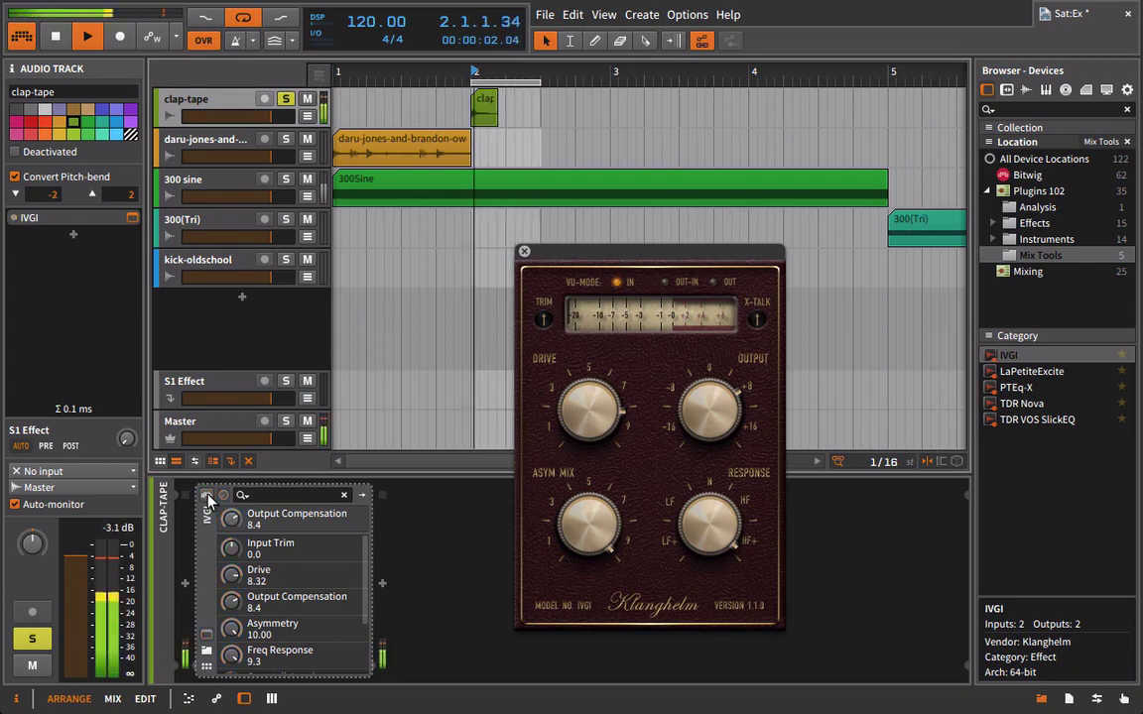
left_click(206, 495)
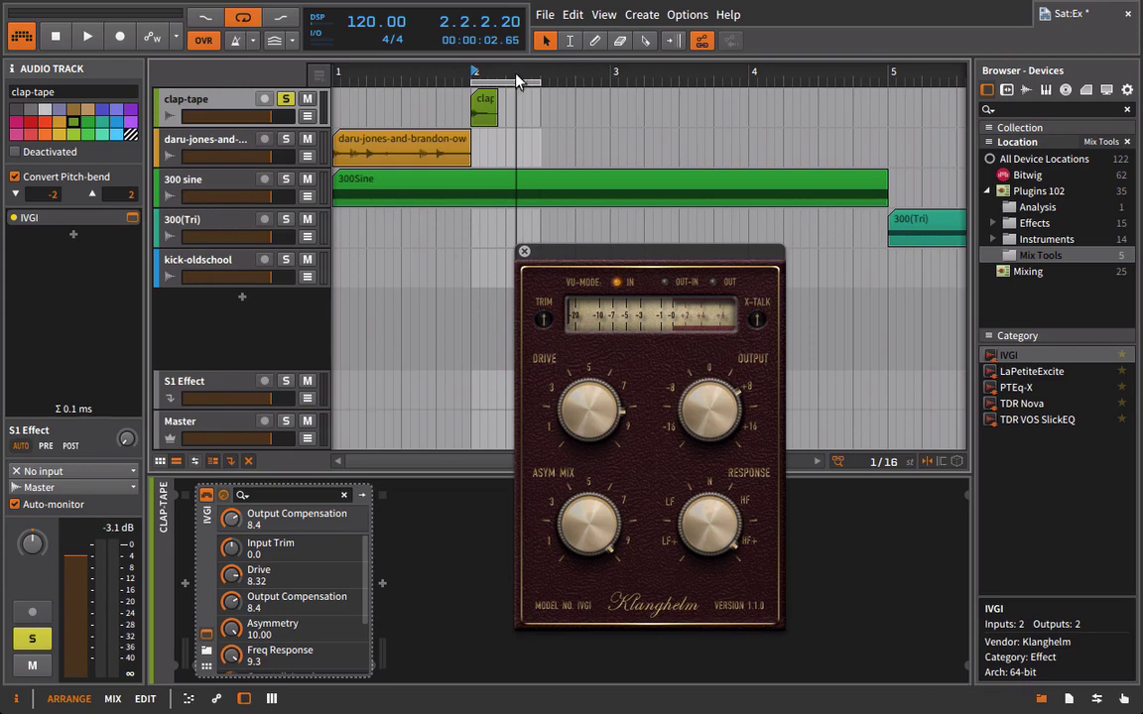
Step: Close IVGI's window and bounce the clap-tape clip at bar 2 to a new audio track
left_click(481, 97)
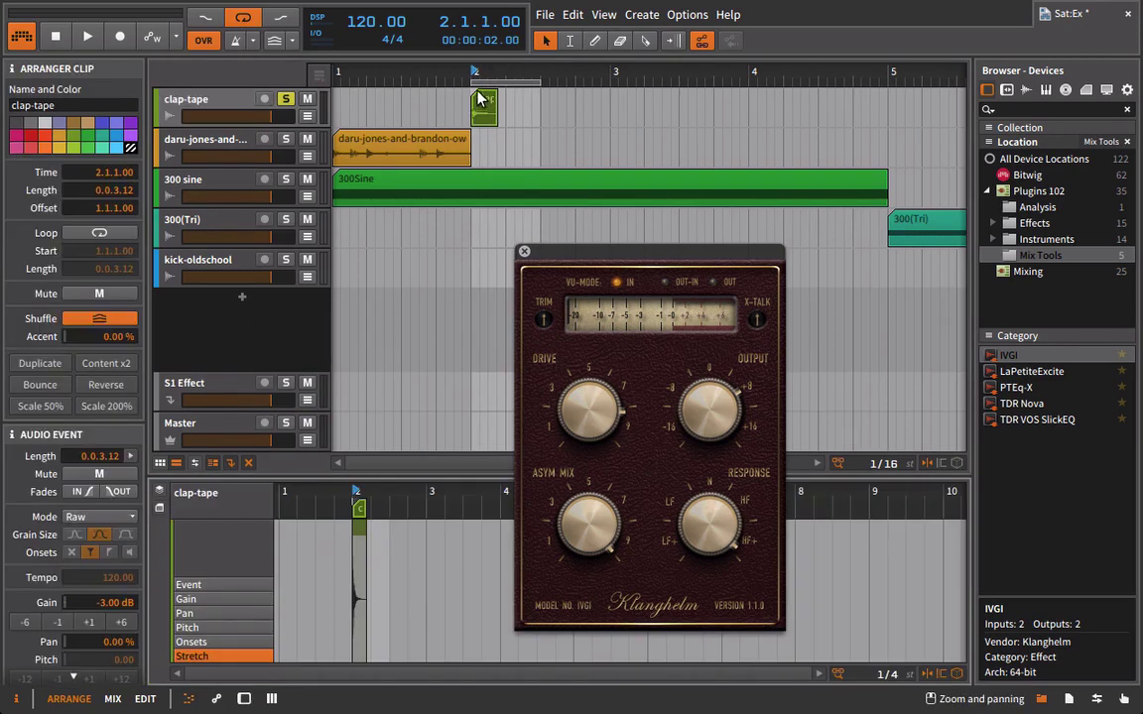
left_click_drag(462, 73, 463, 72)
scroll(462, 238, "up", 8)
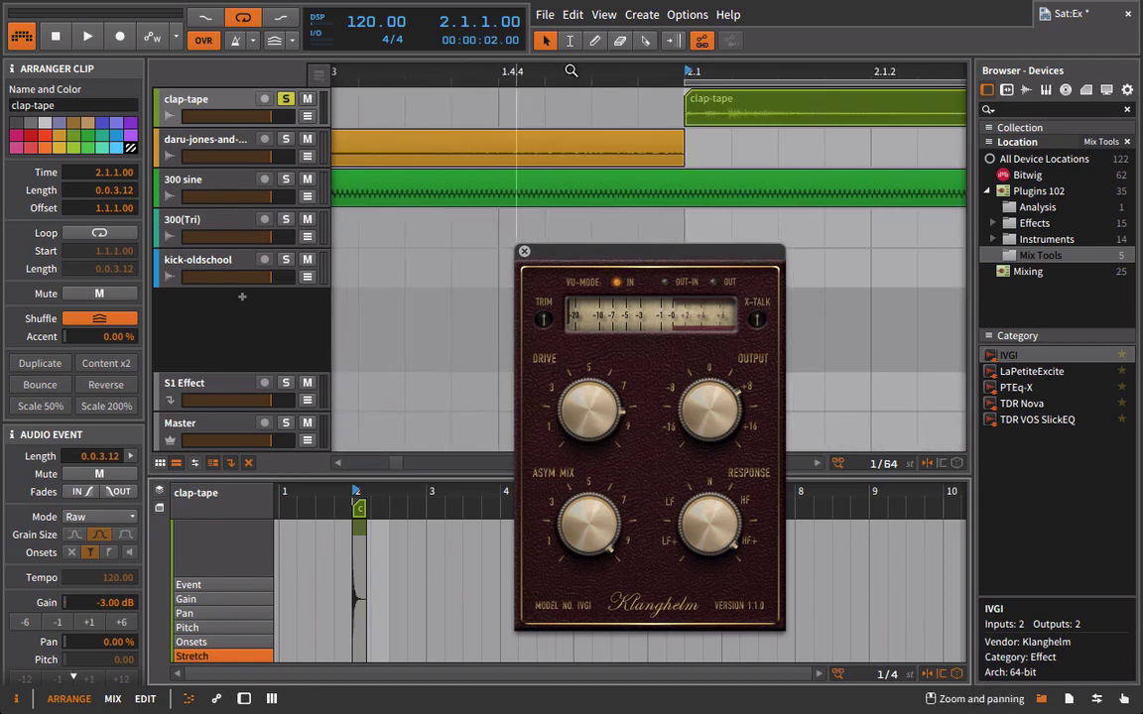
left_click(525, 249)
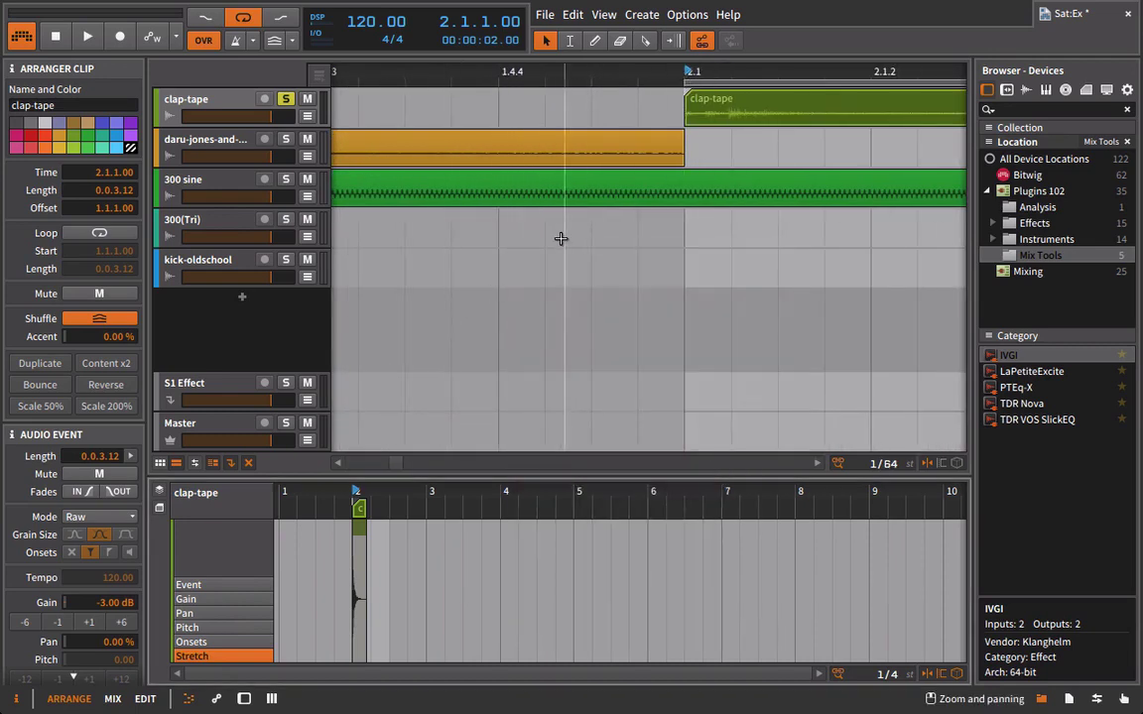
right_click(739, 100)
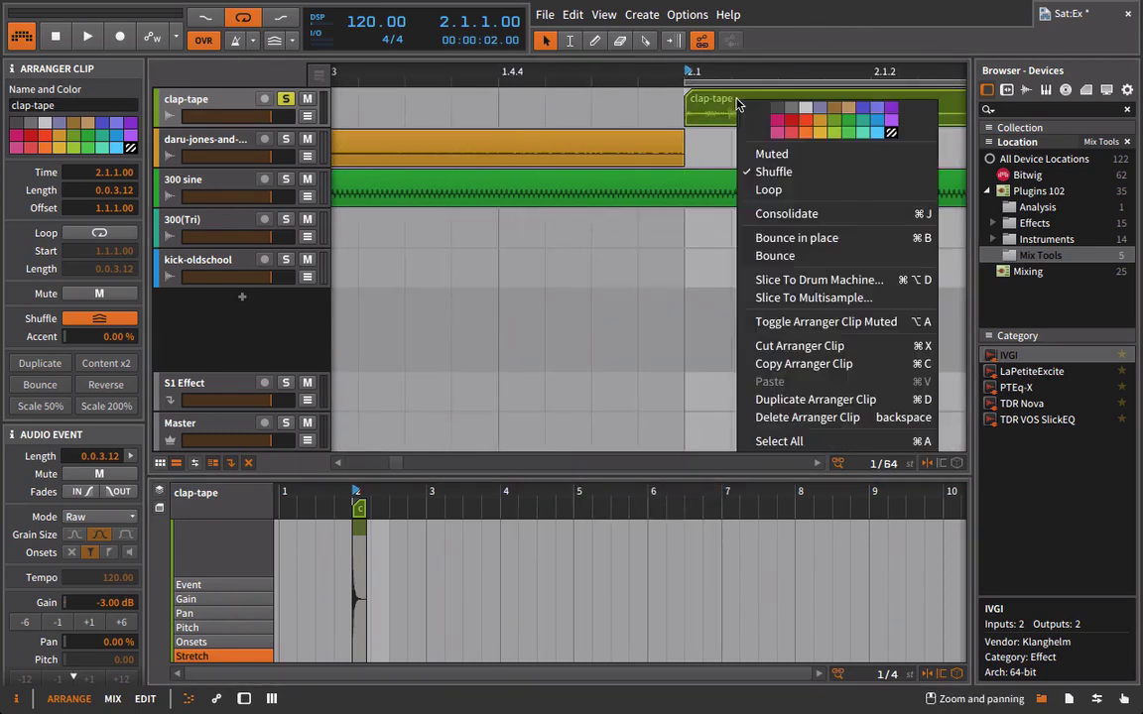
left_click(777, 256)
left_click(710, 506)
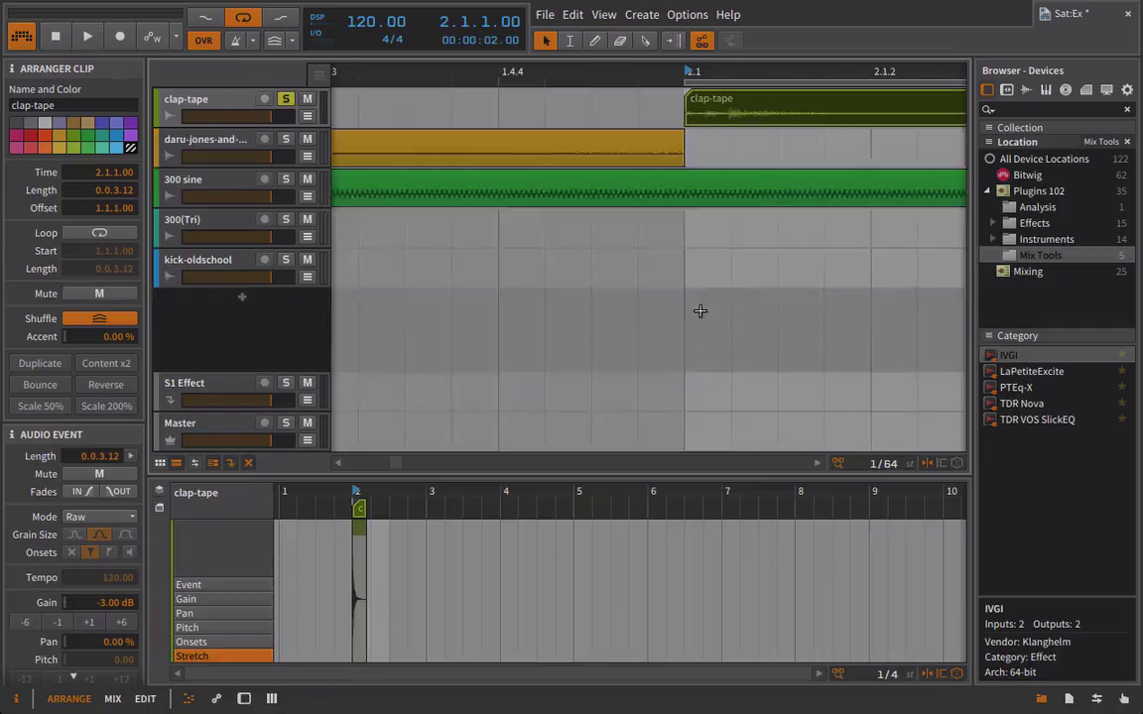
Step: Compare the waveforms of clap-tape and clap-tape-bounce-1 up close, then switch solo from clap-tape to Audio 2
left_click_drag(359, 491, 387, 595)
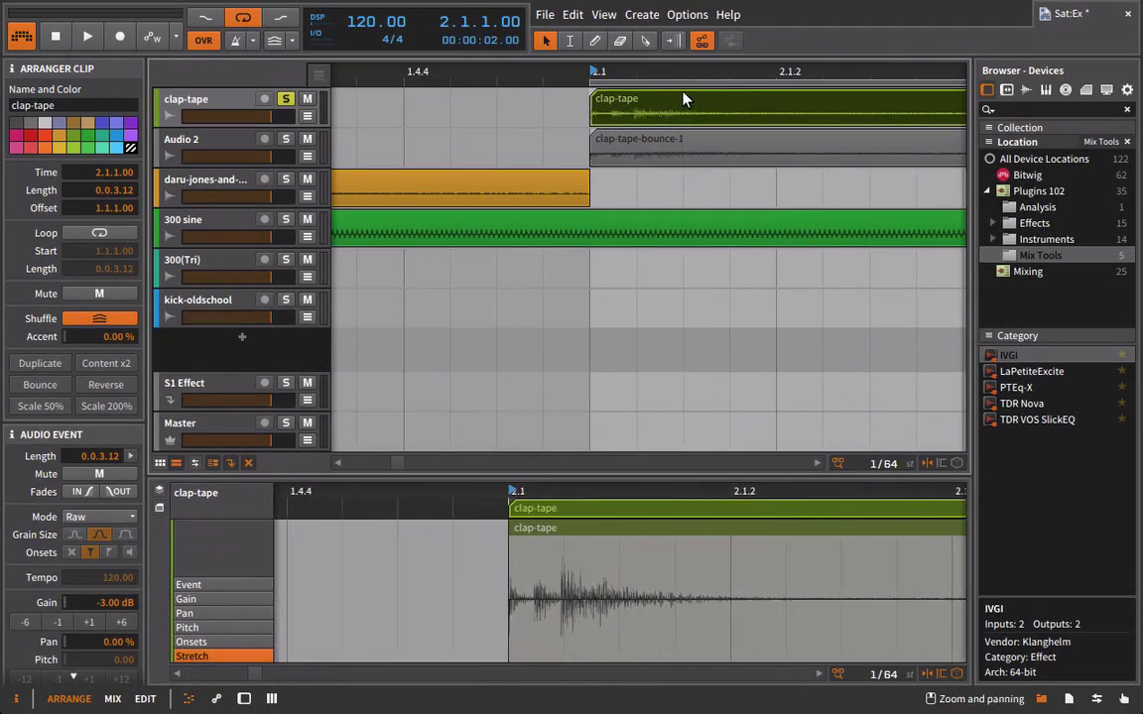
left_click(651, 140)
left_click_drag(561, 496, 407, 570)
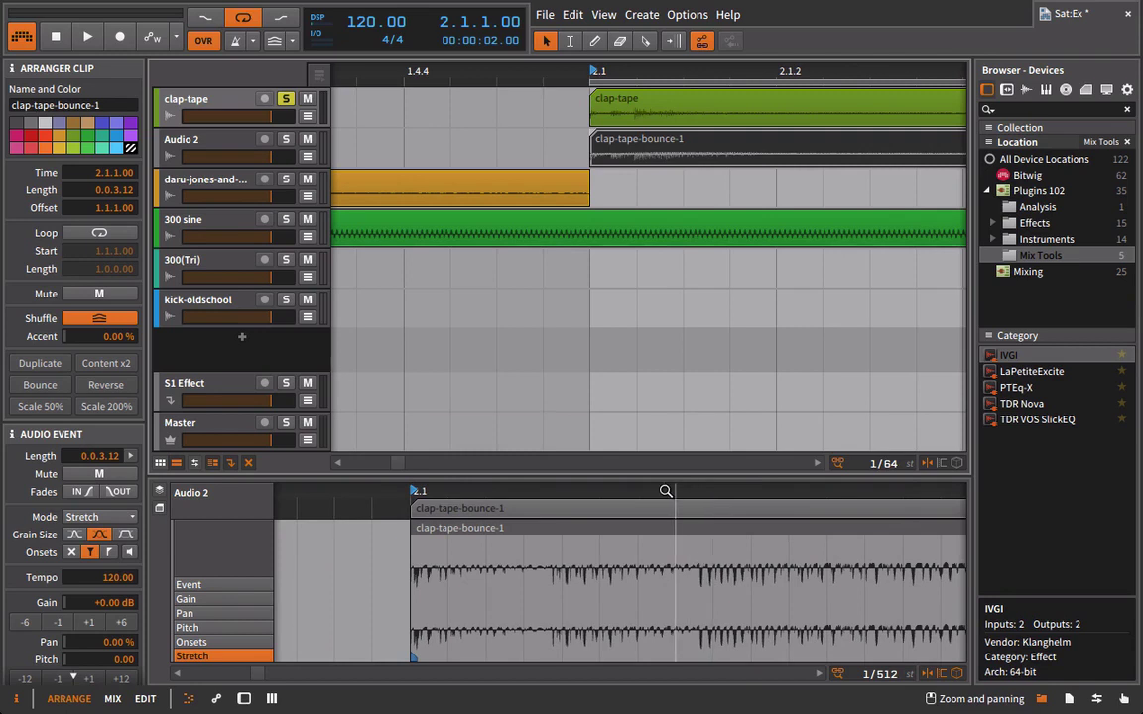
left_click_drag(651, 485, 533, 470)
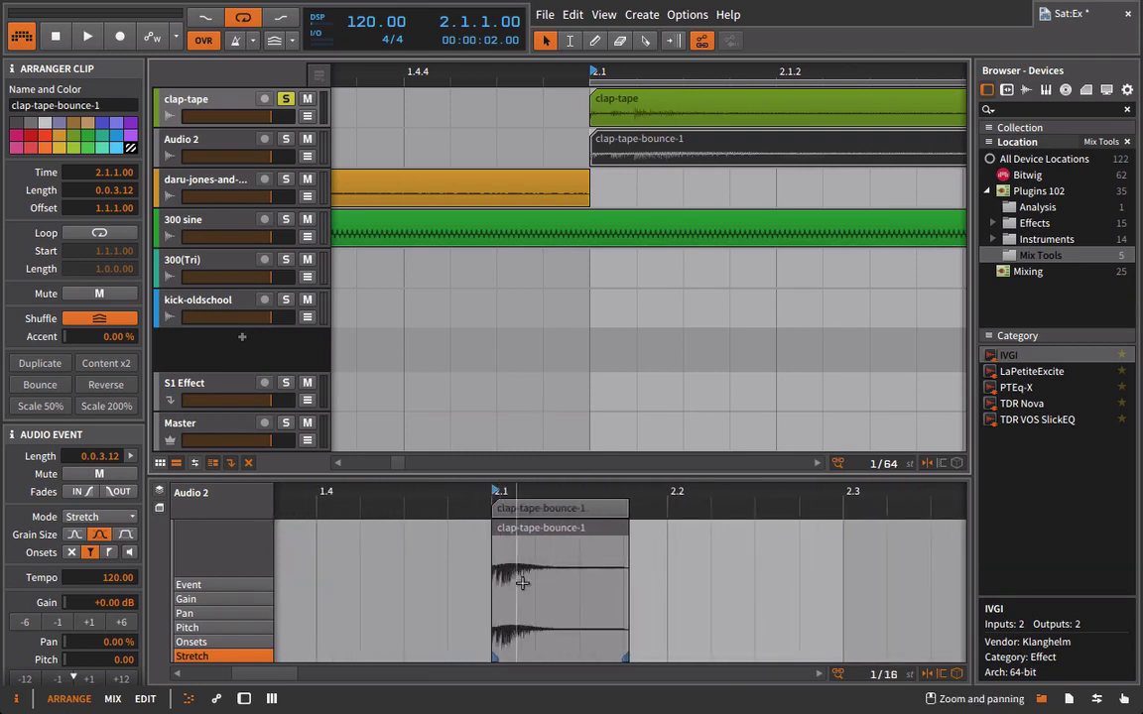
left_click(285, 98)
left_click(285, 140)
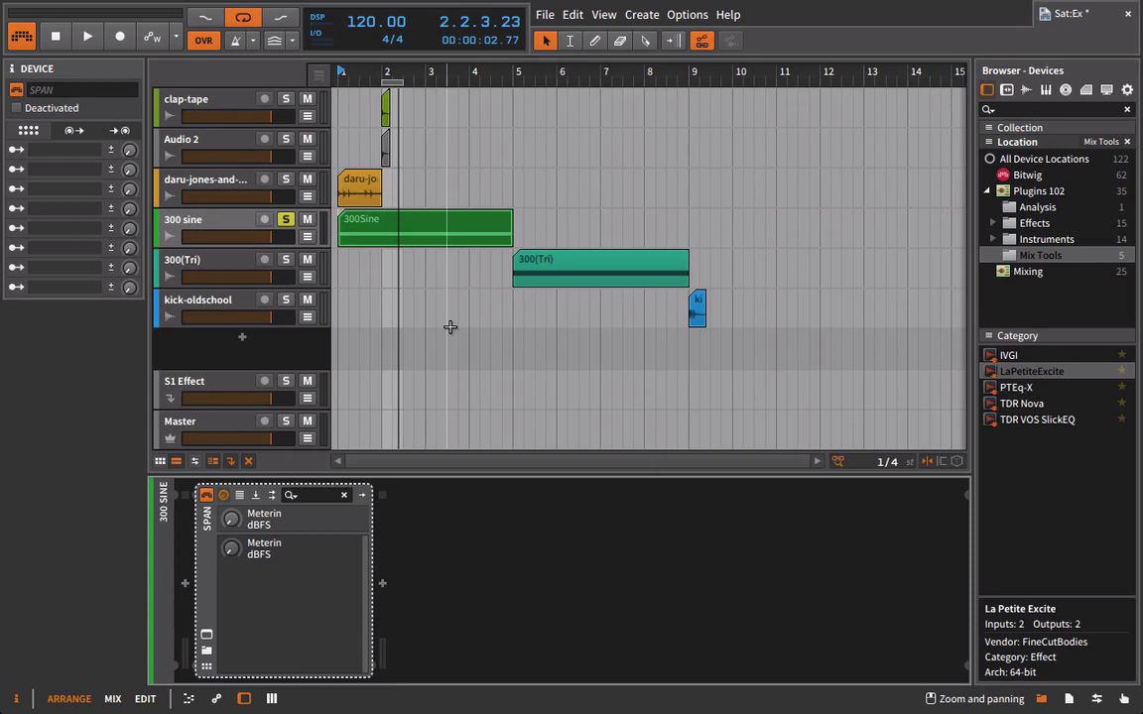
Step: Move the loop region to start at bar 1, play the soloed 300 sine and insert La Petite Excite before SPAN
left_click_drag(387, 79, 342, 80)
key("space")
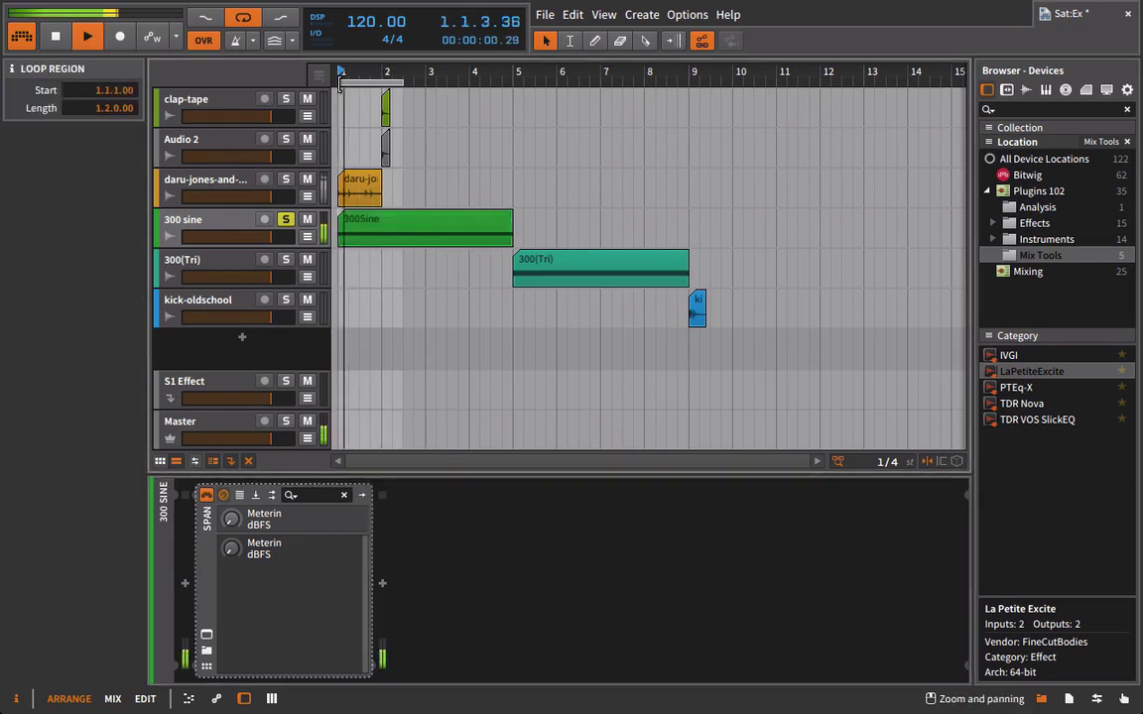
left_click_drag(1005, 374, 237, 601)
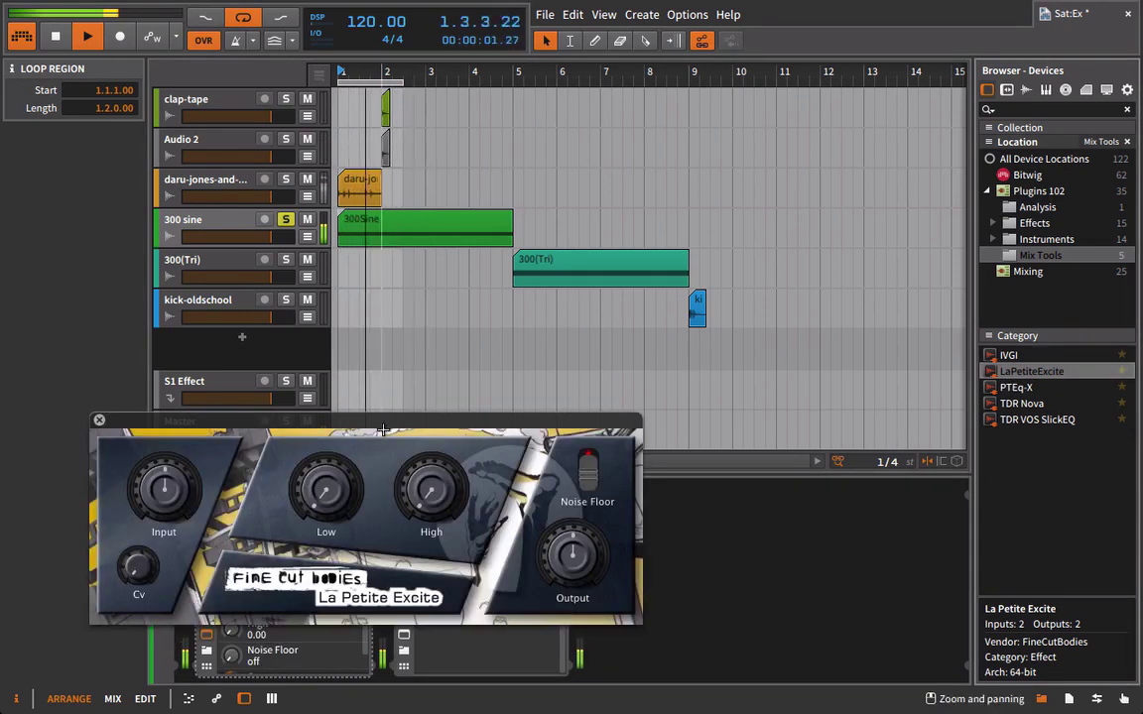
left_click_drag(361, 420, 203, 210)
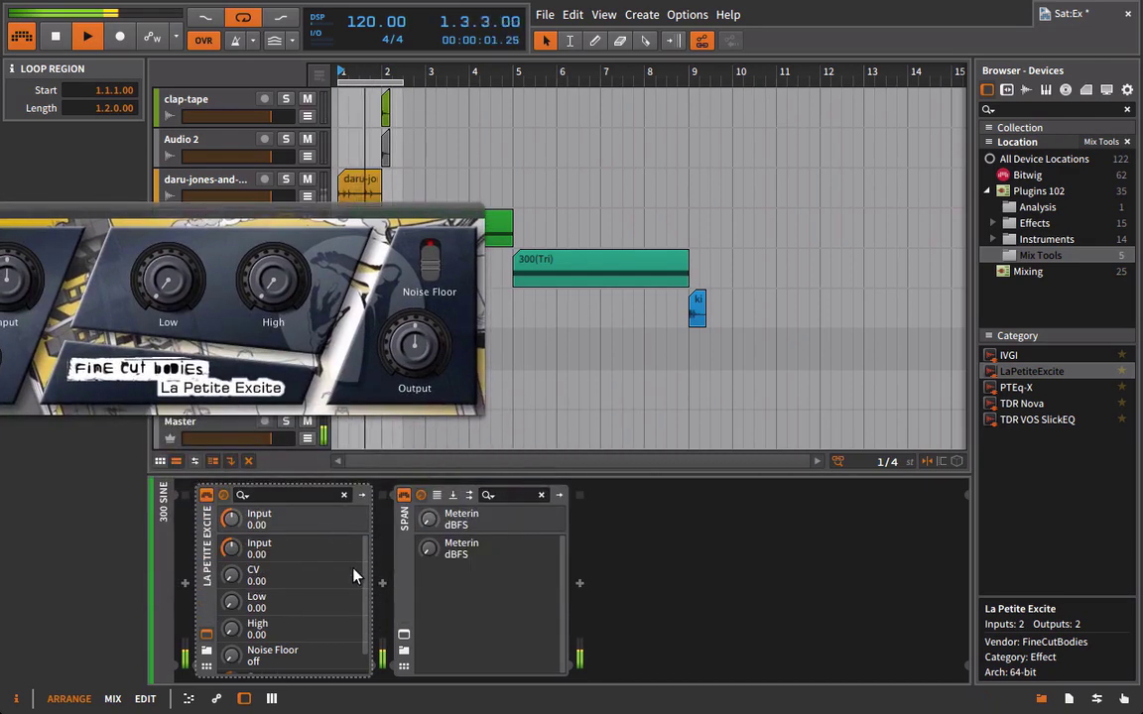
Step: Open SPAN on the 300 sine track and set its spectrum display's low range to -78.0, keeping La Petite Excite accessible
left_click(404, 634)
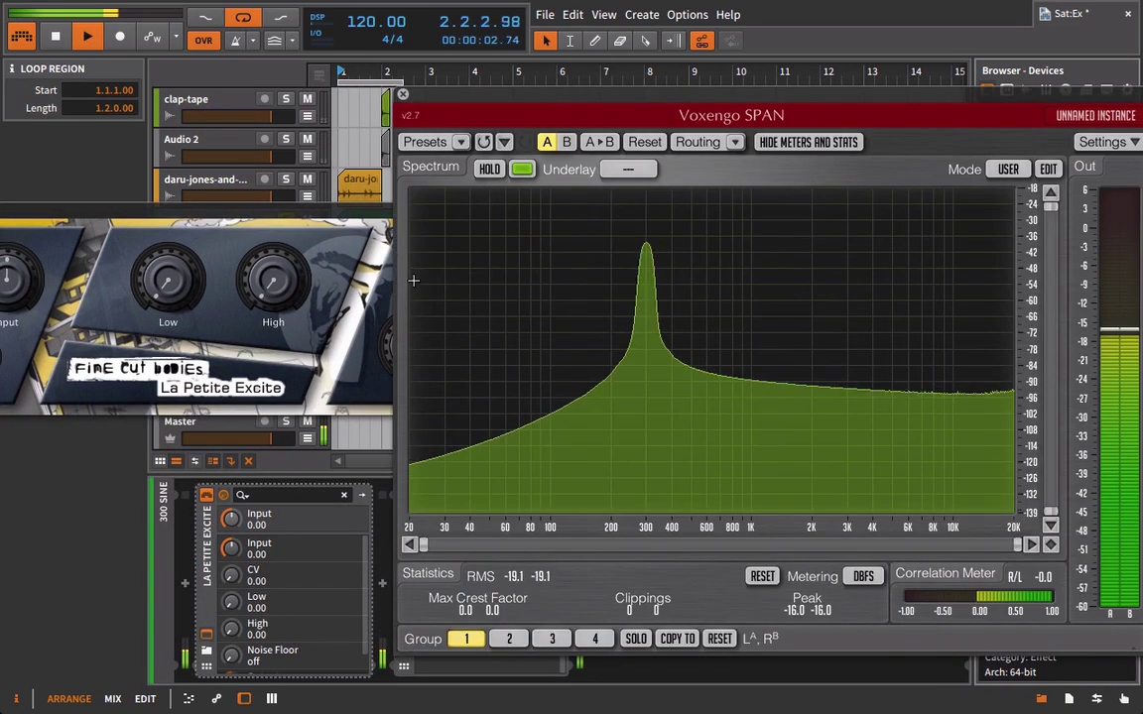
left_click(1048, 168)
left_click_drag(470, 471, 471, 392)
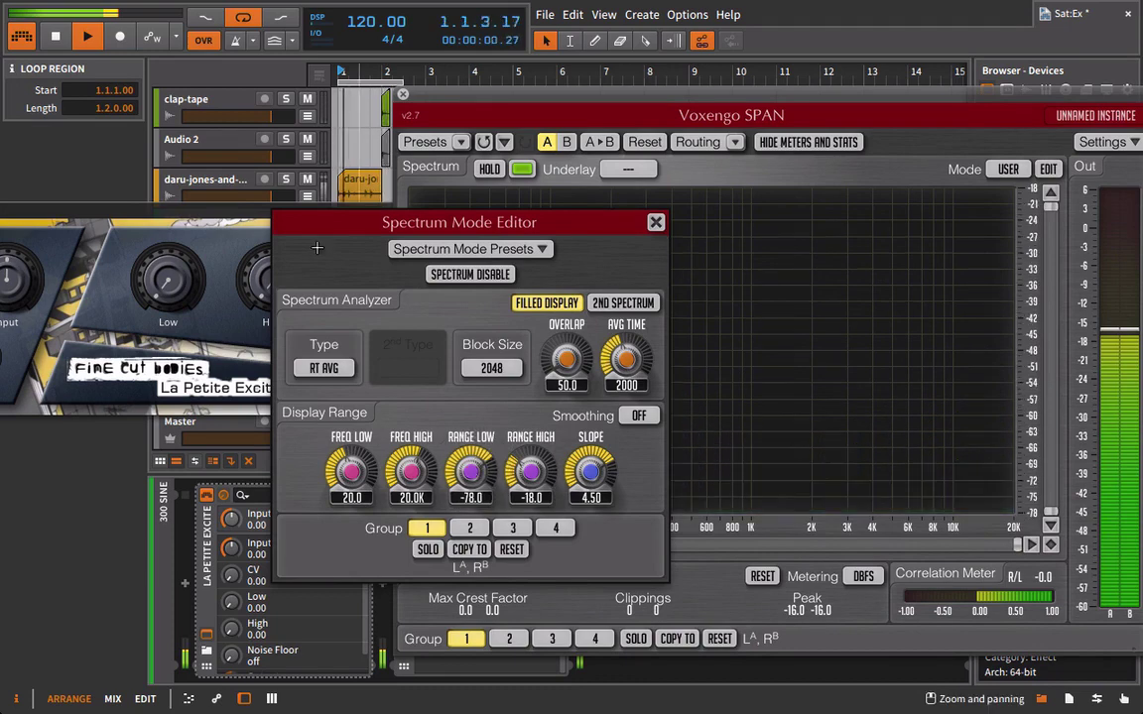
left_click(656, 223)
left_click_drag(158, 206, 164, 147)
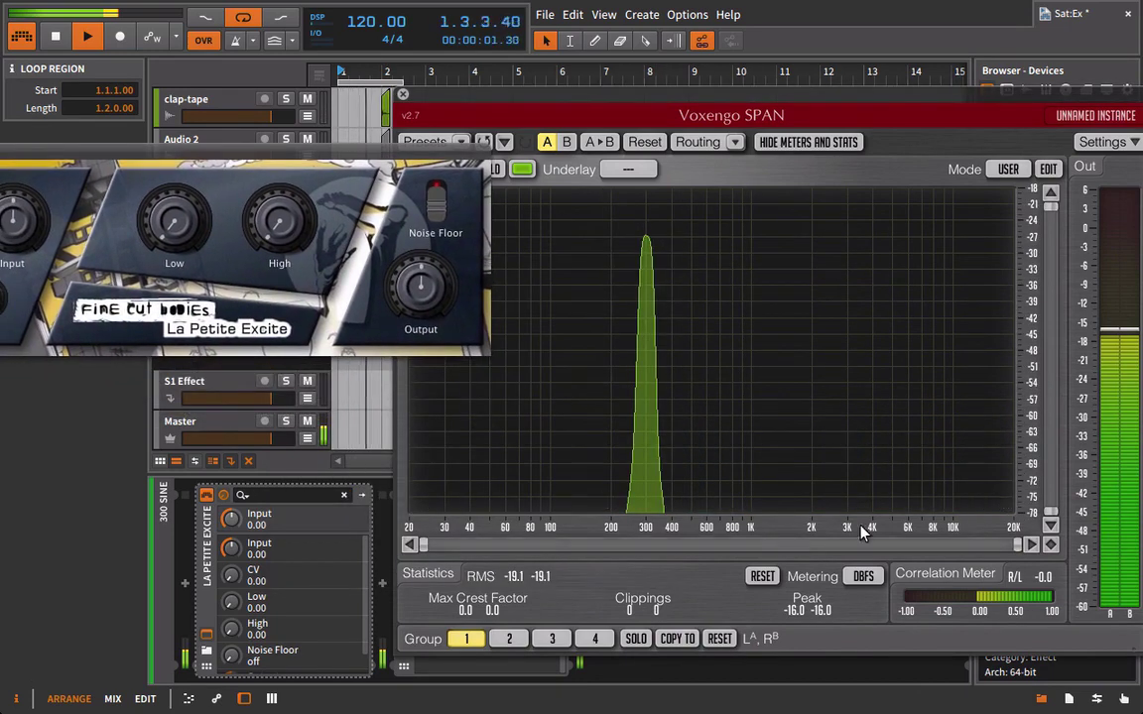
Step: Raise La Petite Excite's Low and High to 10.00 on the sine, lower its output, and stop playback after checking SPAN
left_click_drag(203, 280, 125, 13)
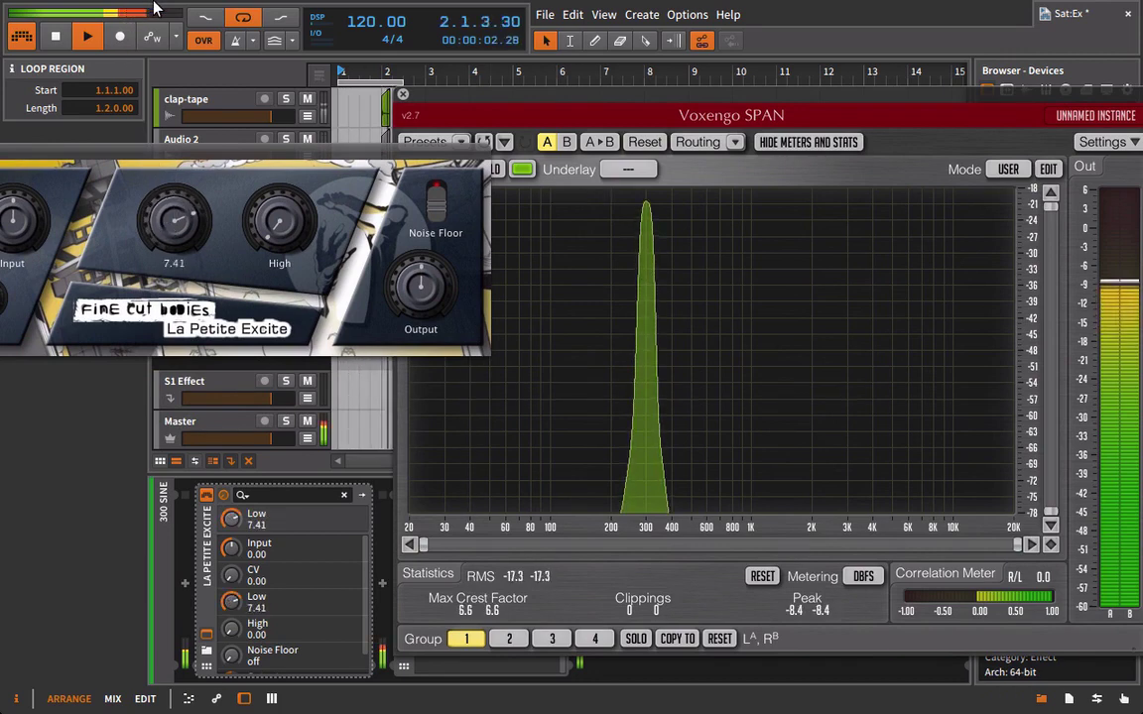
left_click_drag(204, 231, 203, 149)
left_click_drag(420, 290, 417, 315)
left_click_drag(280, 260, 293, 7)
left_click_drag(287, 255, 288, 223)
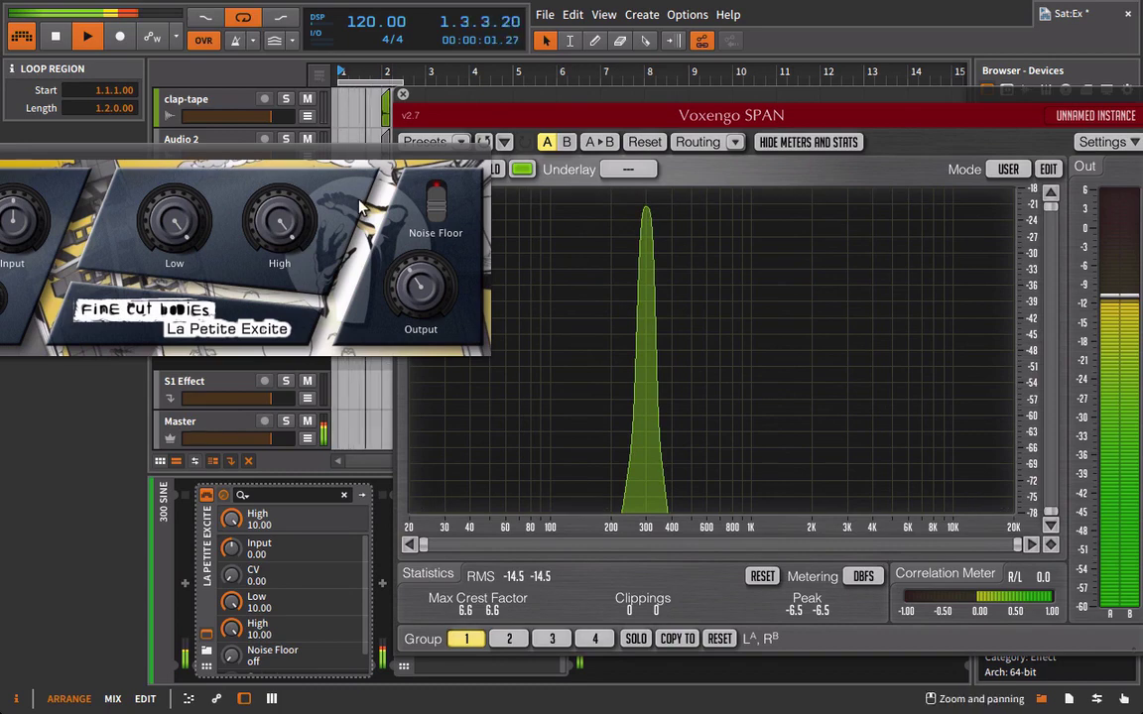
key("space")
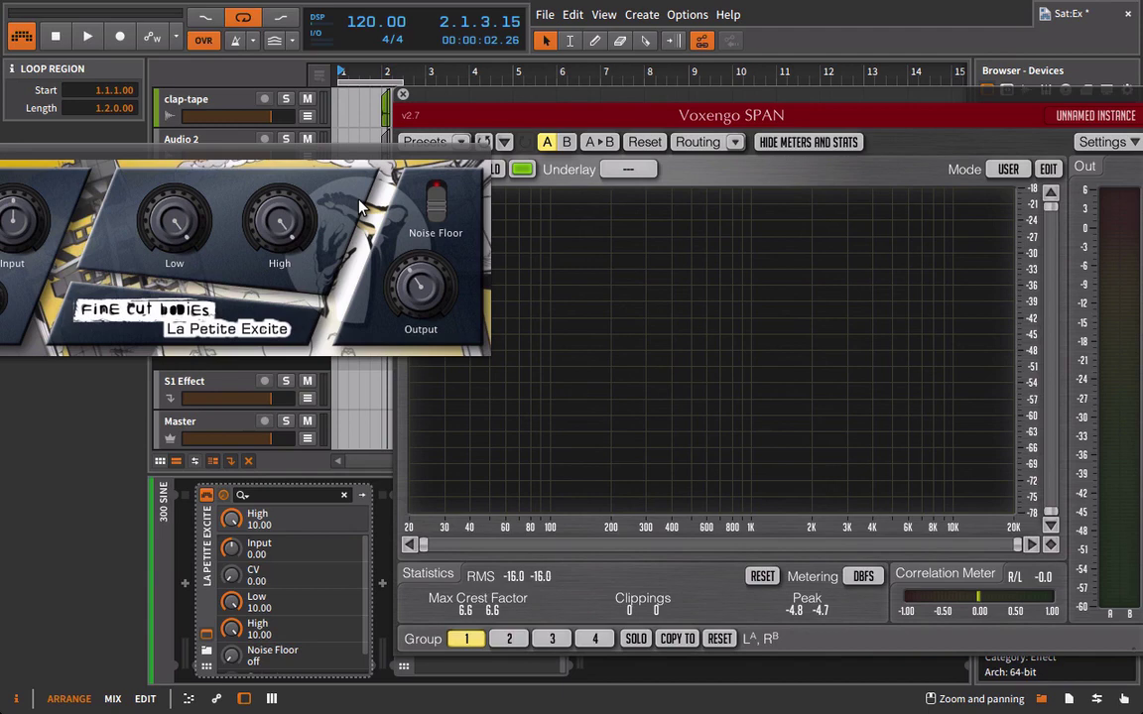
Step: Reset La Petite Excite's Low and High to 0.00 and restart playback of the sine
left_click_drag(176, 227, 182, 233)
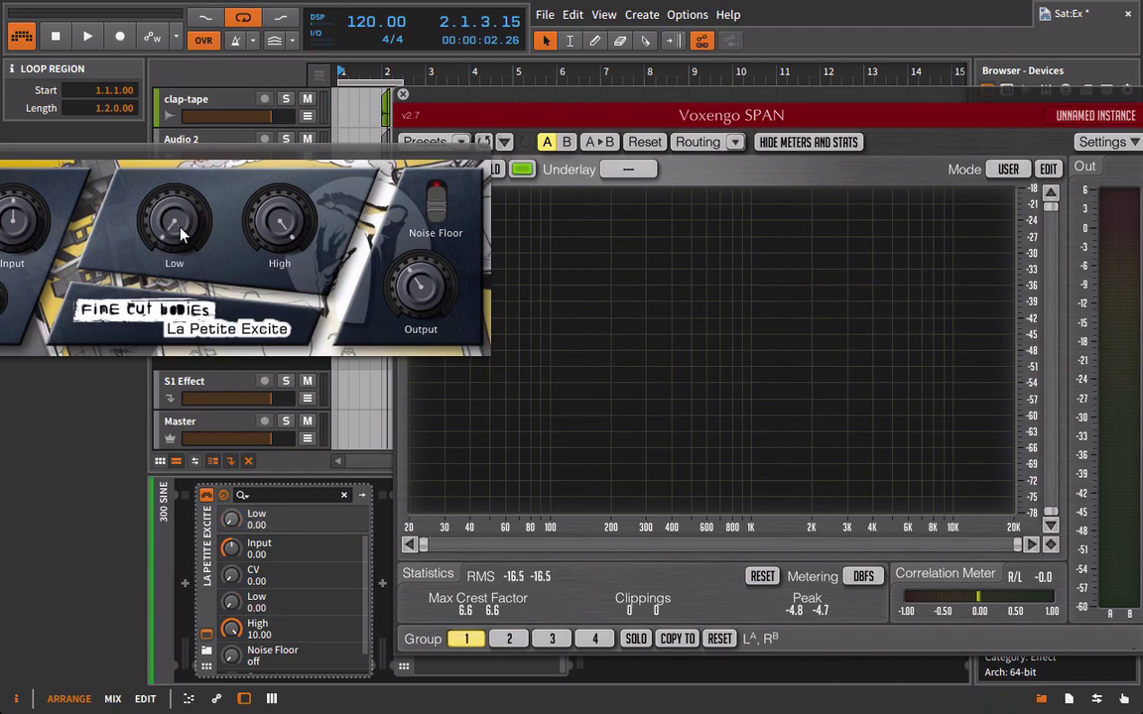
left_click_drag(278, 222, 282, 228)
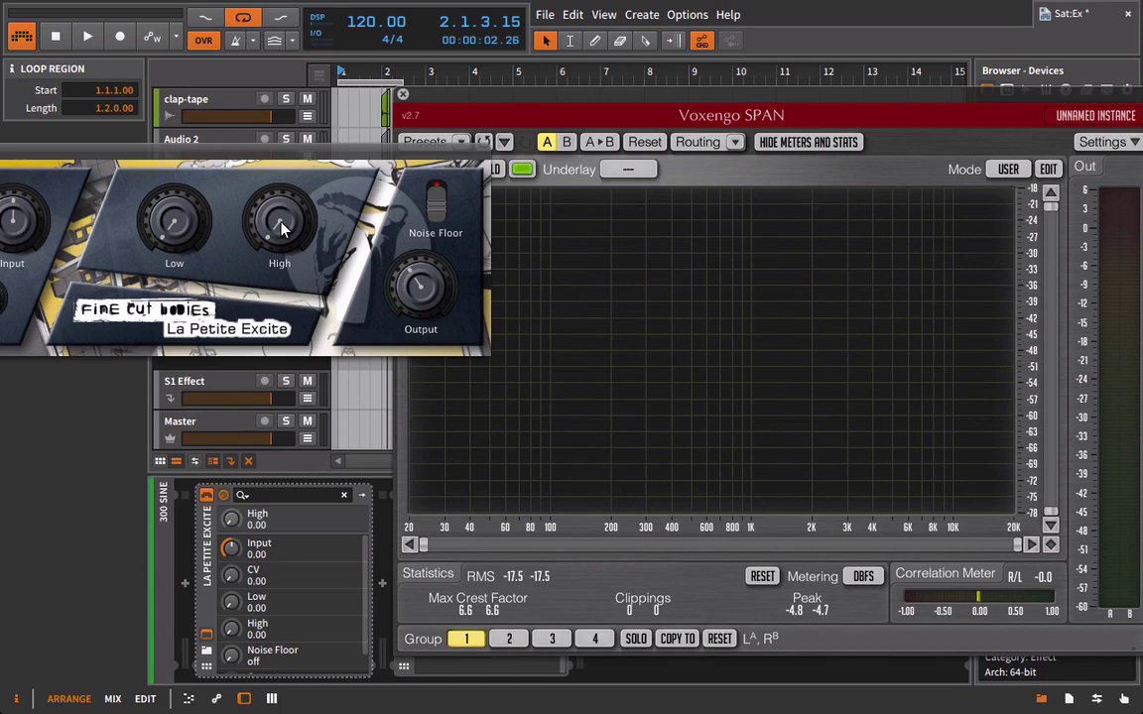
mouse_move(300, 155)
left_mouse_down()
mouse_move(410, 154)
mouse_move(279, 158)
left_mouse_up()
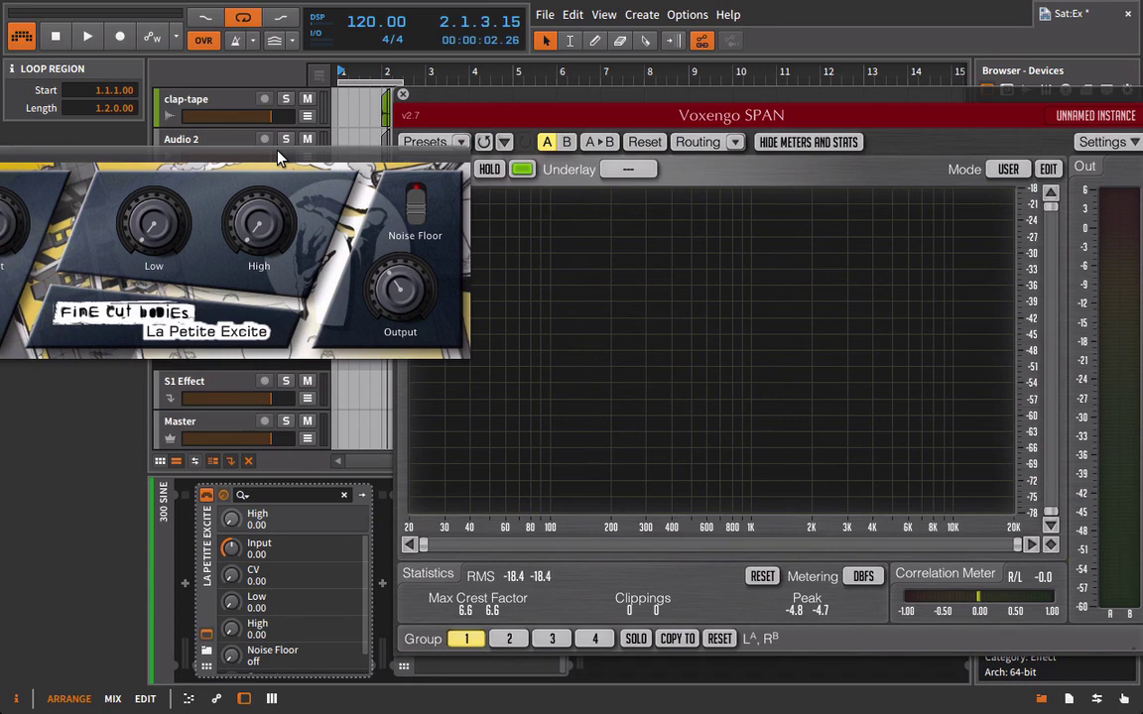
key("space")
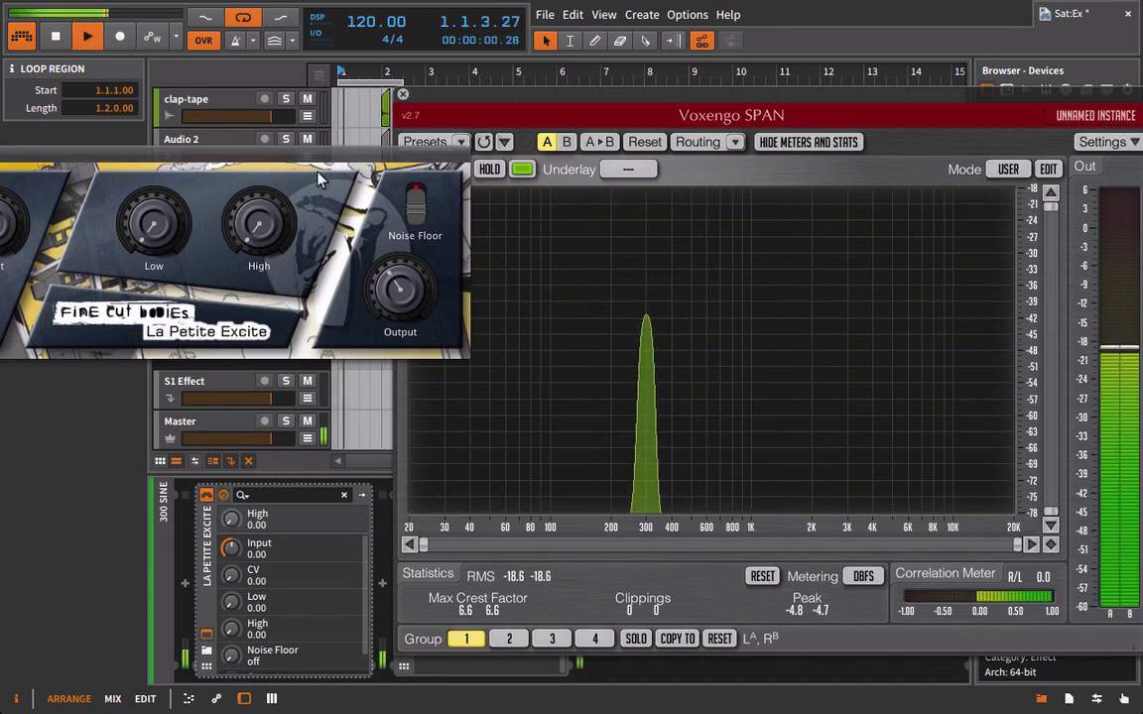
Step: Set SPAN's low range to -159.3 and compare the sine's spectrum with La Petite Excite's Noise Floor on and off
left_click(414, 203)
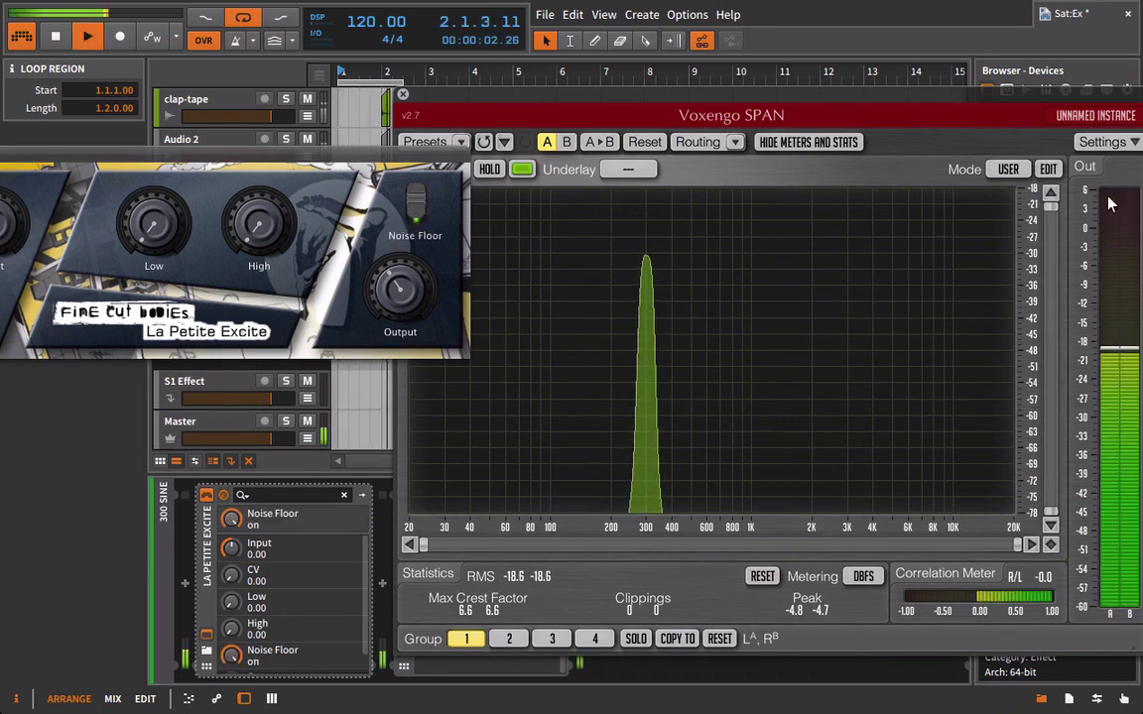
left_click(1047, 169)
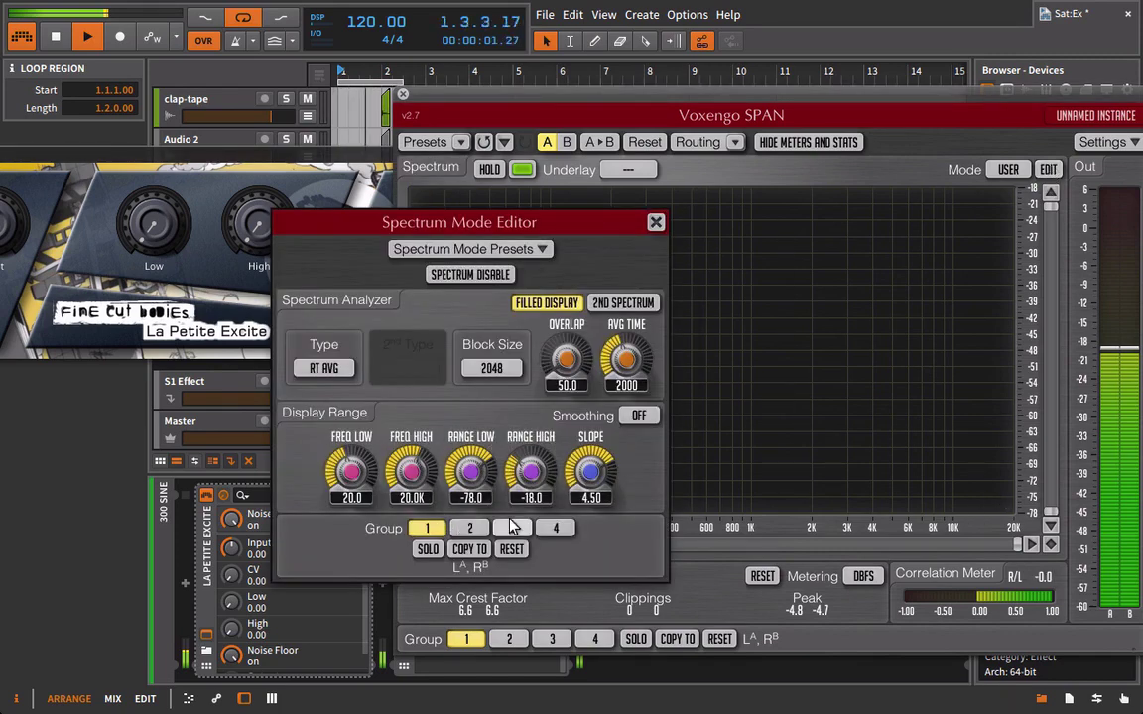
left_click_drag(477, 478, 392, 62)
left_click(346, 158)
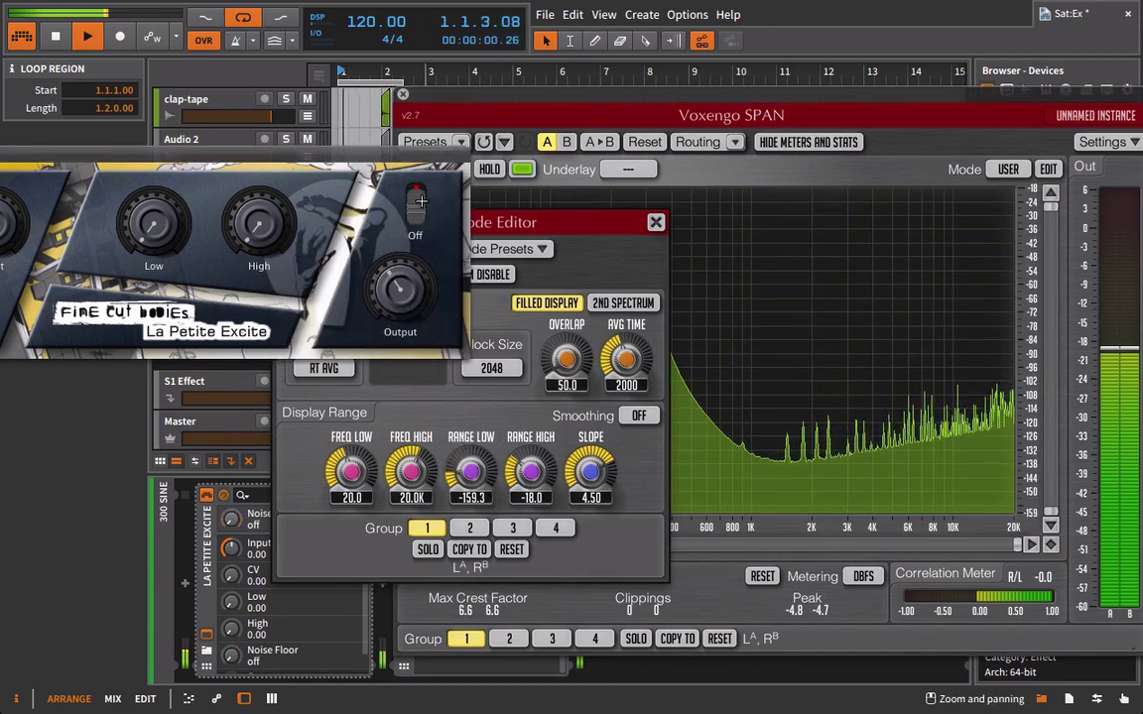
left_click(421, 201)
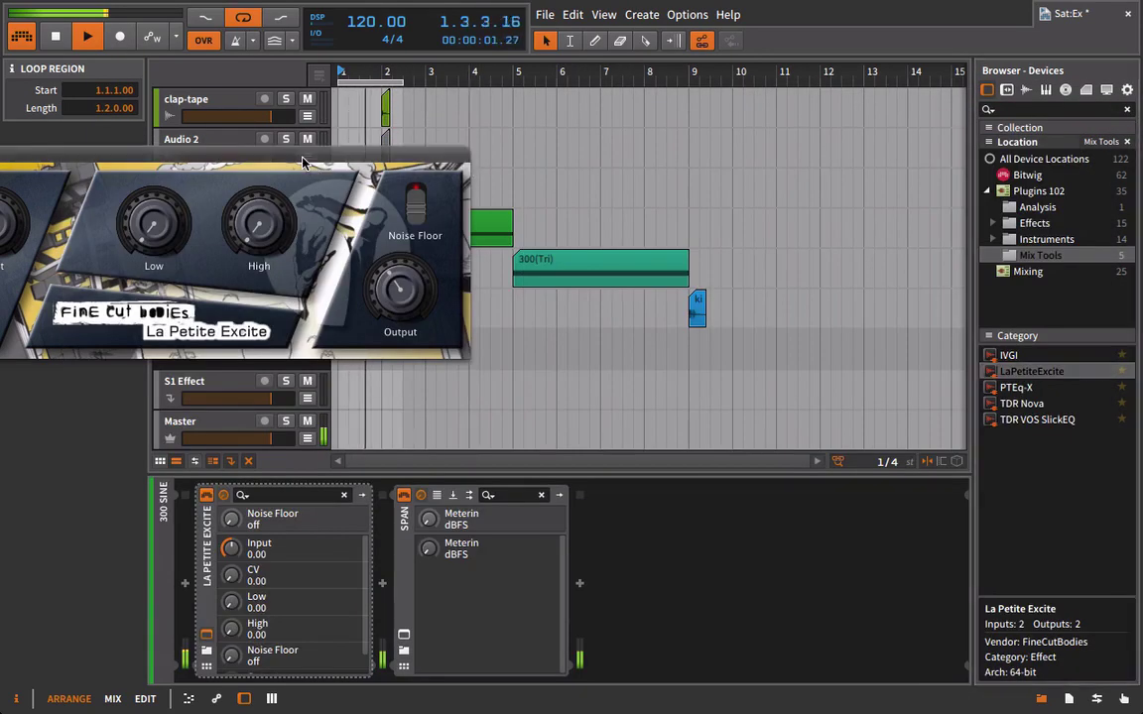
Step: Close La Petite Excite's window, shorten the loop region to 1.0.0.00 and play the soloed drum loop
left_click_drag(304, 149, 566, 203)
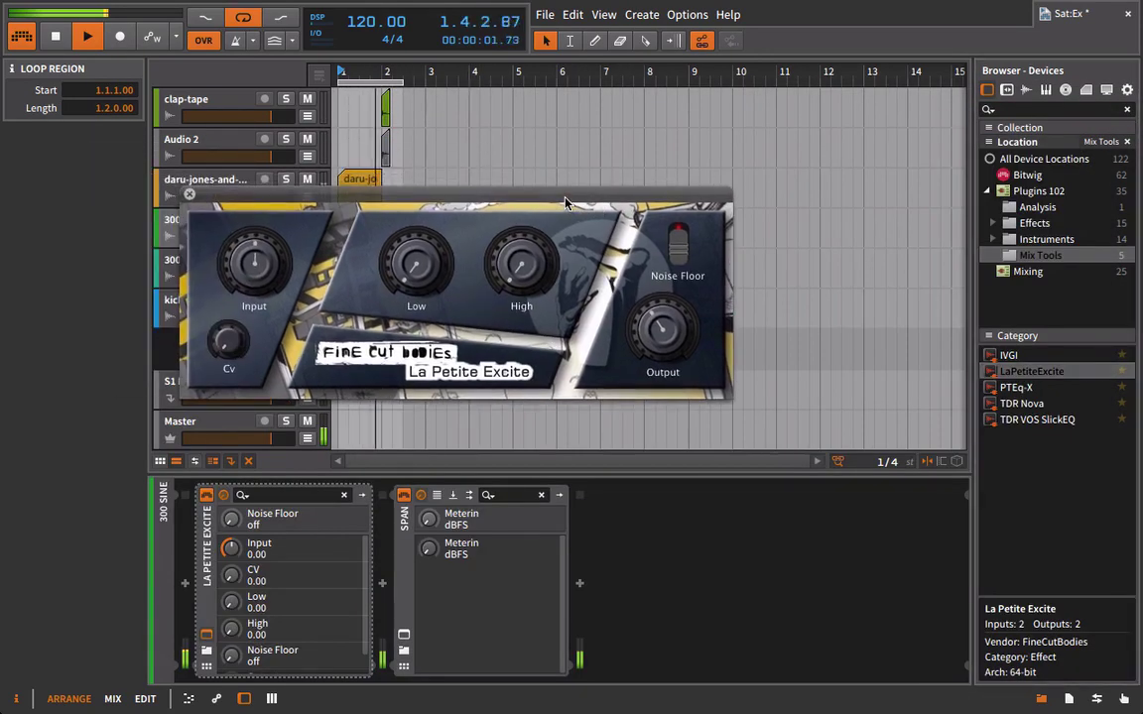
left_click(190, 194)
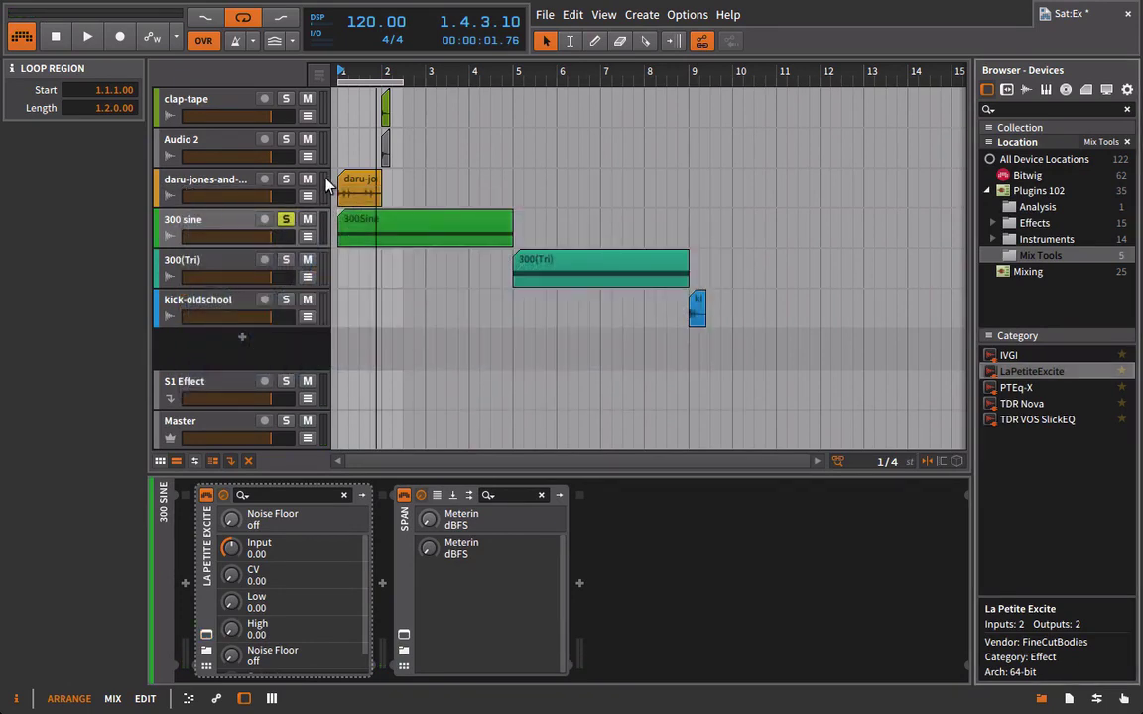
left_click_drag(398, 79, 384, 79)
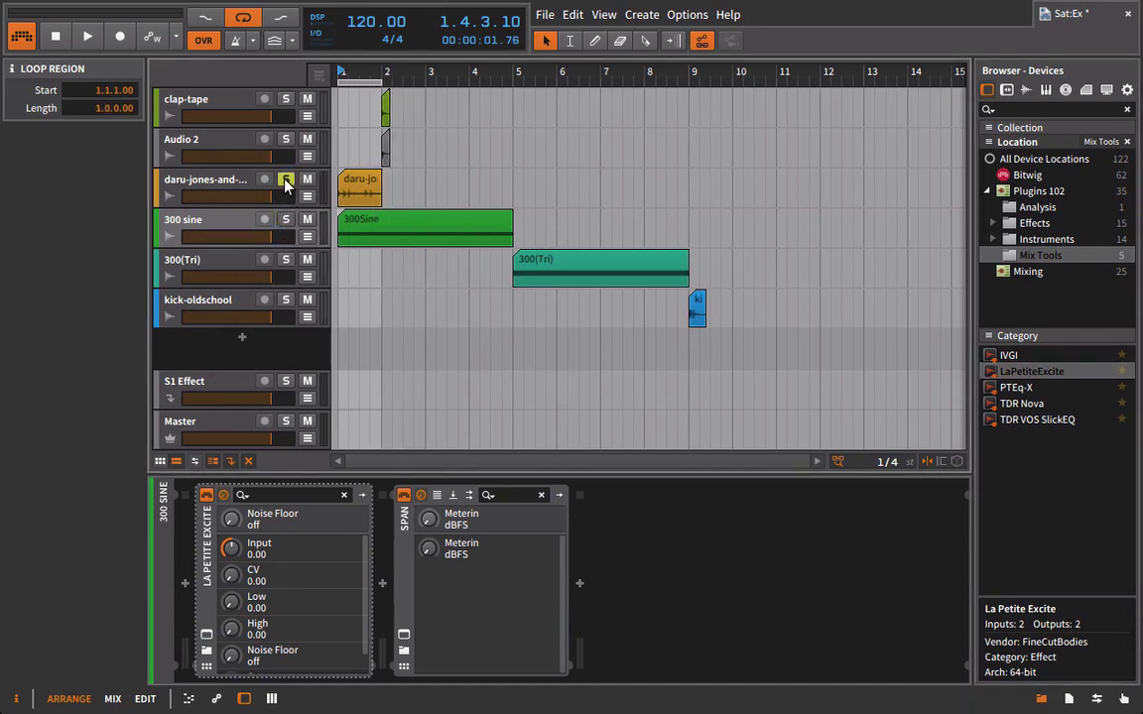
key("space")
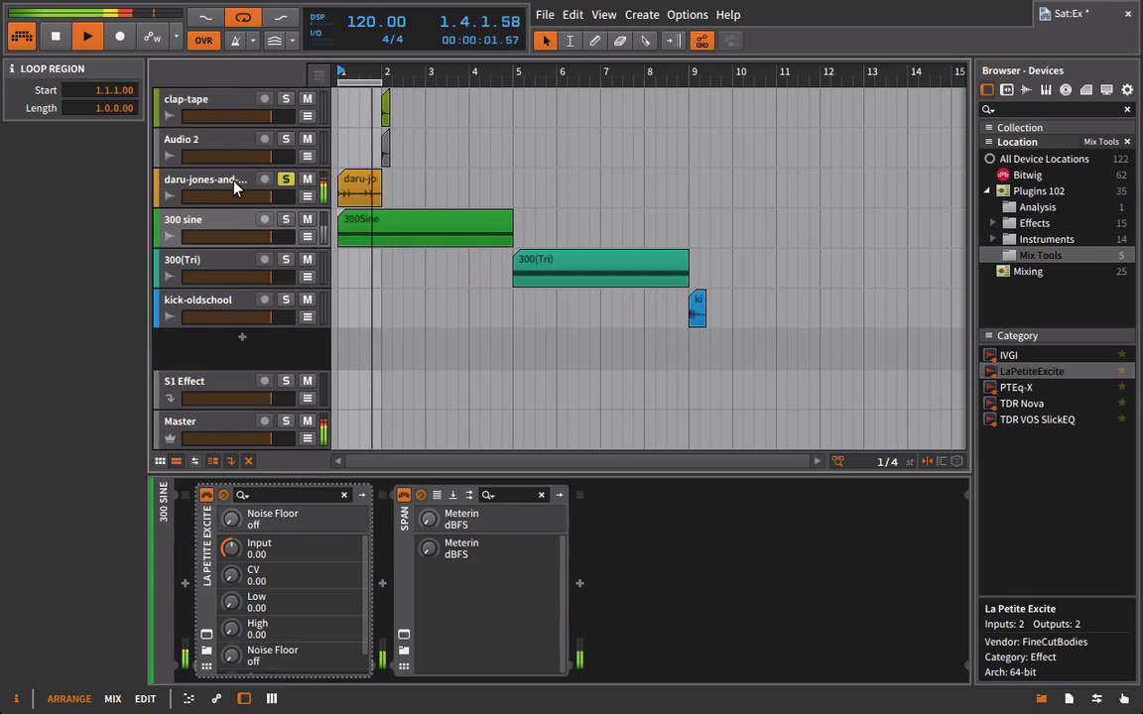
Step: Replace IVGI on the drum loop track with La Petite Excite
left_click(236, 187)
left_click(206, 538)
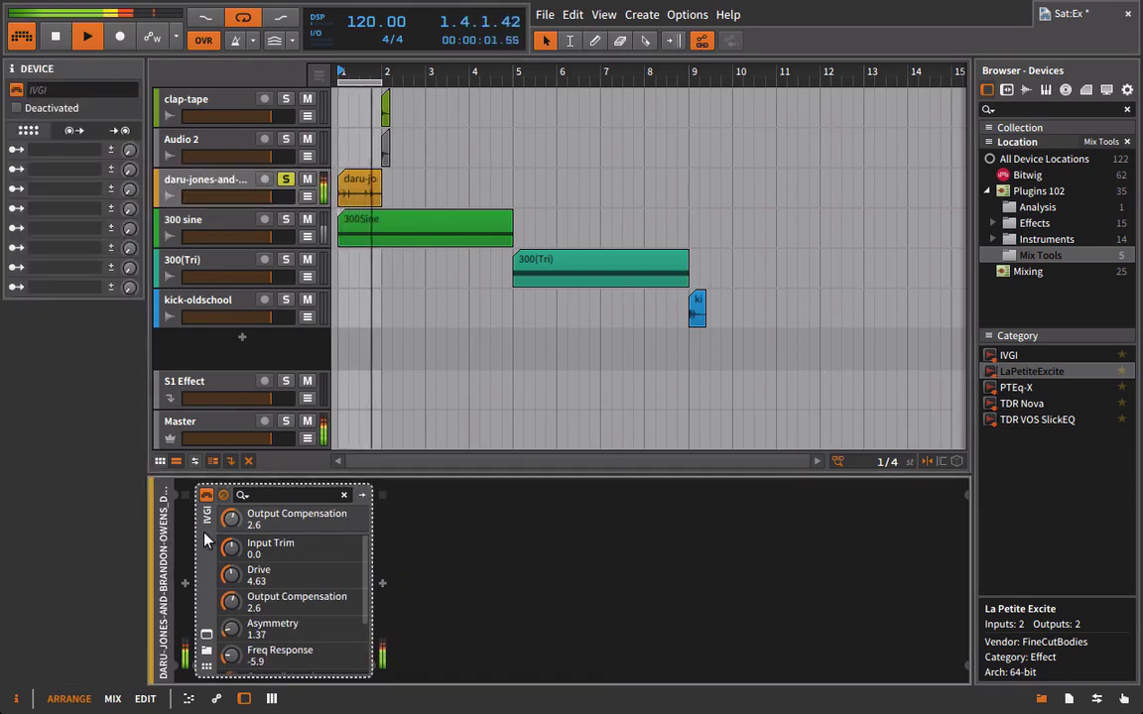
key("Delete")
left_click_drag(1012, 362, 701, 539)
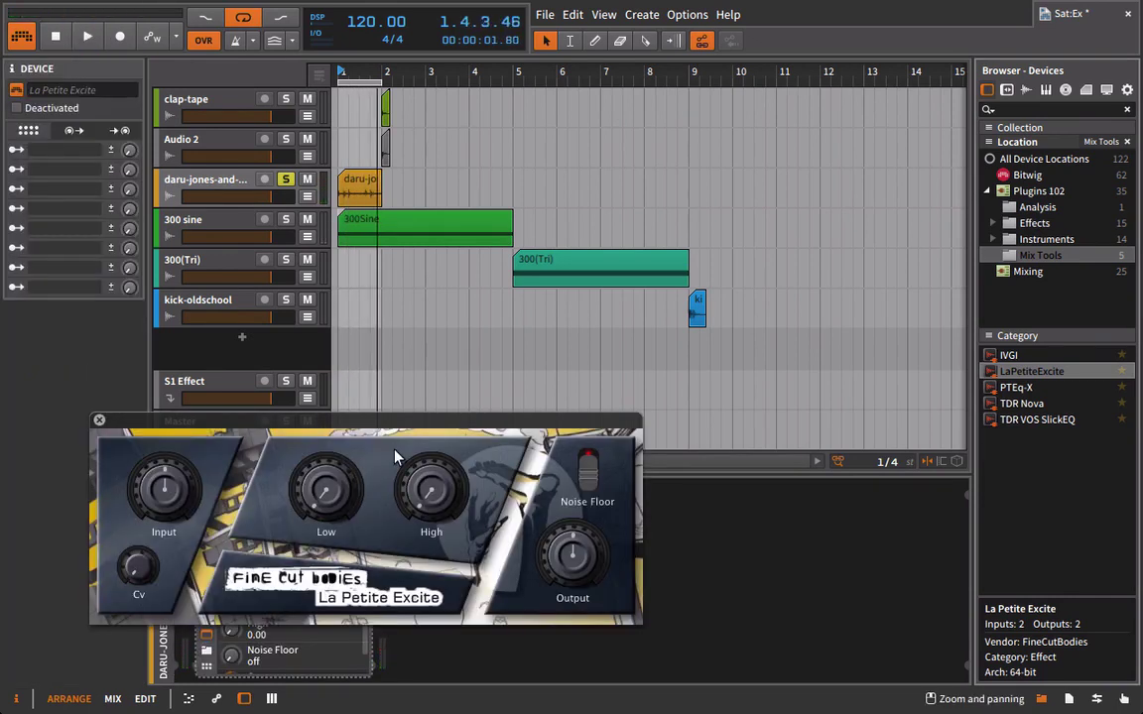
left_click_drag(345, 422, 339, 191)
Step: Add SPAN from the Analysis plugins after La Petite Excite, play the drum loop and arrange both plugin windows for viewing
left_click(1036, 208)
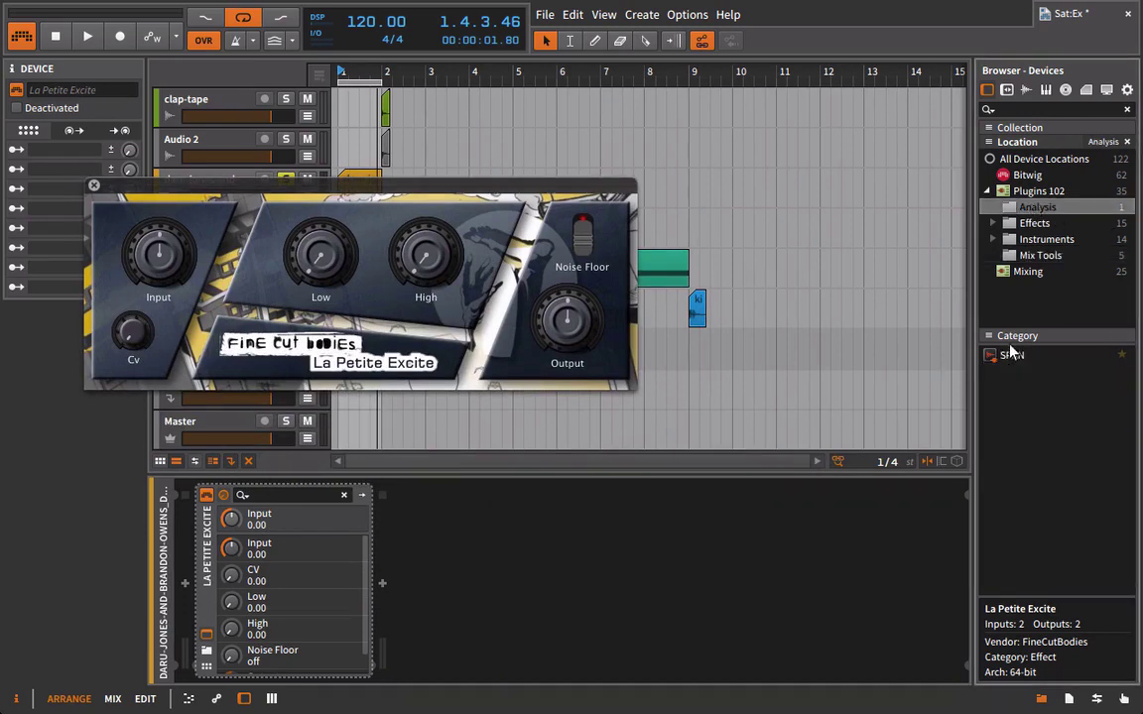
left_click_drag(1012, 354, 885, 570)
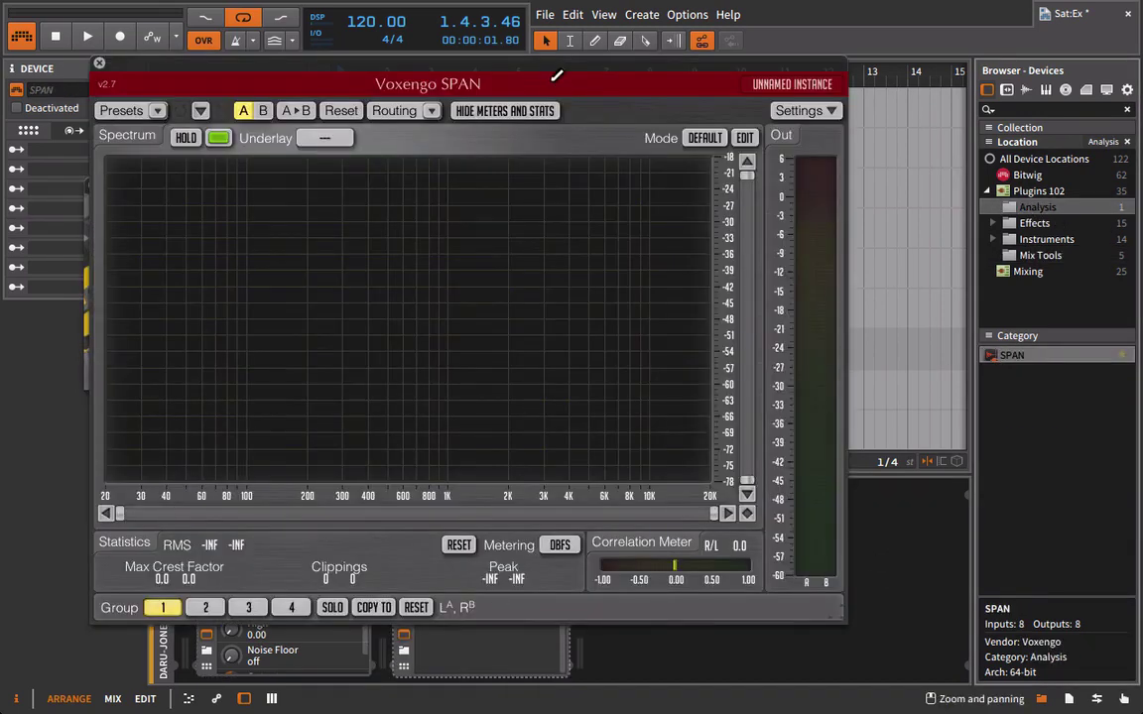
key("space")
left_click_drag(474, 78, 284, 307)
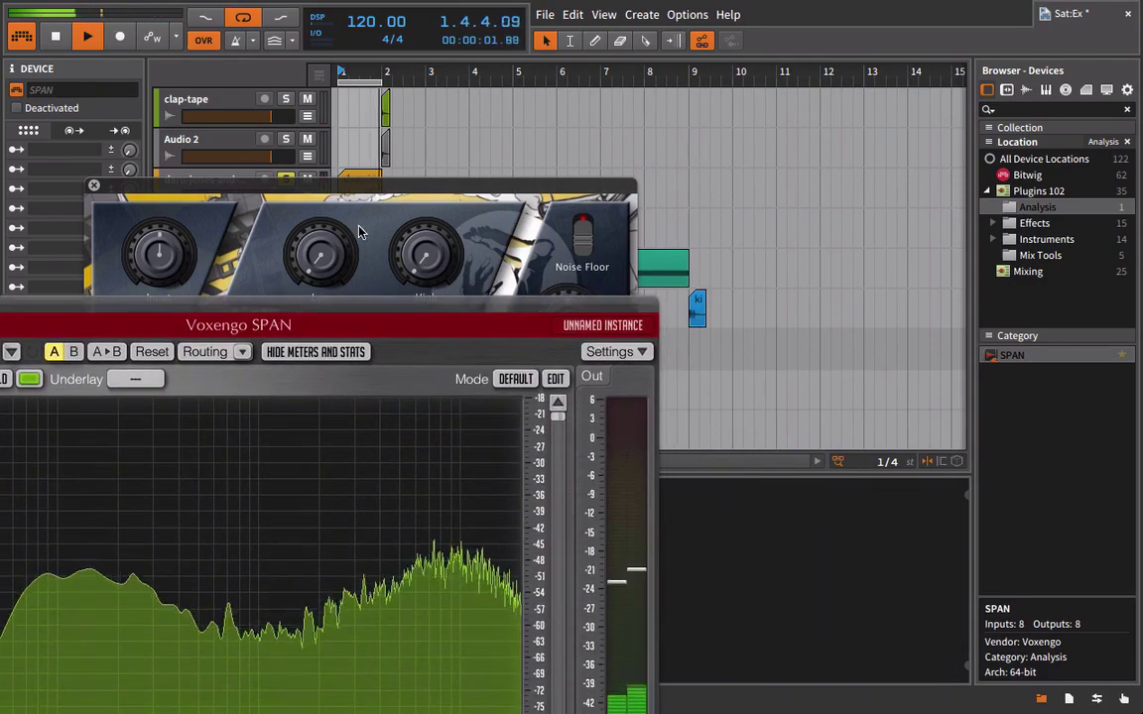
Step: Arrange the SPAN and La Petite Excite windows side by side and set Low to 2.76 on the drum loop
left_click_drag(462, 192, 878, 164)
left_click_drag(387, 311, 401, 32)
left_click(739, 213)
left_click_drag(739, 213, 728, 140)
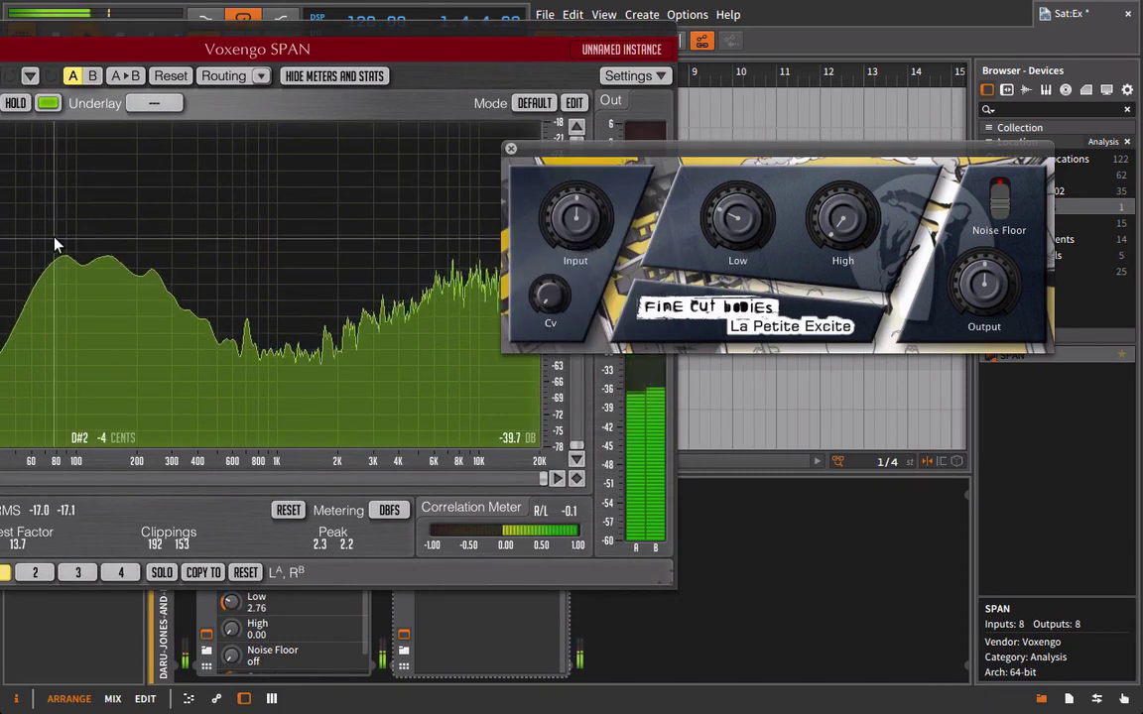
Step: Reduce La Petite Excite's Output, set Low to 1.82 and compare the drum loop with the plugin bypassed
mouse_move(1007, 285)
left_click_drag(1007, 285, 995, 300)
mouse_move(759, 228)
left_click_drag(759, 228, 759, 258)
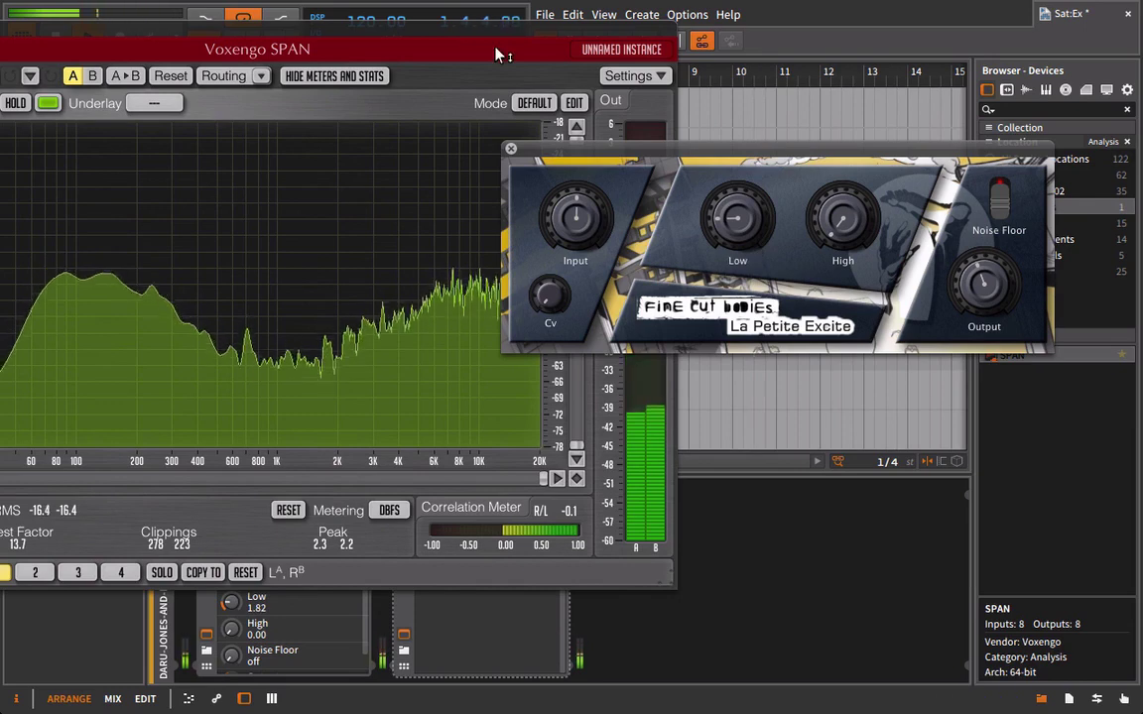
left_click_drag(493, 39, 895, 6)
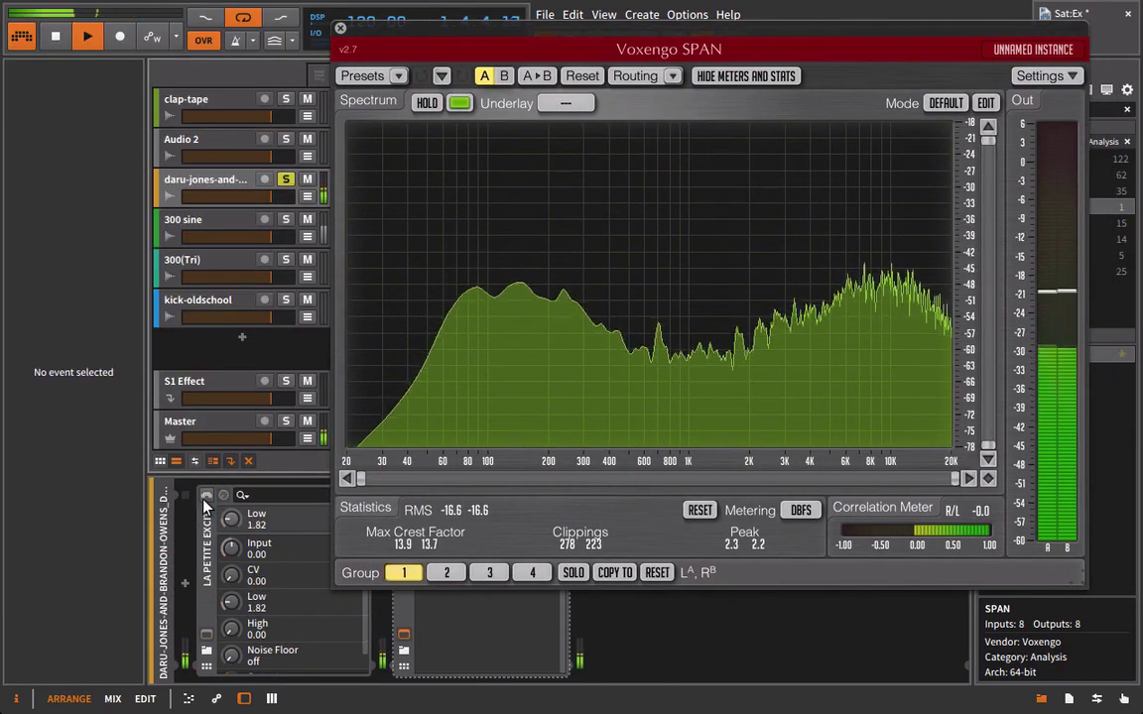
left_click_drag(693, 30, 143, 28)
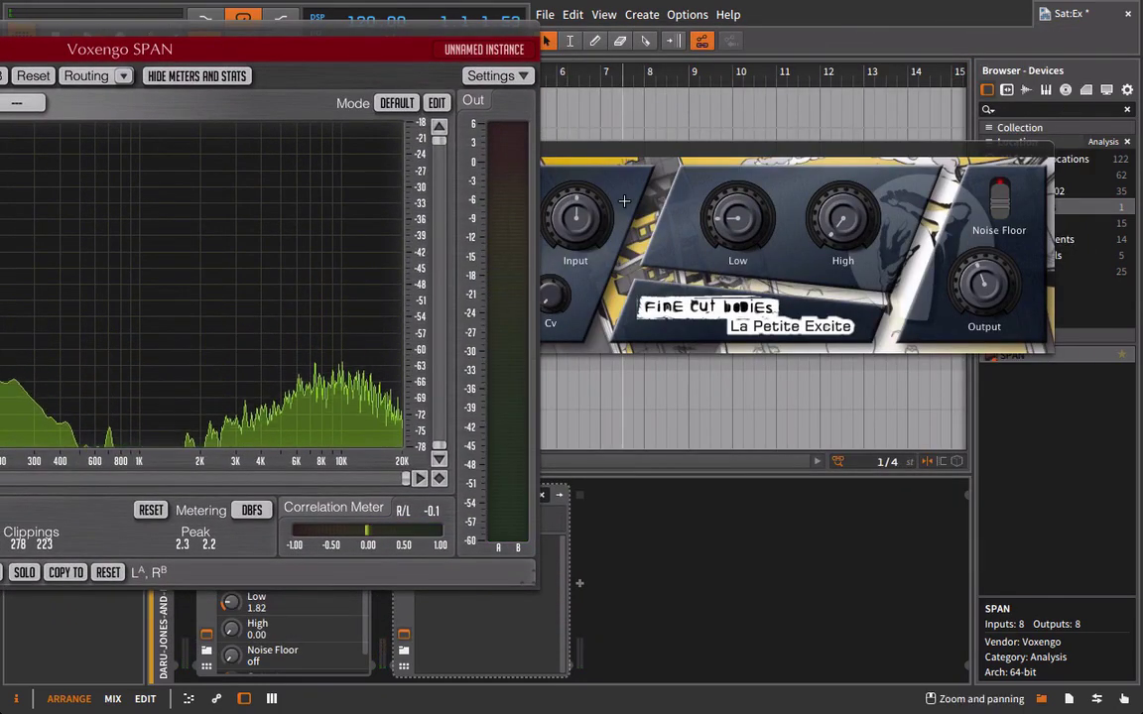
Step: Set La Petite Excite's CV to 7.45, Low to 1.32 and High to 0.62 while the drum loop plays
left_click_drag(842, 216, 841, 174)
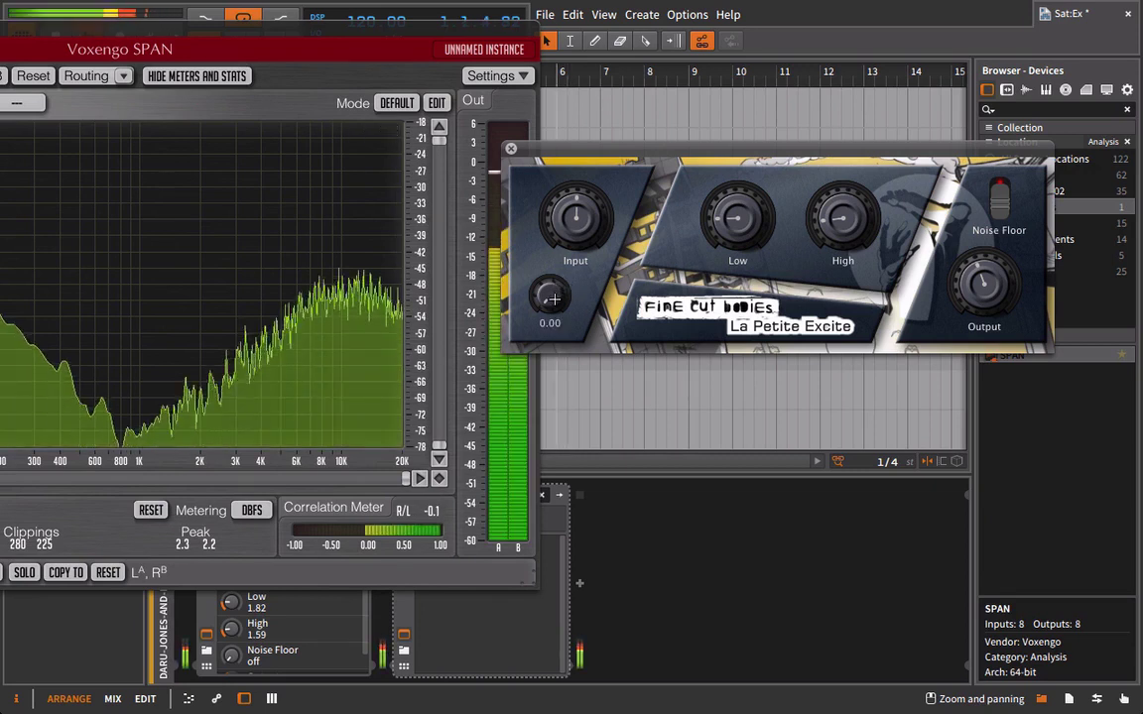
mouse_move(540, 322)
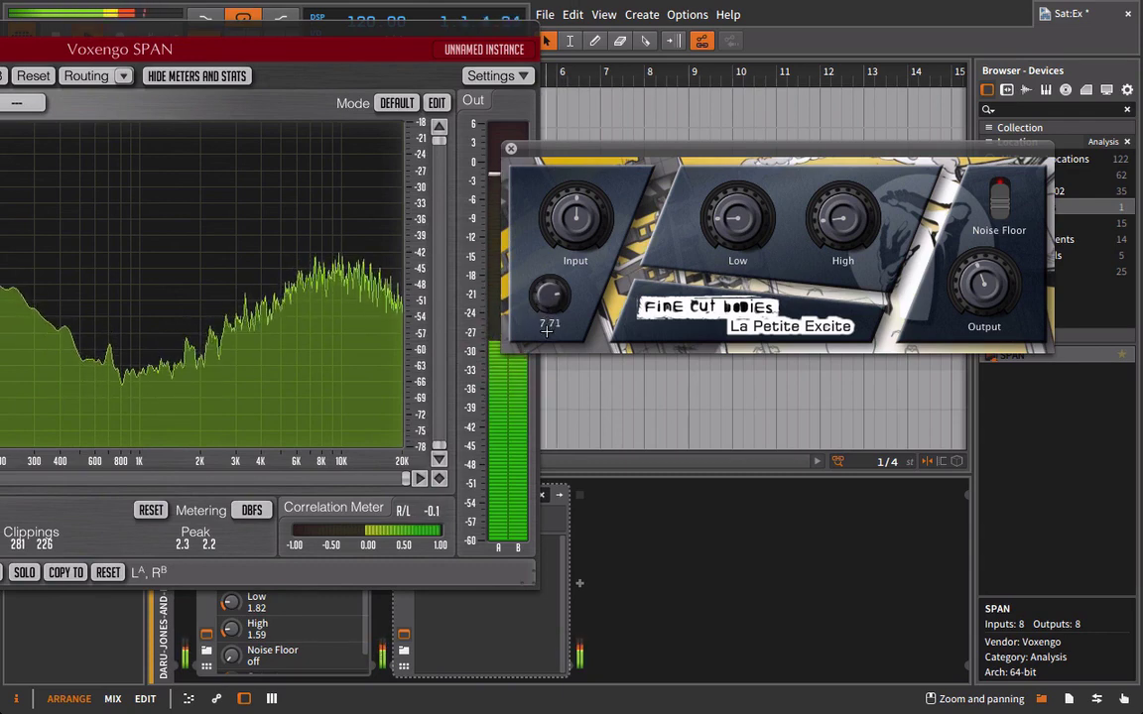
left_click_drag(726, 205, 739, 224)
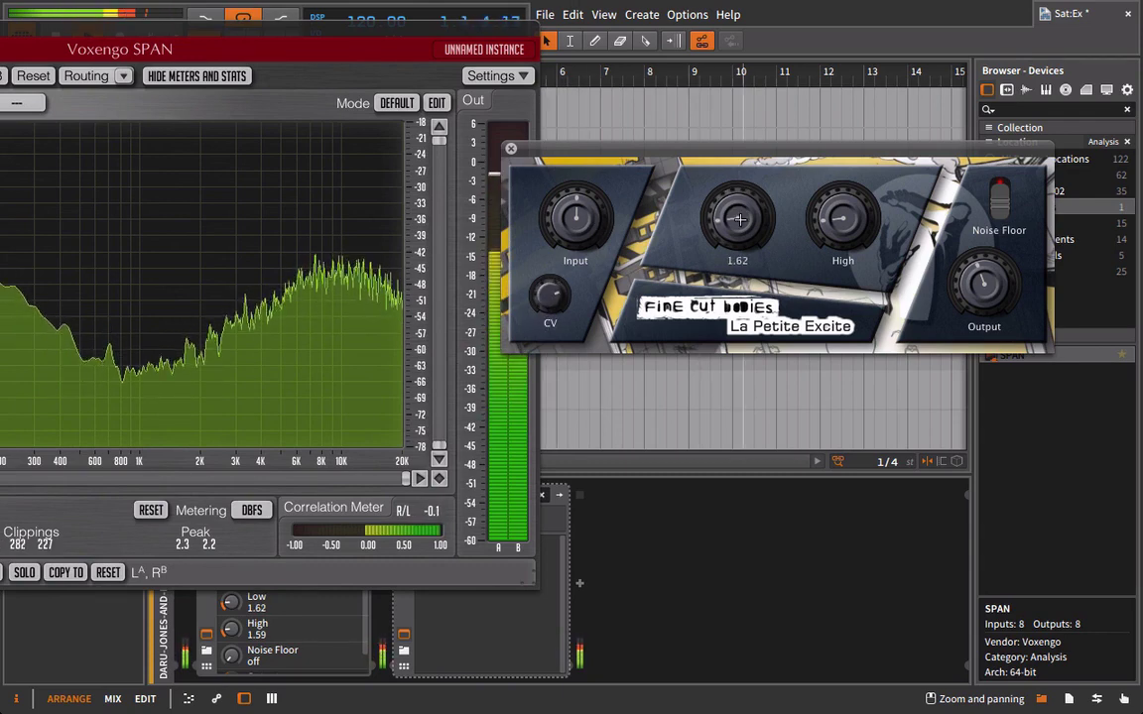
left_click_drag(842, 216, 884, 261)
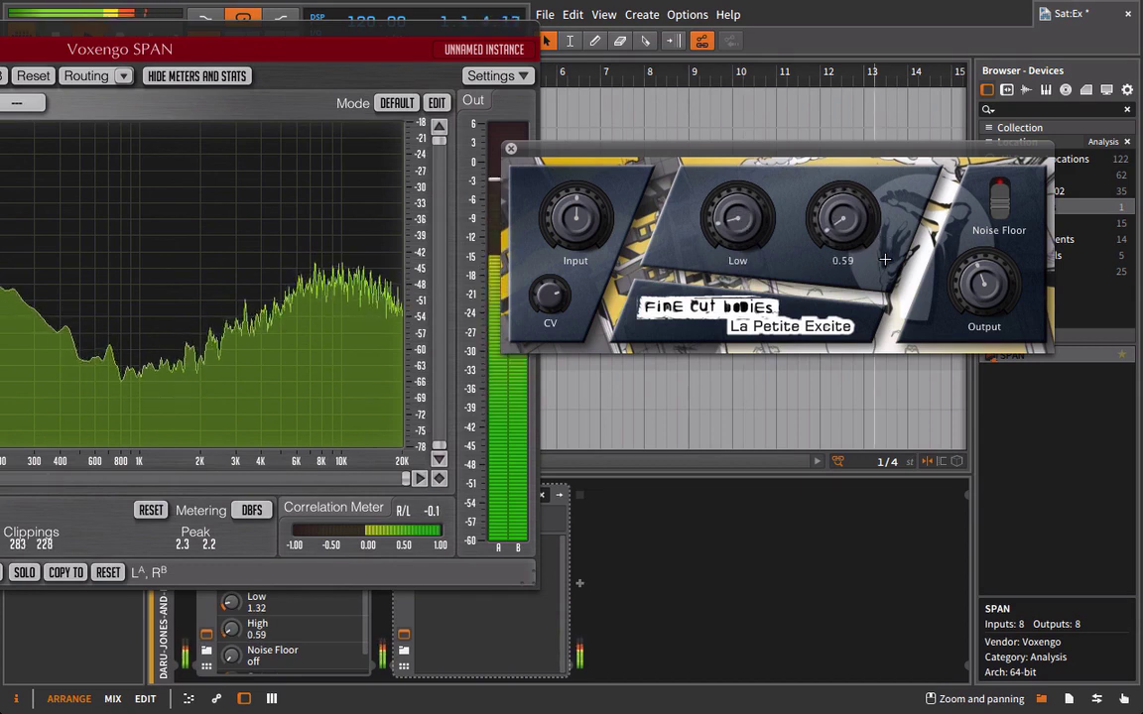
Step: Compare the drum loop's SPAN spectrum with La Petite Excite bypassed and active, and close both plugin windows
left_click(369, 31)
left_click_drag(369, 31, 1031, 31)
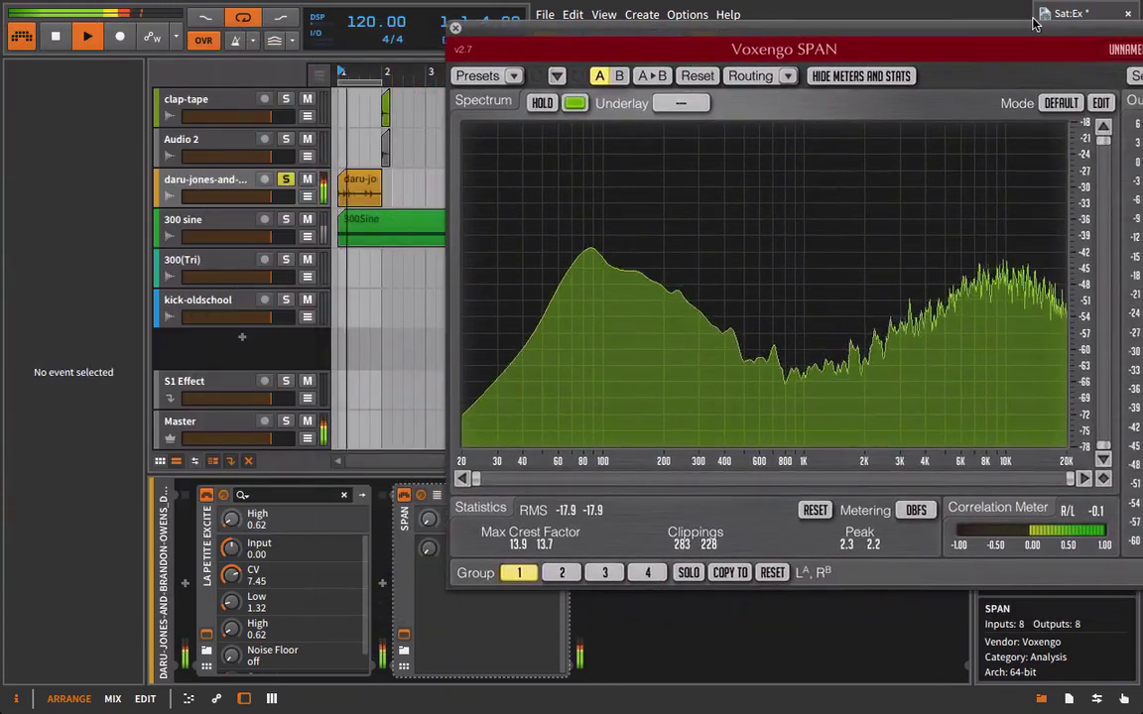
left_click(206, 496)
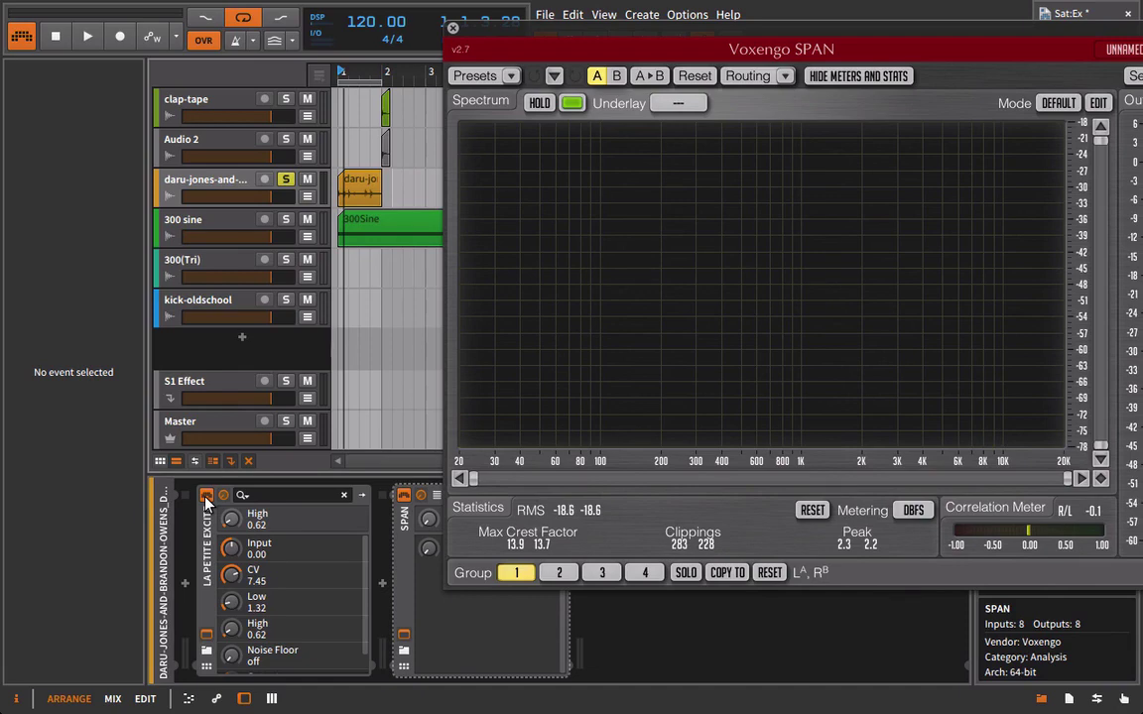
key("space")
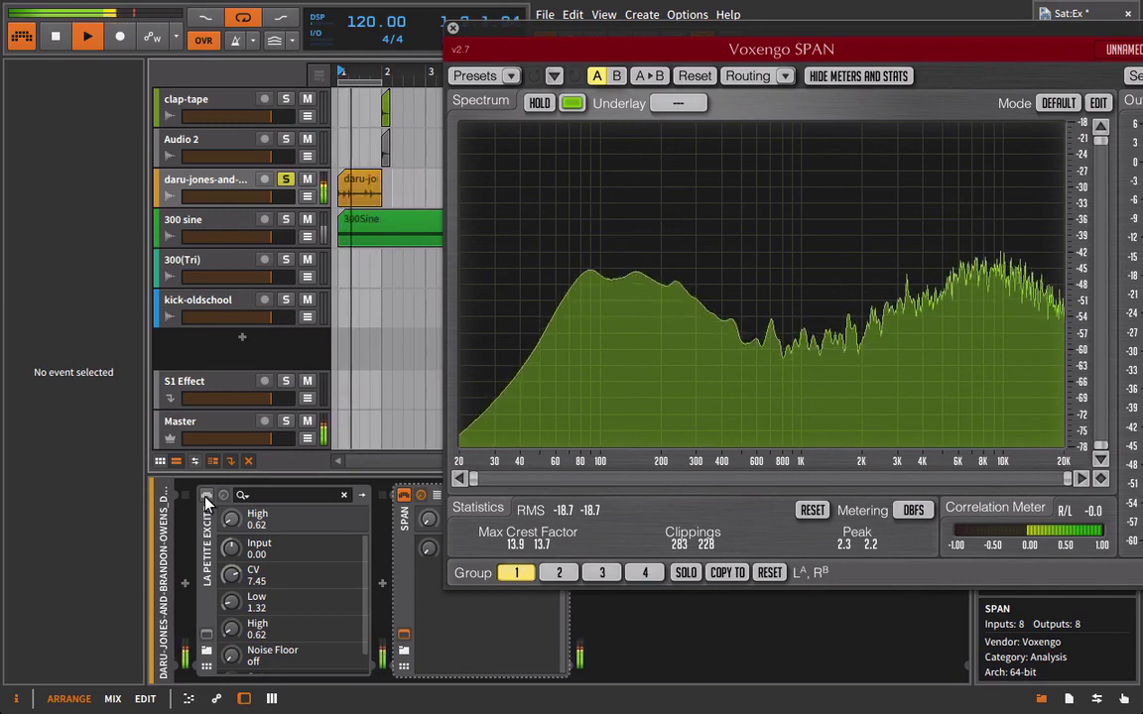
left_click(205, 501)
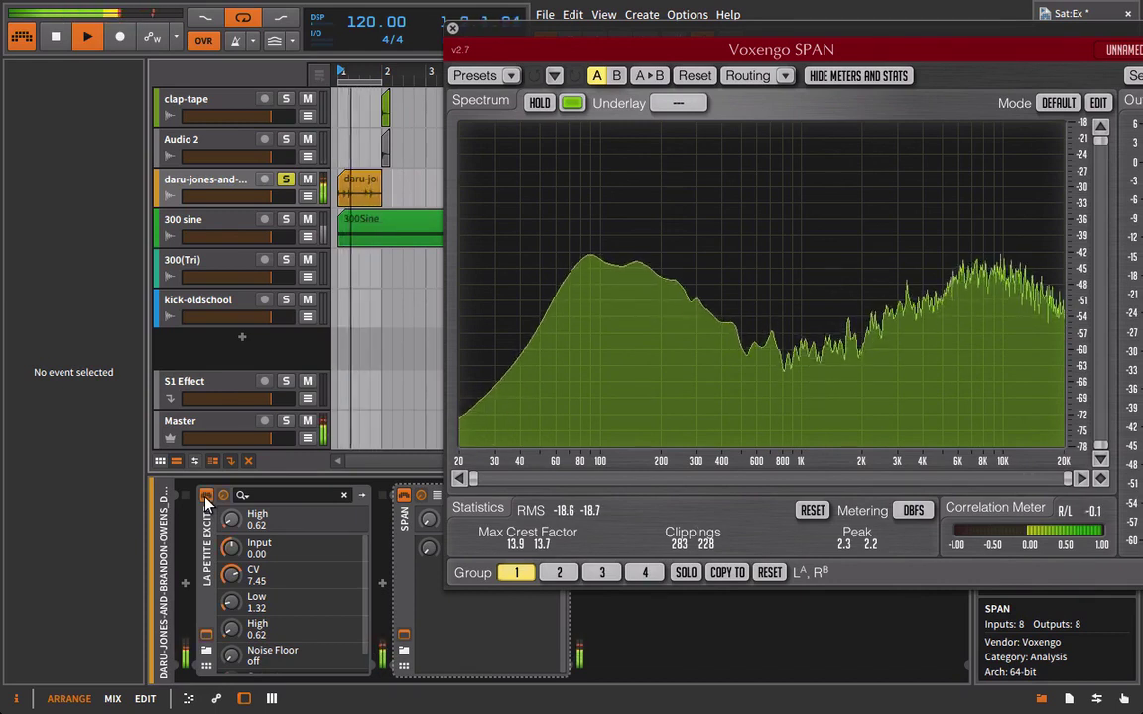
left_click(452, 29)
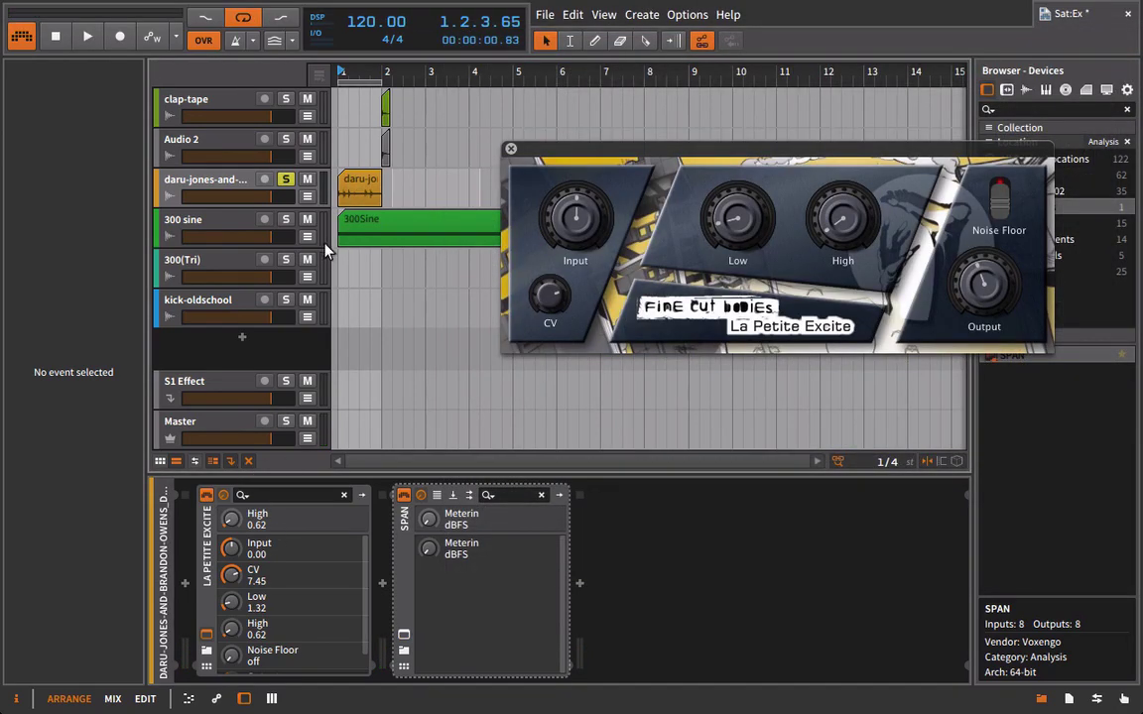
left_click(510, 148)
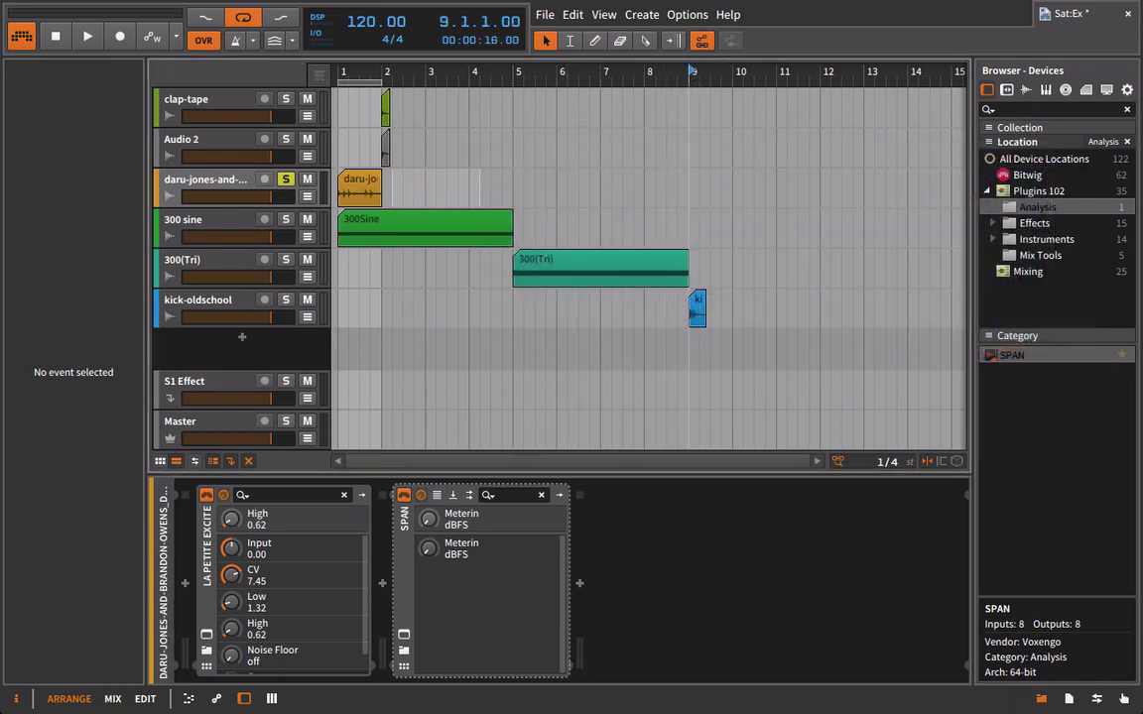
Step: Loop playback over the kick clip at bar 9 and solo the kick-oldschool track instead of the drum loop
key("space")
left_click(285, 300)
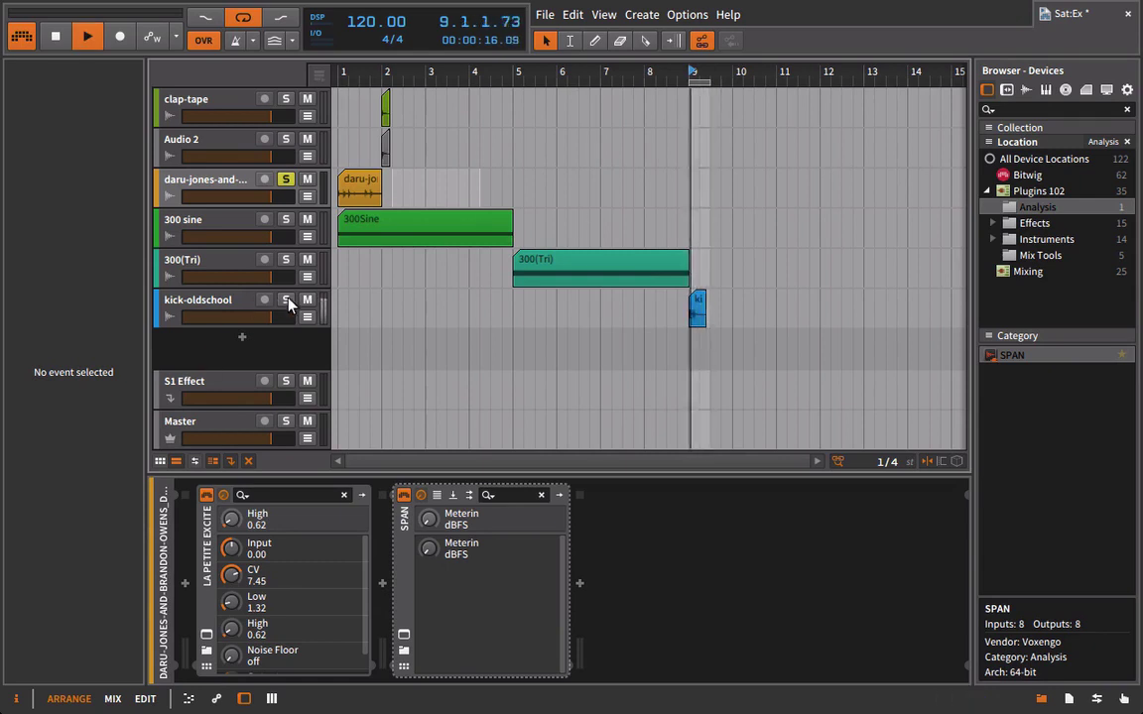
left_click(286, 180)
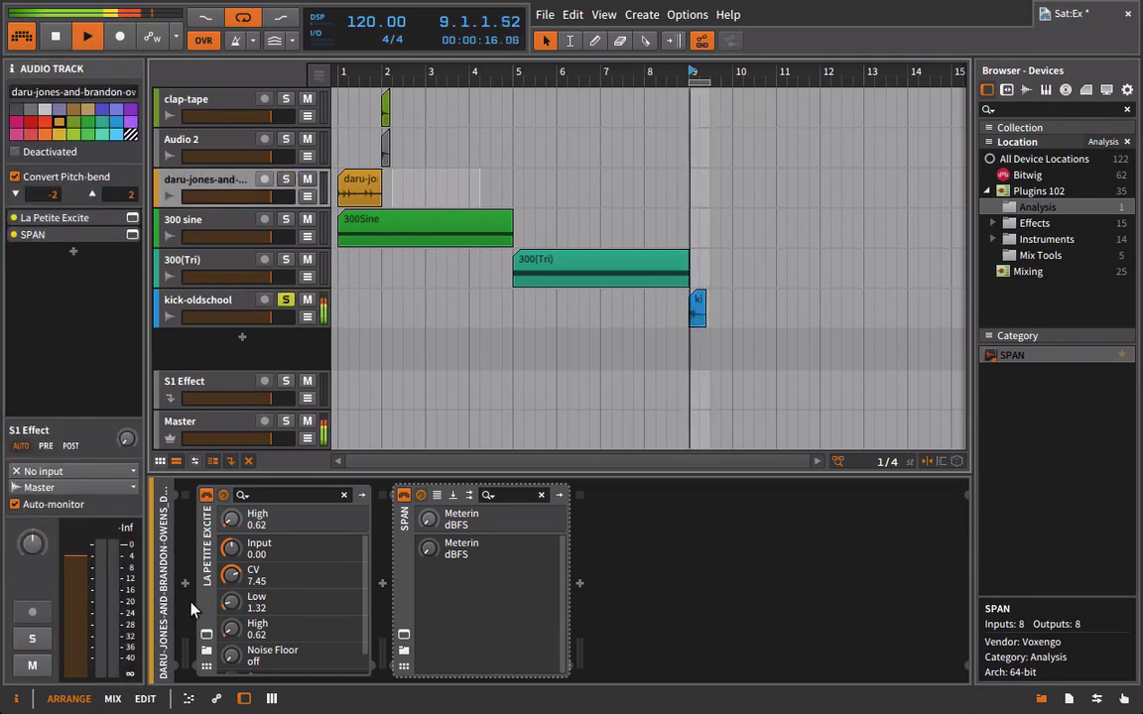
Step: Remove La Petite Excite from the drum loop track and replace kick-oldschool's instance with a fresh one before SPAN
left_click(205, 531)
key("Delete")
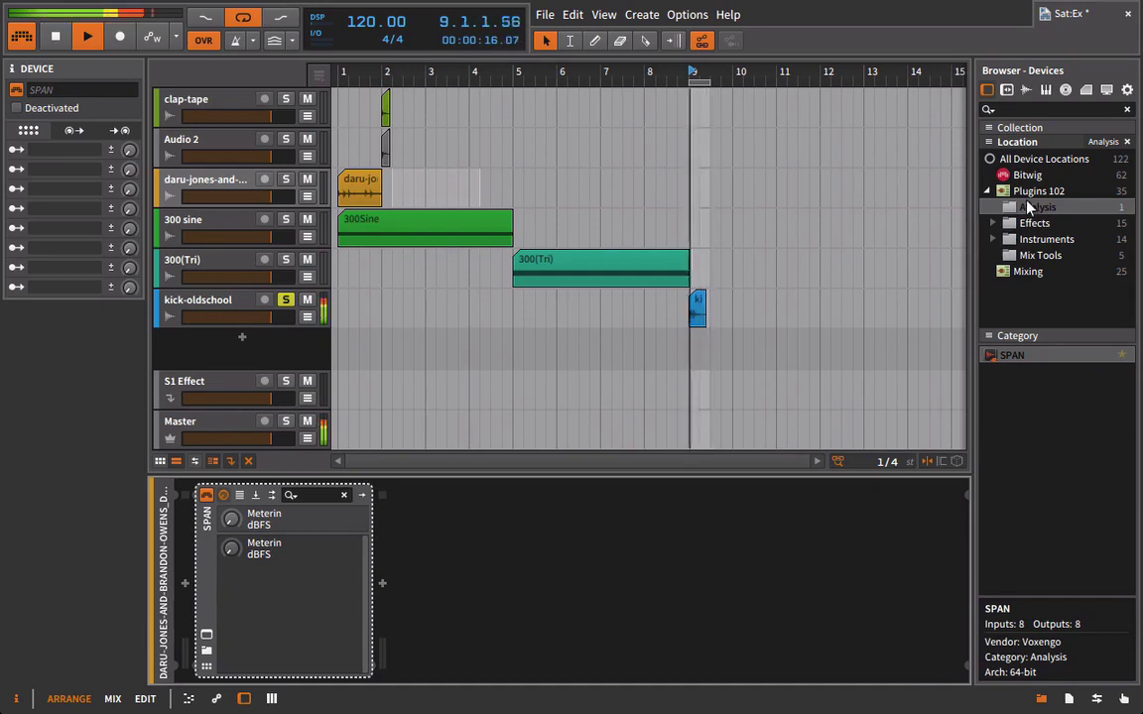
left_click(1040, 255)
double_click(1032, 371)
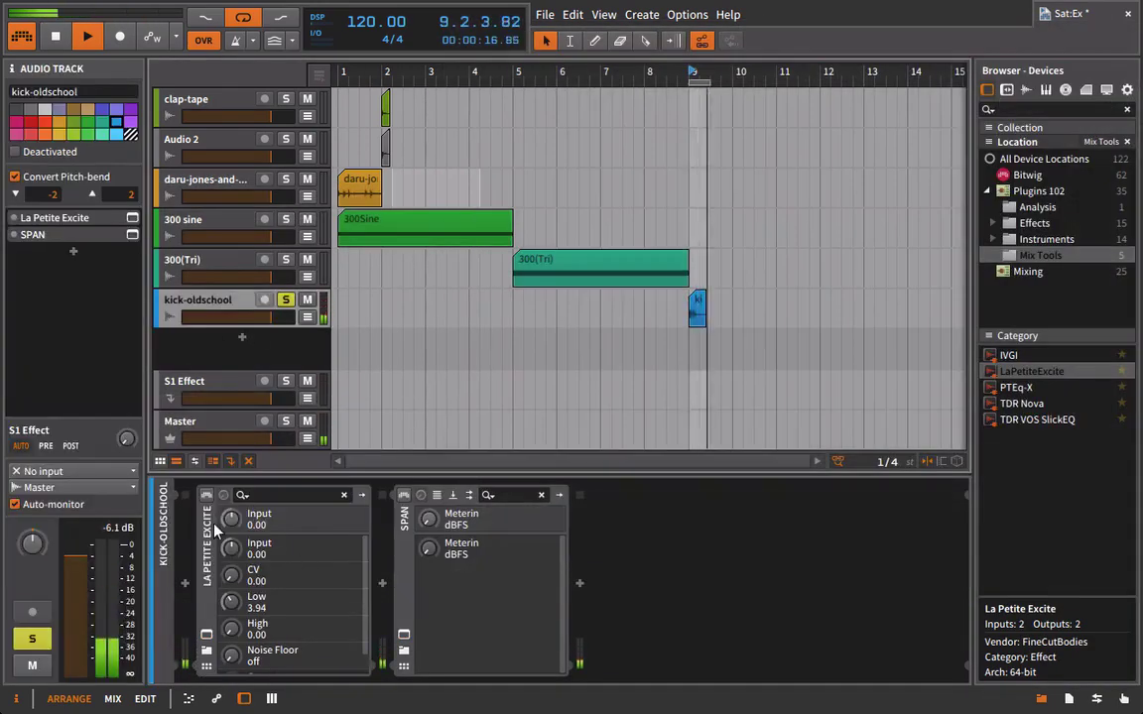
left_click(214, 530)
key("Delete")
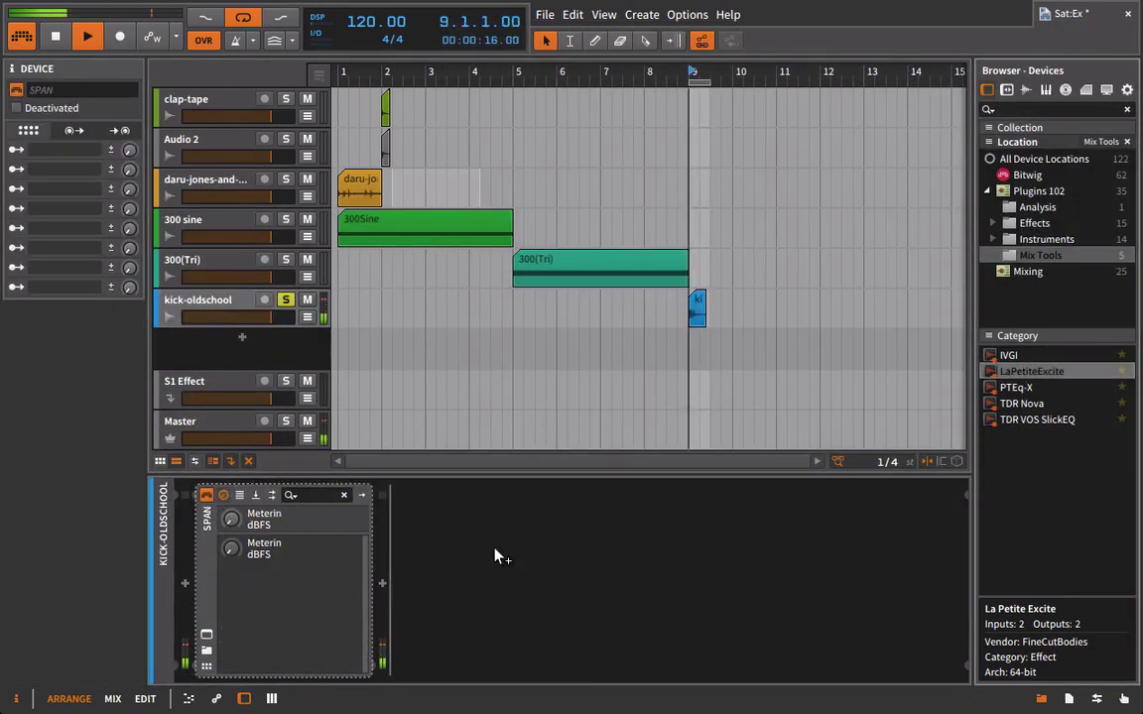
key("ctrl+z")
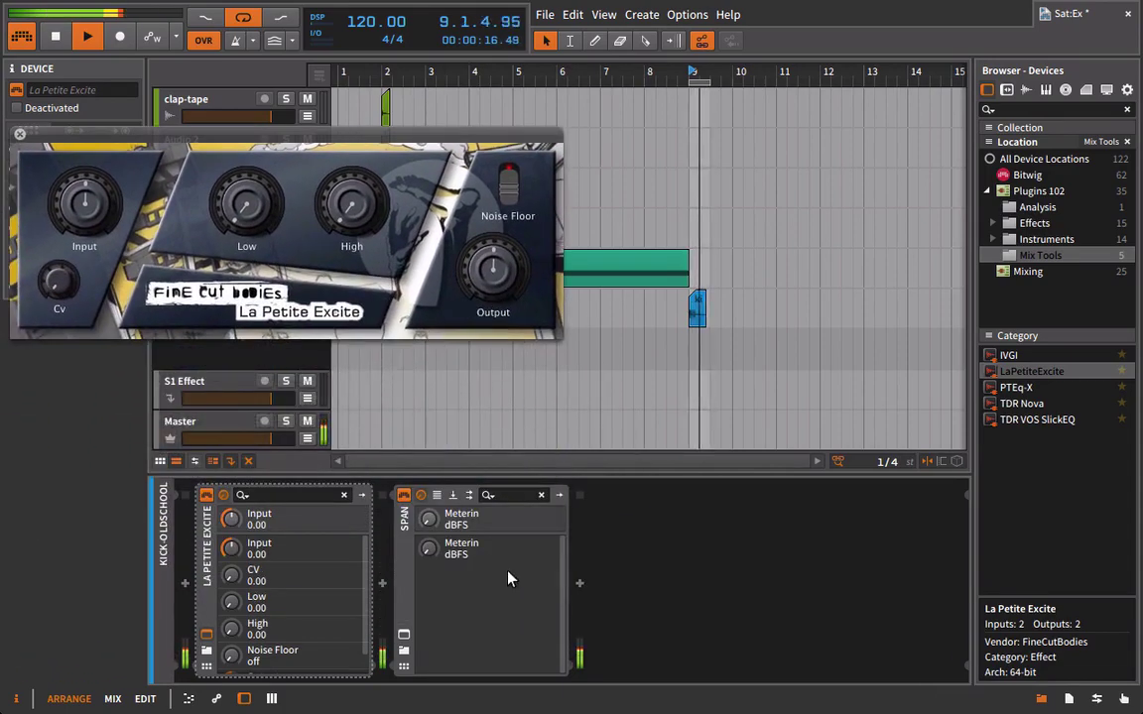
Step: Open SPAN on the kick track, arrange both plugin windows for viewing and set La Petite Excite's High to 1.85
left_click(406, 636)
left_click_drag(516, 73, 922, 62)
left_click_drag(325, 139, 280, 164)
left_click_drag(303, 226, 411, 31)
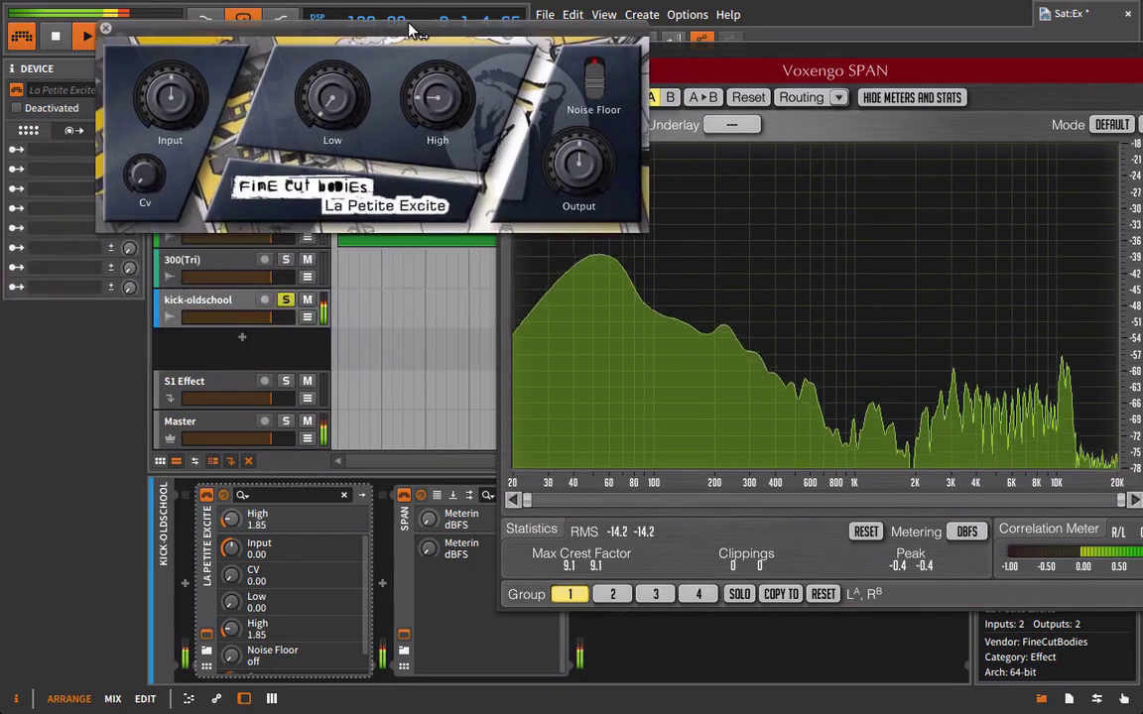
Step: Compare the kick with La Petite Excite bypassed and active, and set its High to 3.44 and CV to 2.40
left_click(206, 496)
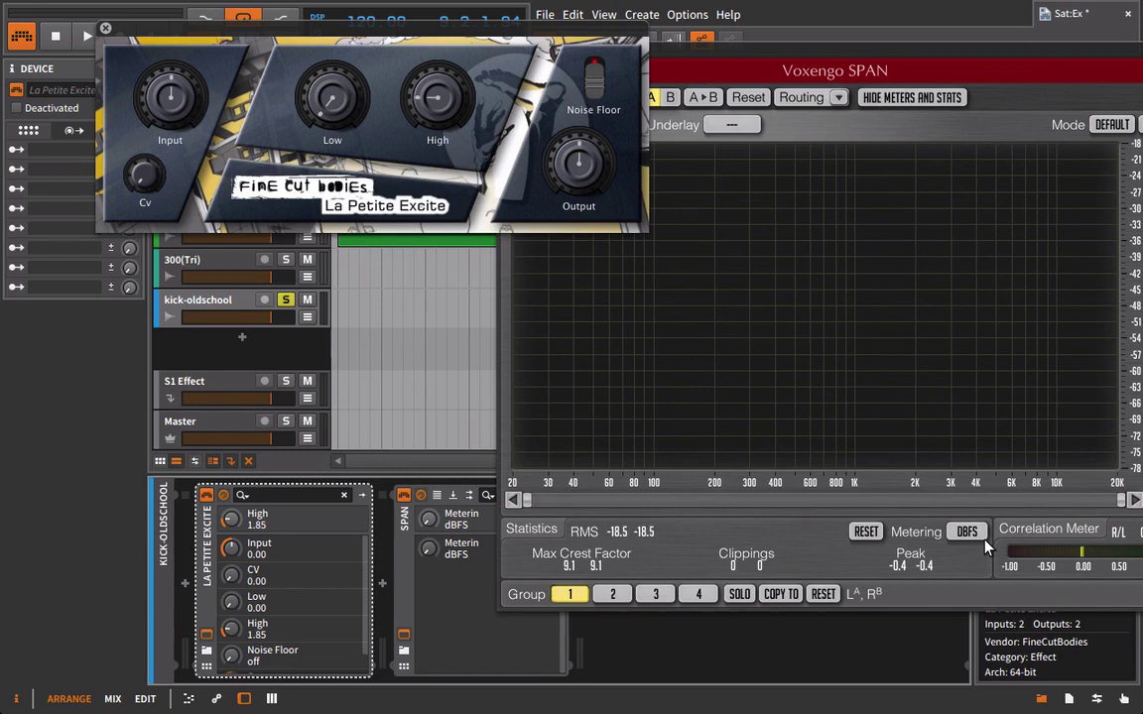
key("space")
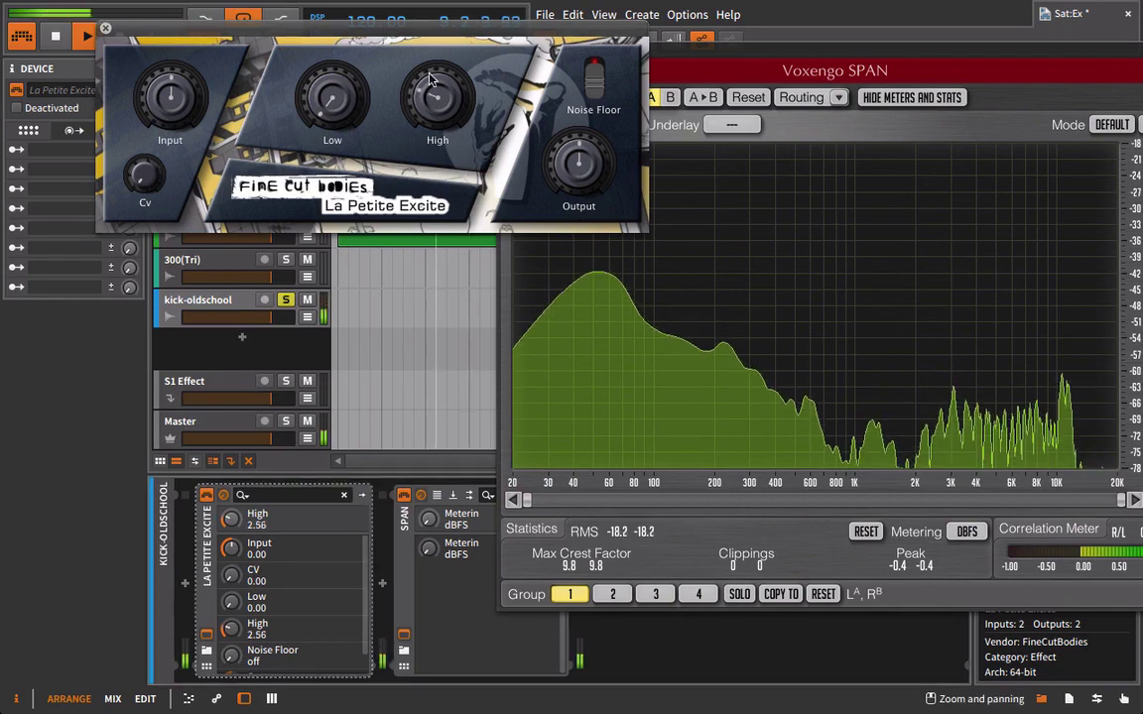
mouse_move(141, 174)
left_mouse_down()
mouse_move(133, 104)
mouse_move(131, 164)
left_mouse_up()
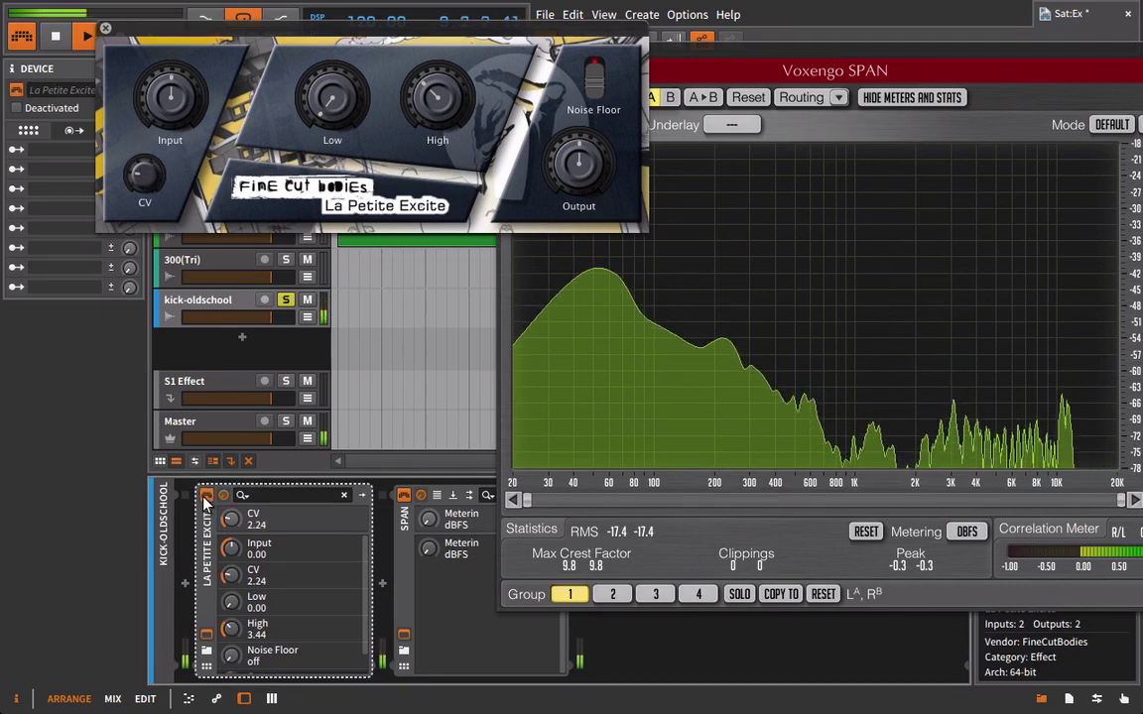
left_click_drag(140, 167, 136, 147)
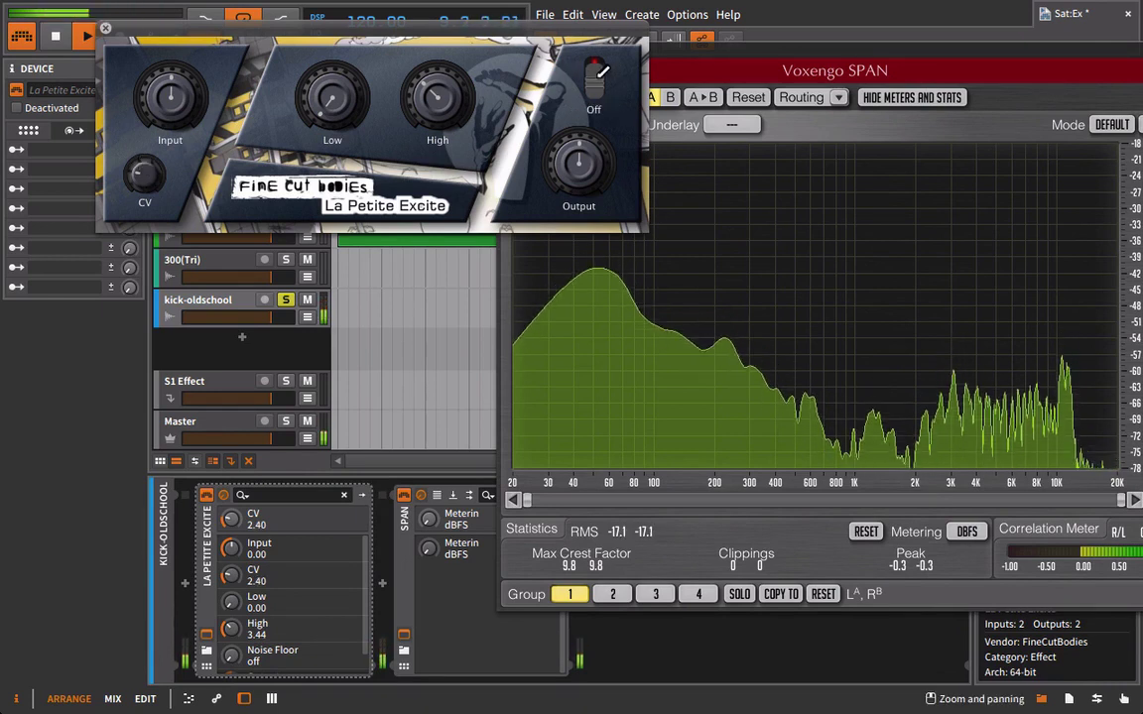
Step: Switch La Petite Excite's Noise Floor on and off repeatedly to compare the kick's spectrum in SPAN
left_click(600, 71)
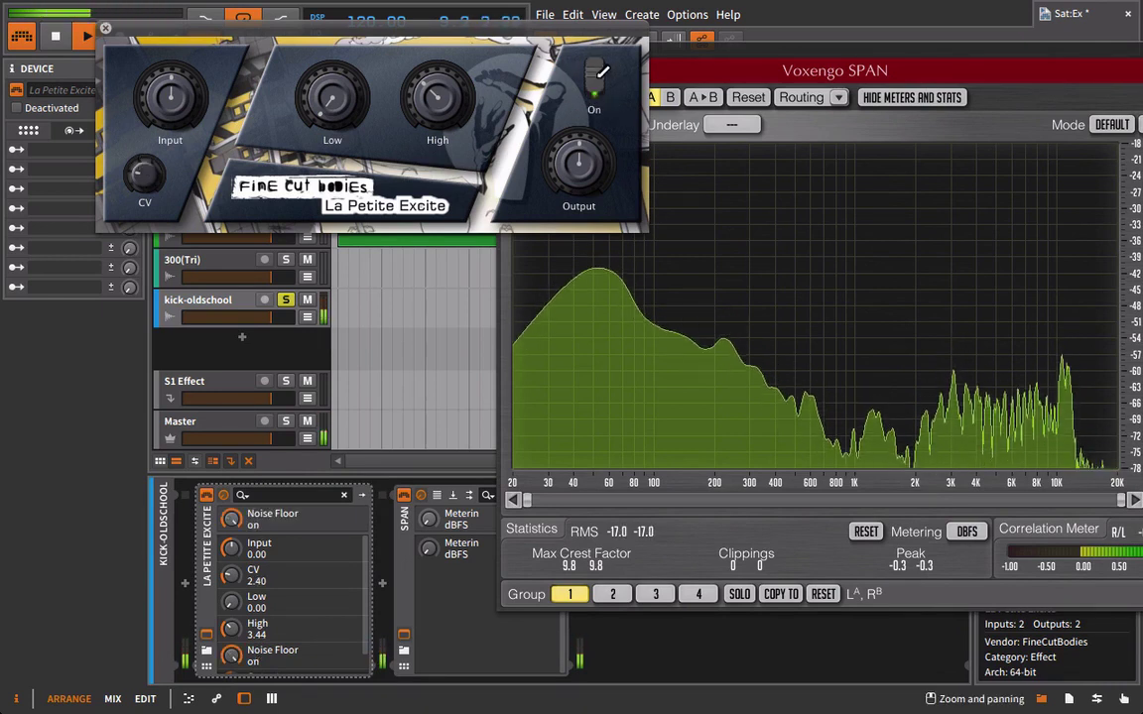
left_click(600, 72)
left_click(600, 72)
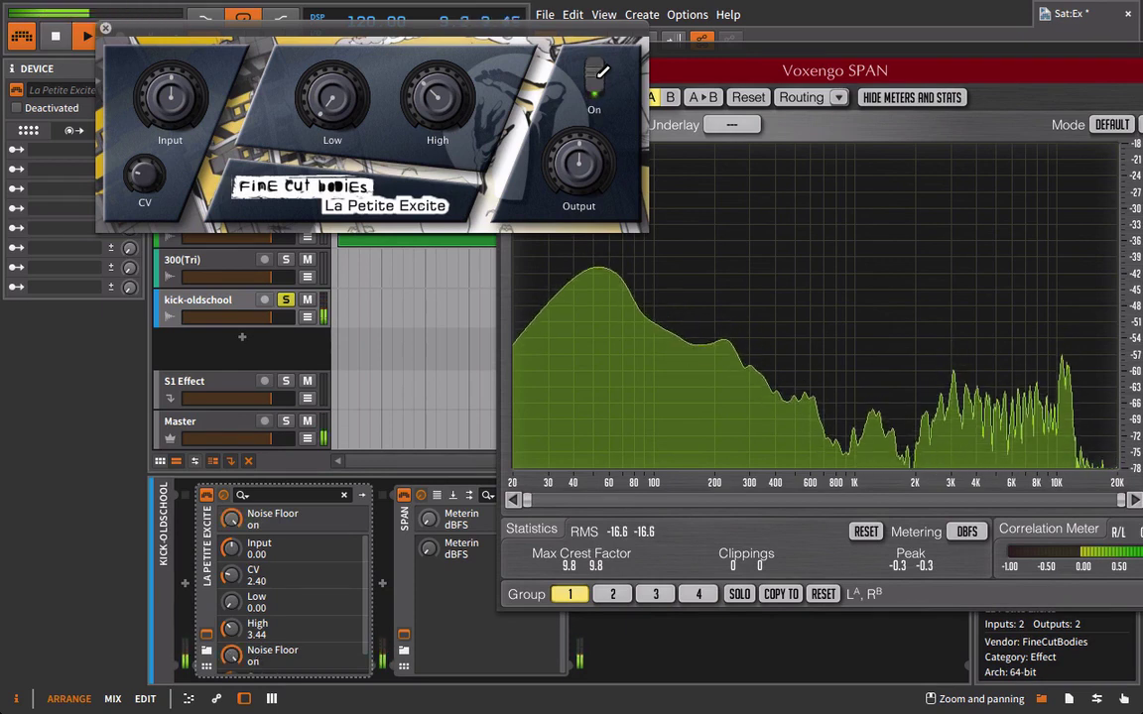
left_click(601, 71)
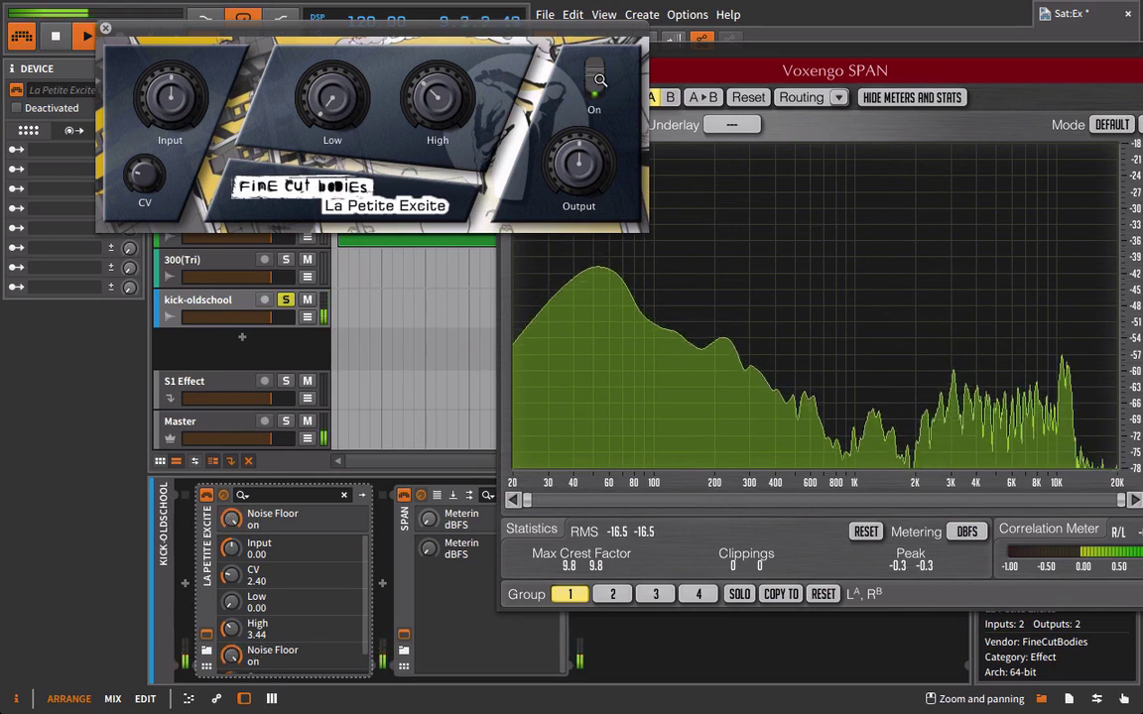
left_click(600, 76)
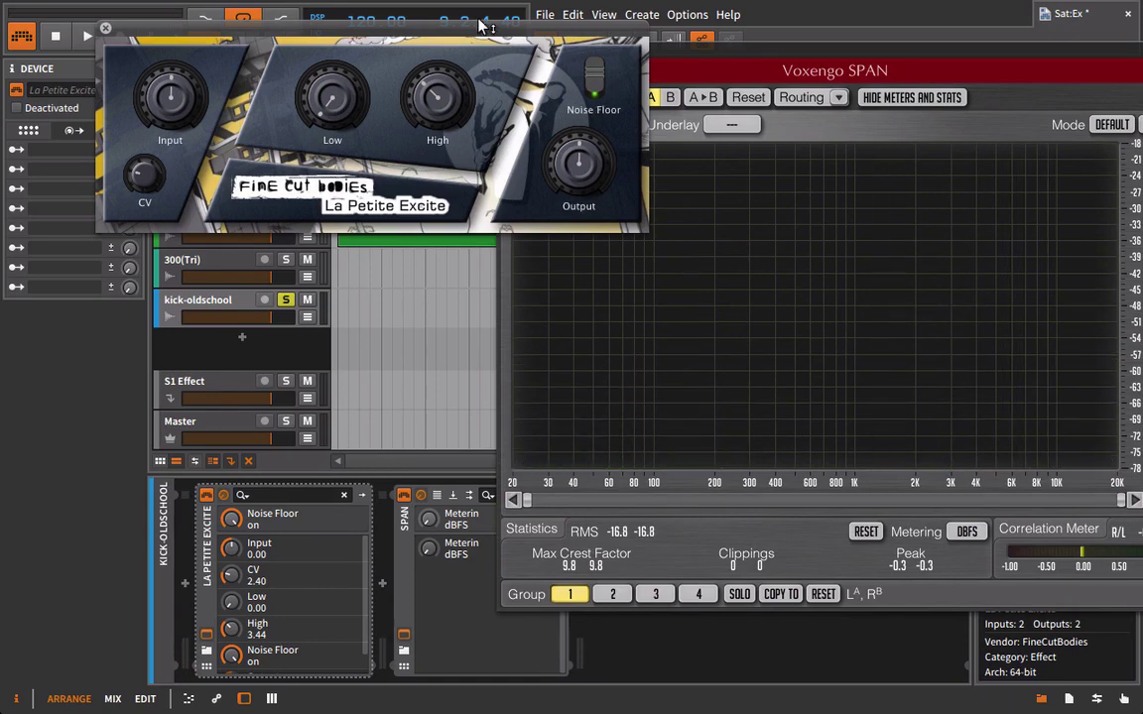
Step: Turn off La Petite Excite's Noise Floor on the kick track and close both plugin windows
left_click_drag(474, 36, 595, 287)
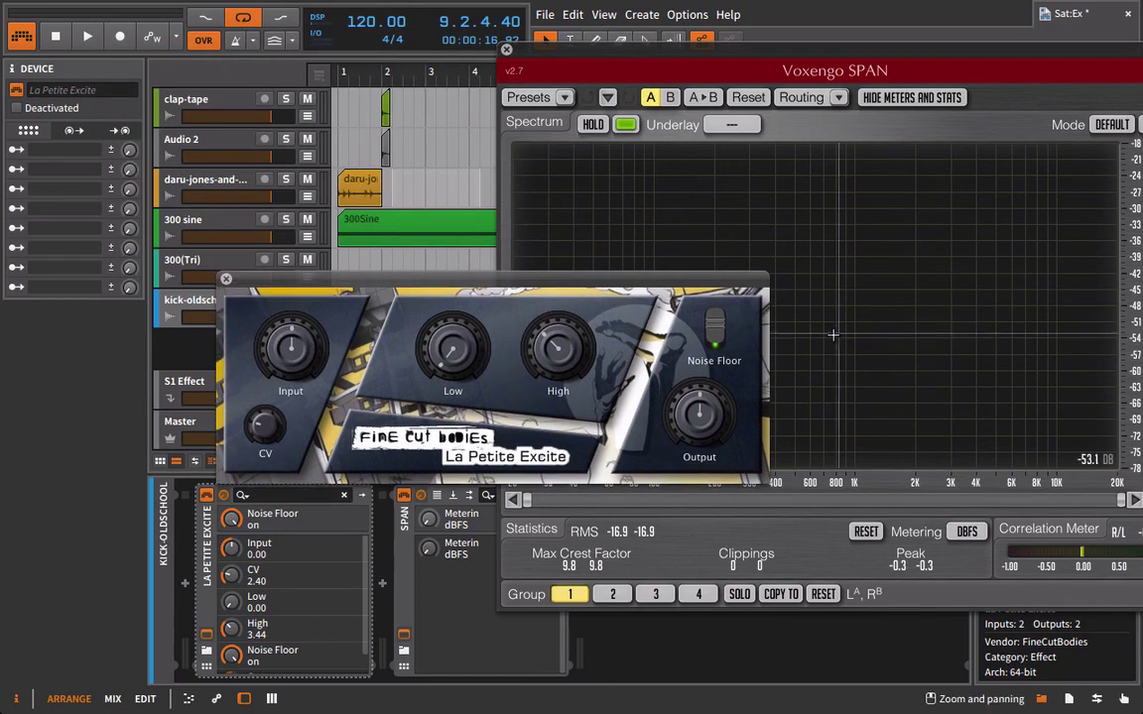
left_click(717, 340)
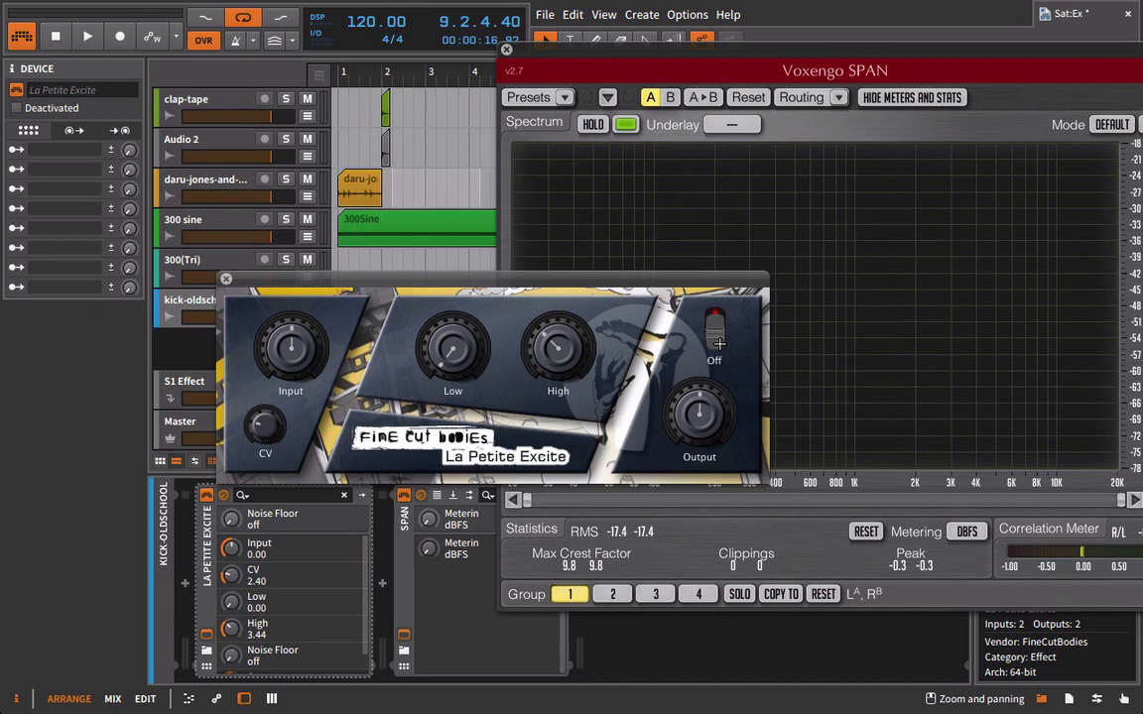
left_click(226, 279)
left_click(506, 49)
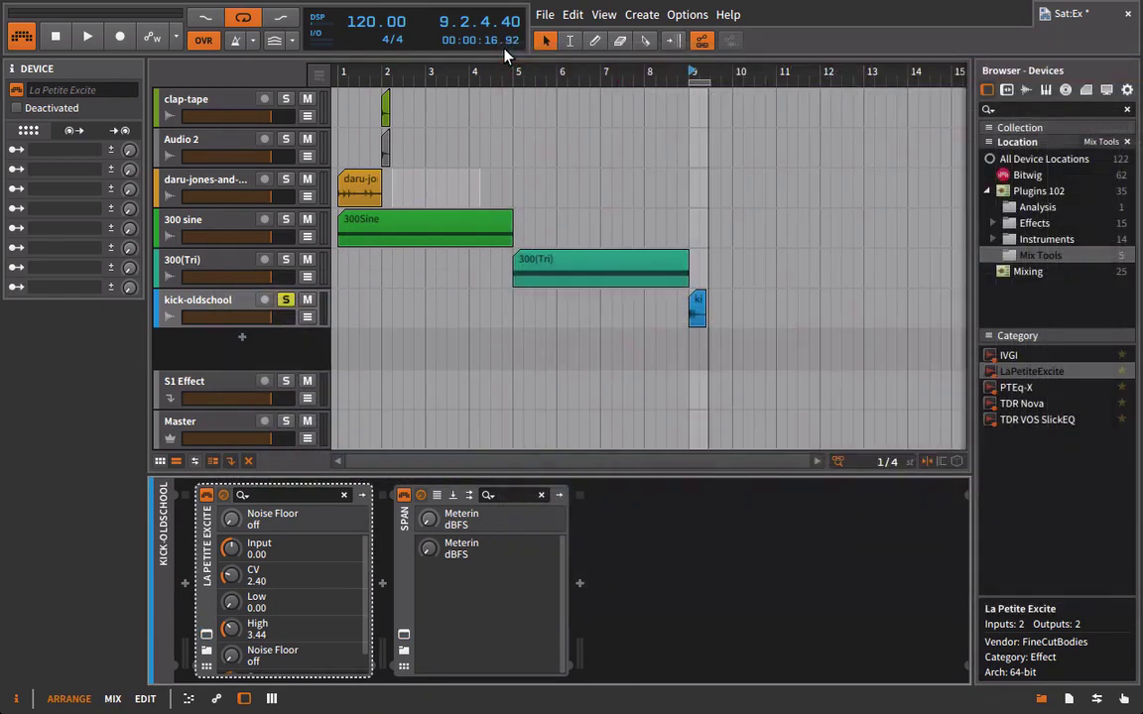